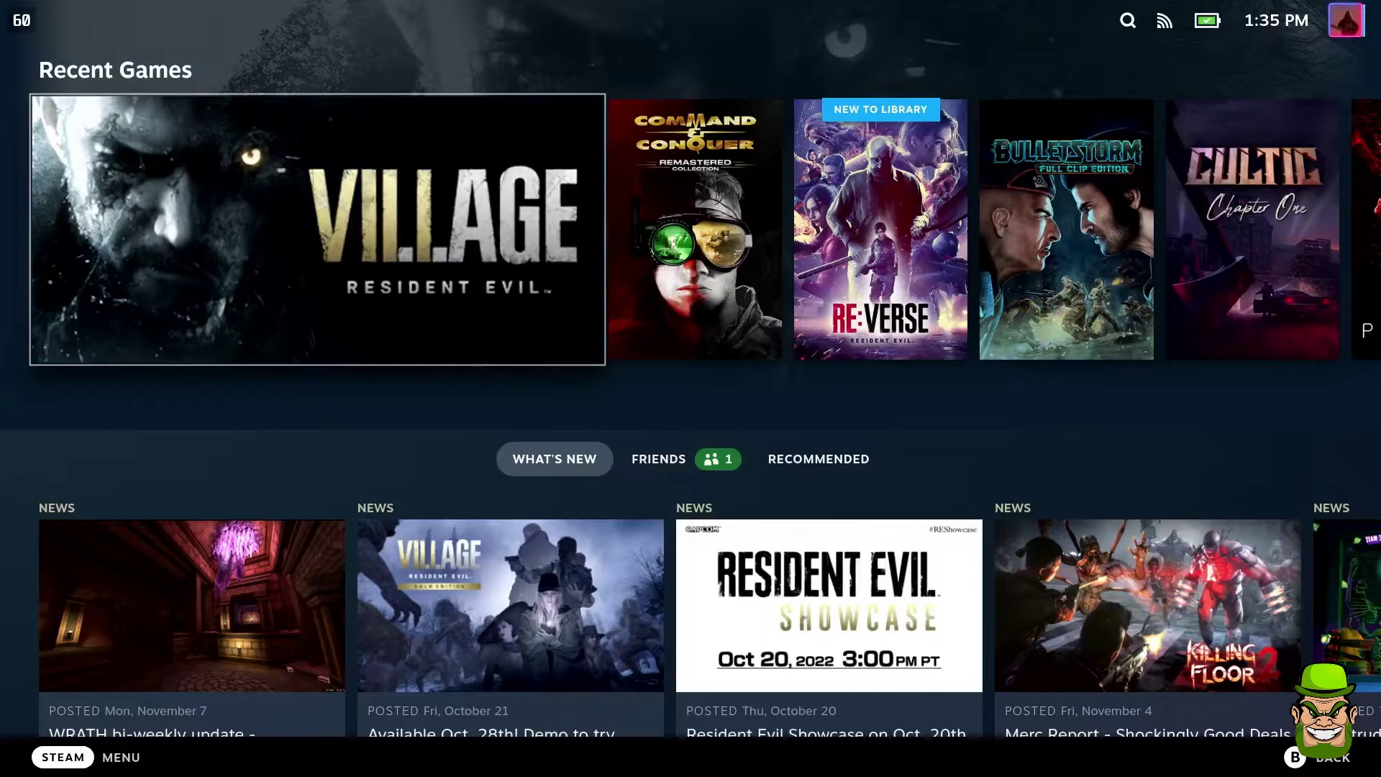
# Step: Switch the Steam Deck from gaming mode to the desktop
pyautogui.click(70, 759)
pyautogui.click(77, 569)
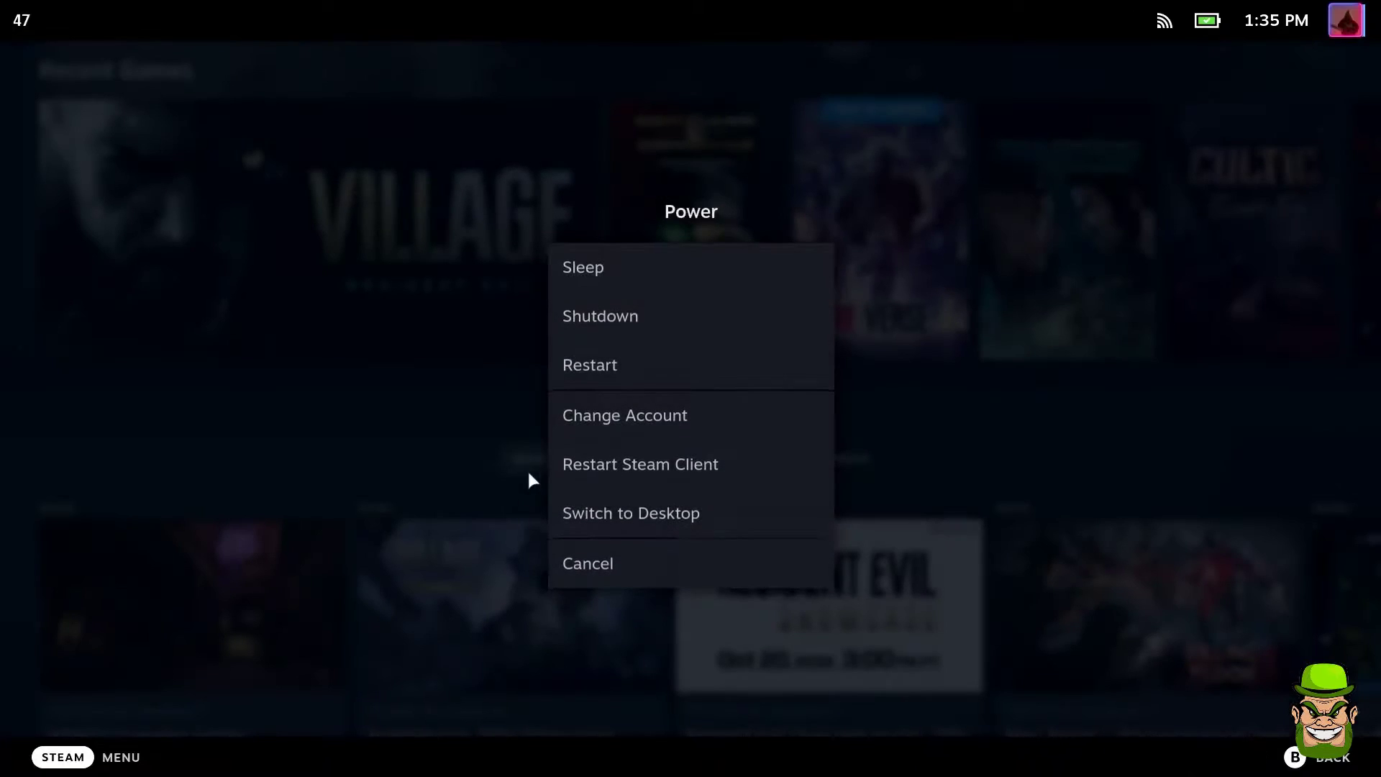
pyautogui.click(613, 517)
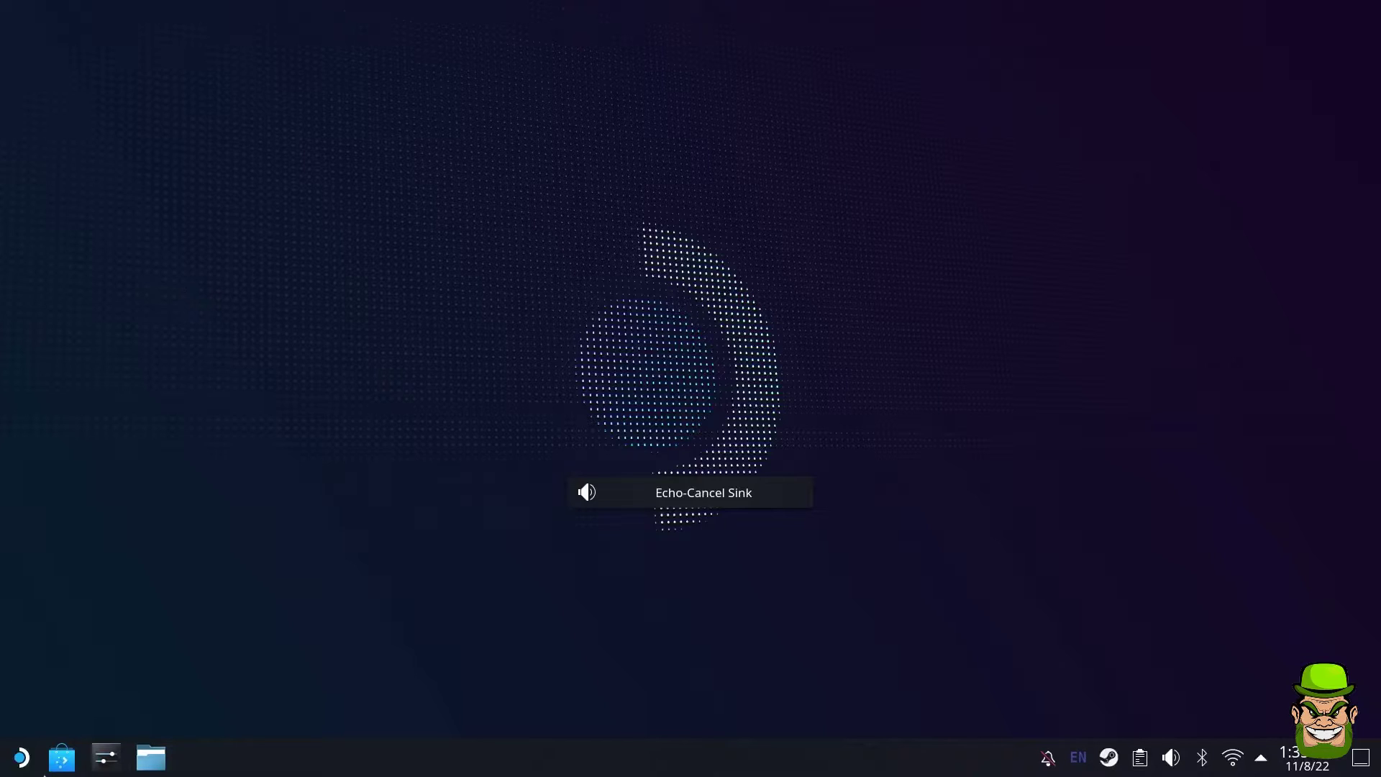
# Step: Open Google Chrome and search Google for "battle.net app" to get the Battle.net installer
pyautogui.click(20, 759)
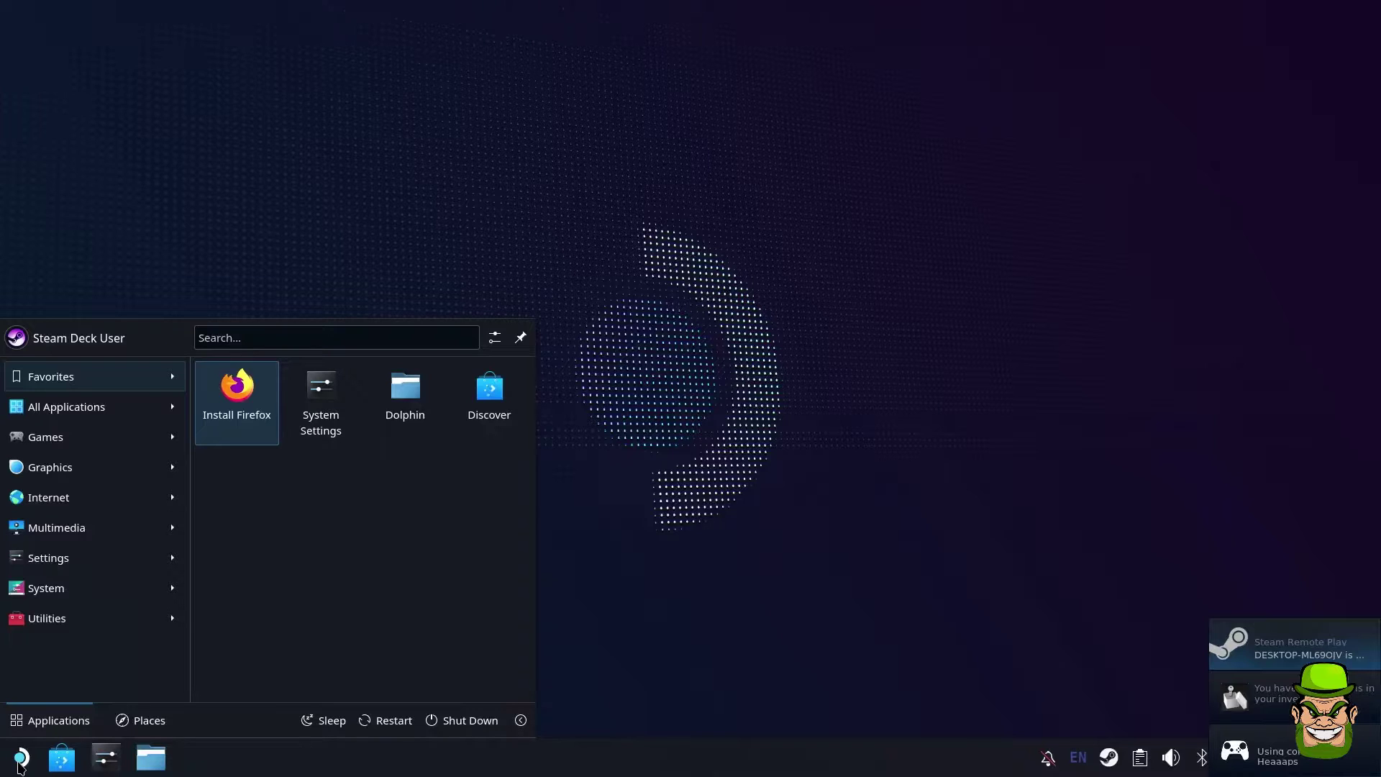
pyautogui.moveTo(39, 504)
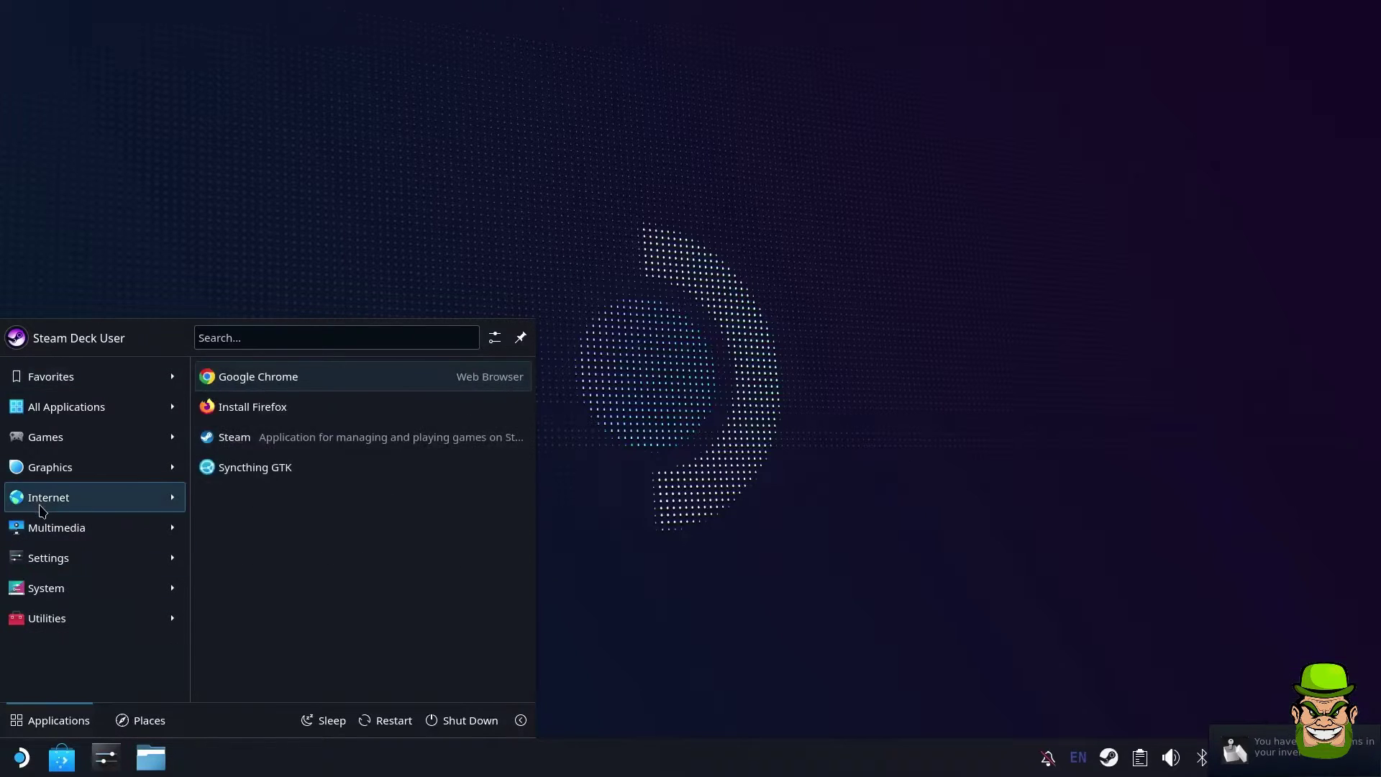
pyautogui.click(271, 382)
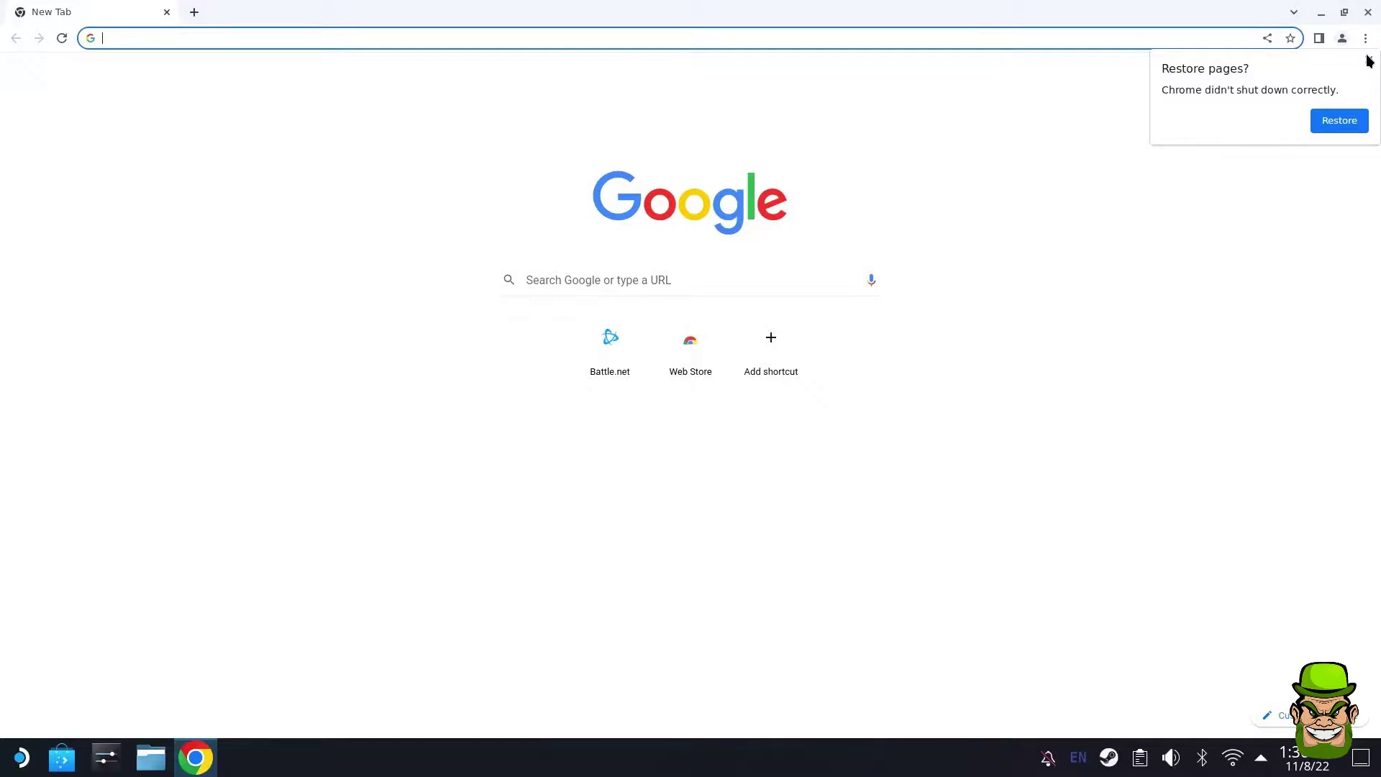
pyautogui.click(560, 278)
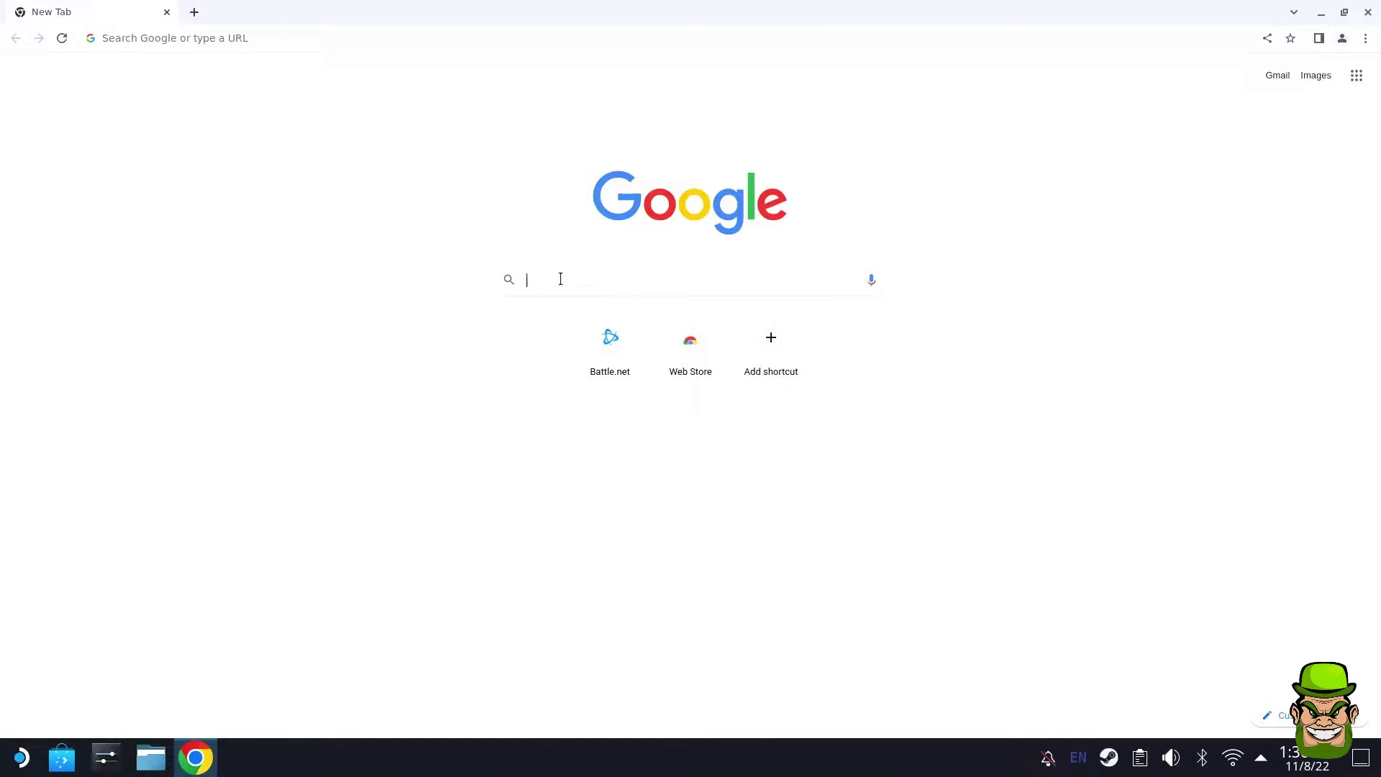
pyautogui.write('battle.net app')
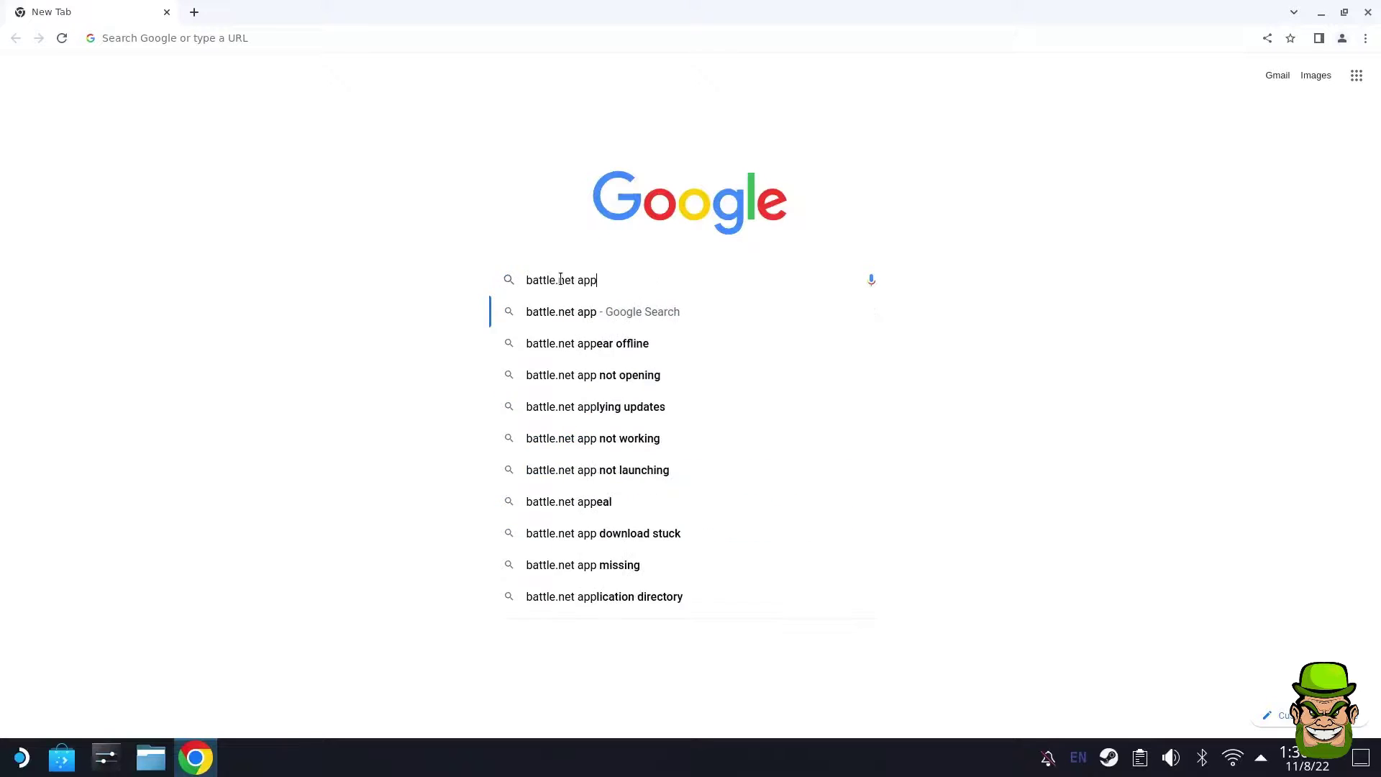
pyautogui.press('Return')
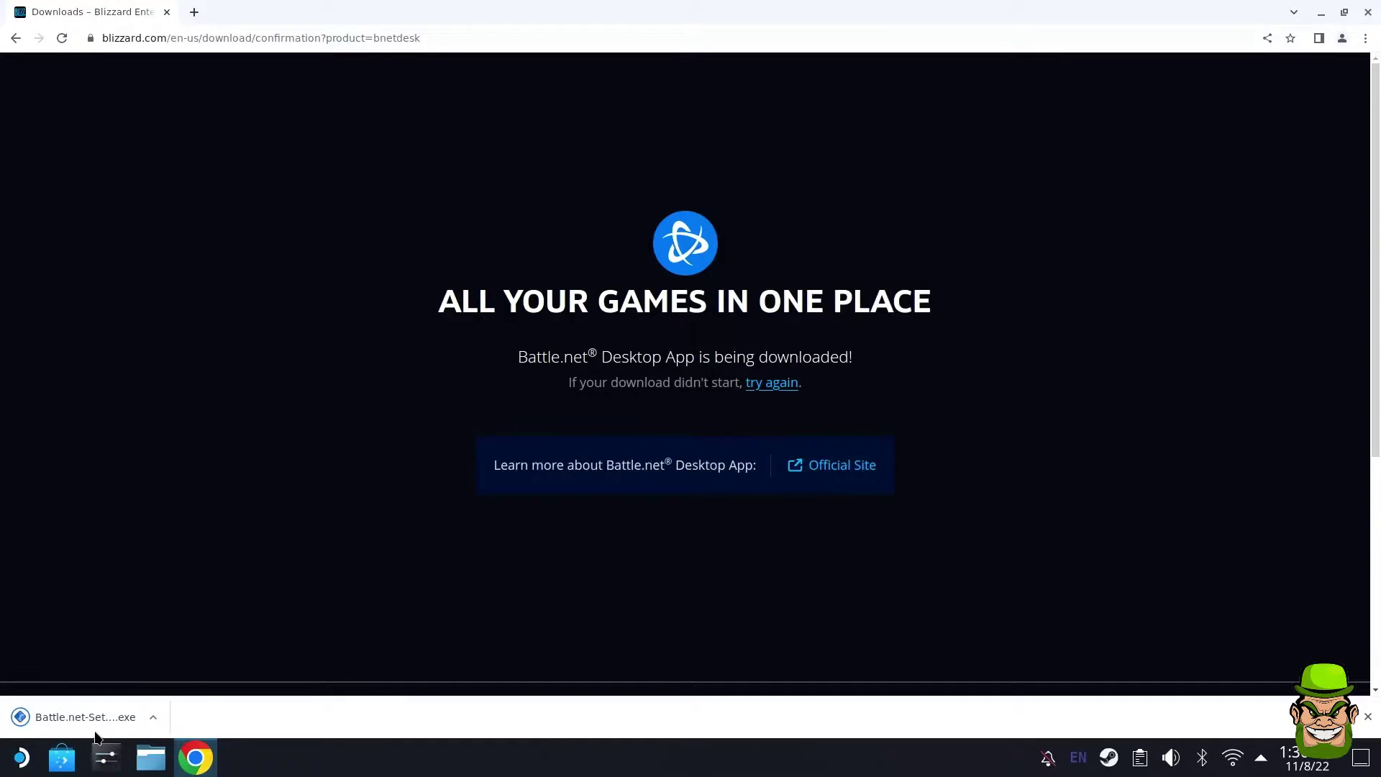
# Step: Show the downloaded Battle.net setup file in its folder, close Chrome, and move the Downloads window clear of the Steam desktop shortcut
pyautogui.click(153, 718)
pyautogui.click(219, 666)
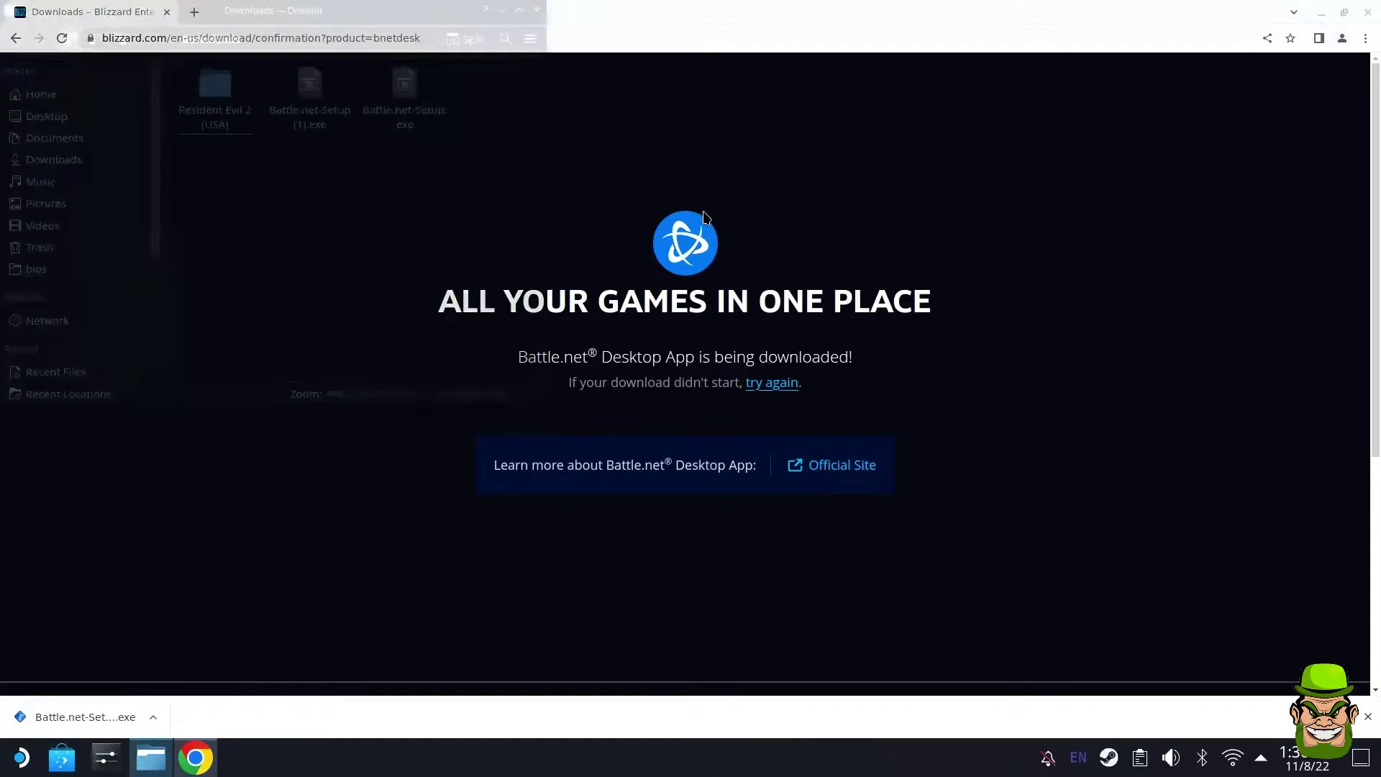
pyautogui.click(1368, 13)
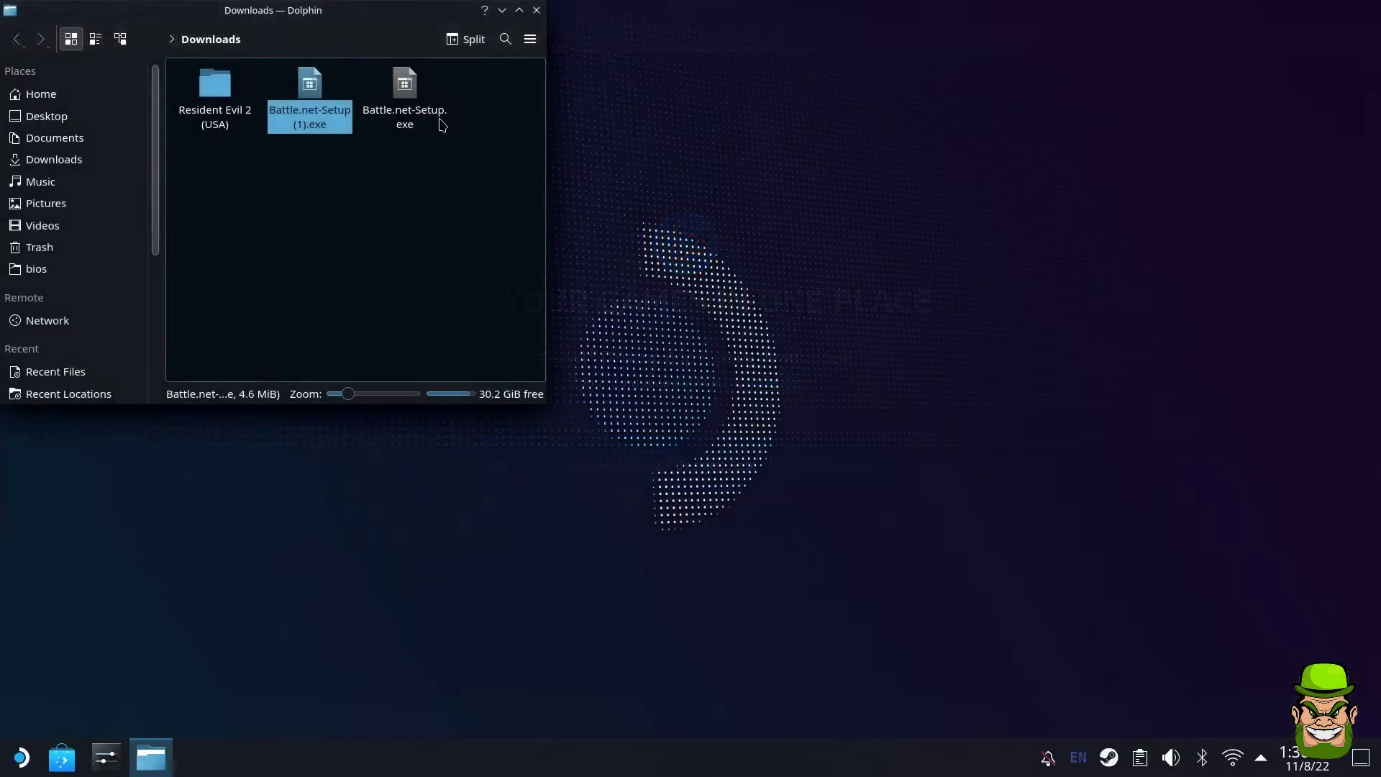
pyautogui.moveTo(273, 10); pyautogui.dragTo(1065, 209)
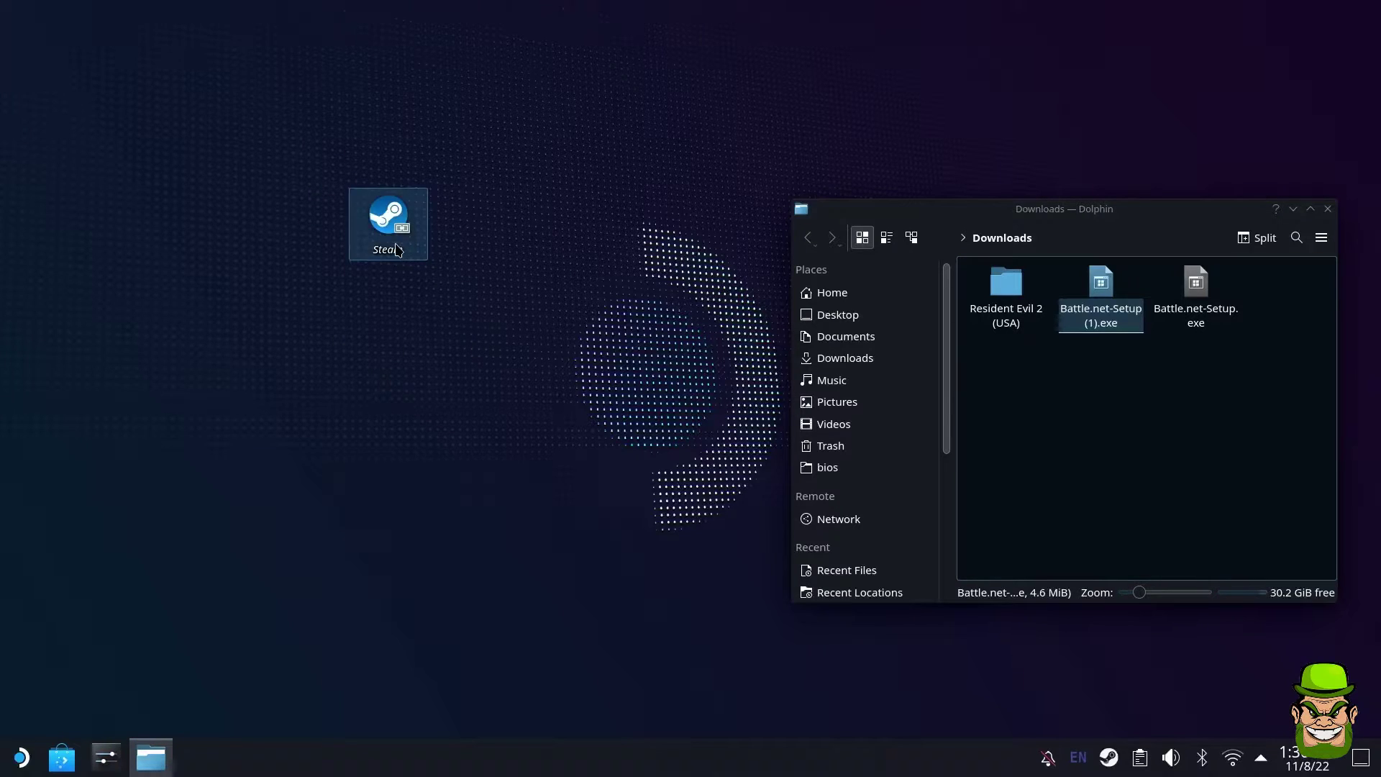
# Step: Launch Steam from the desktop and start adding a non-Steam game to the library
pyautogui.doubleClick(392, 245)
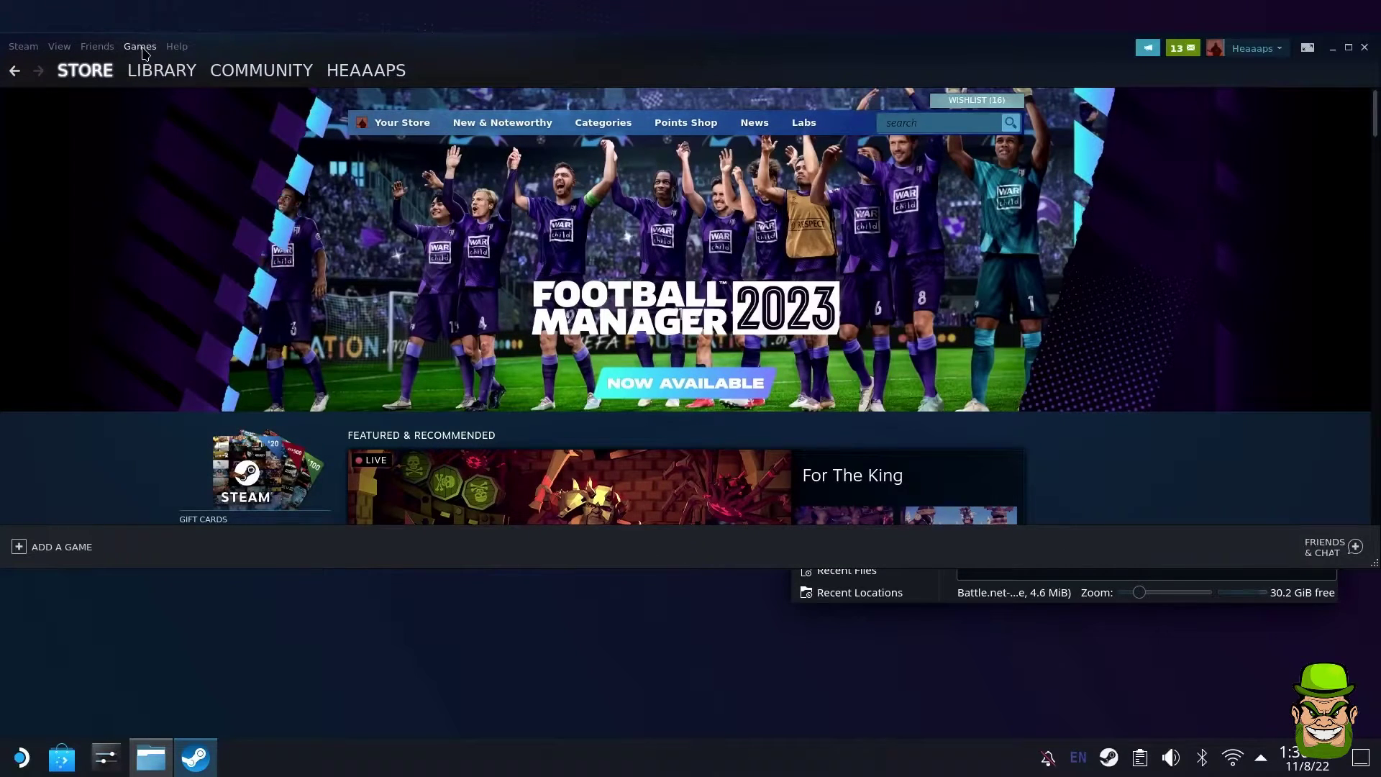
pyautogui.click(139, 46)
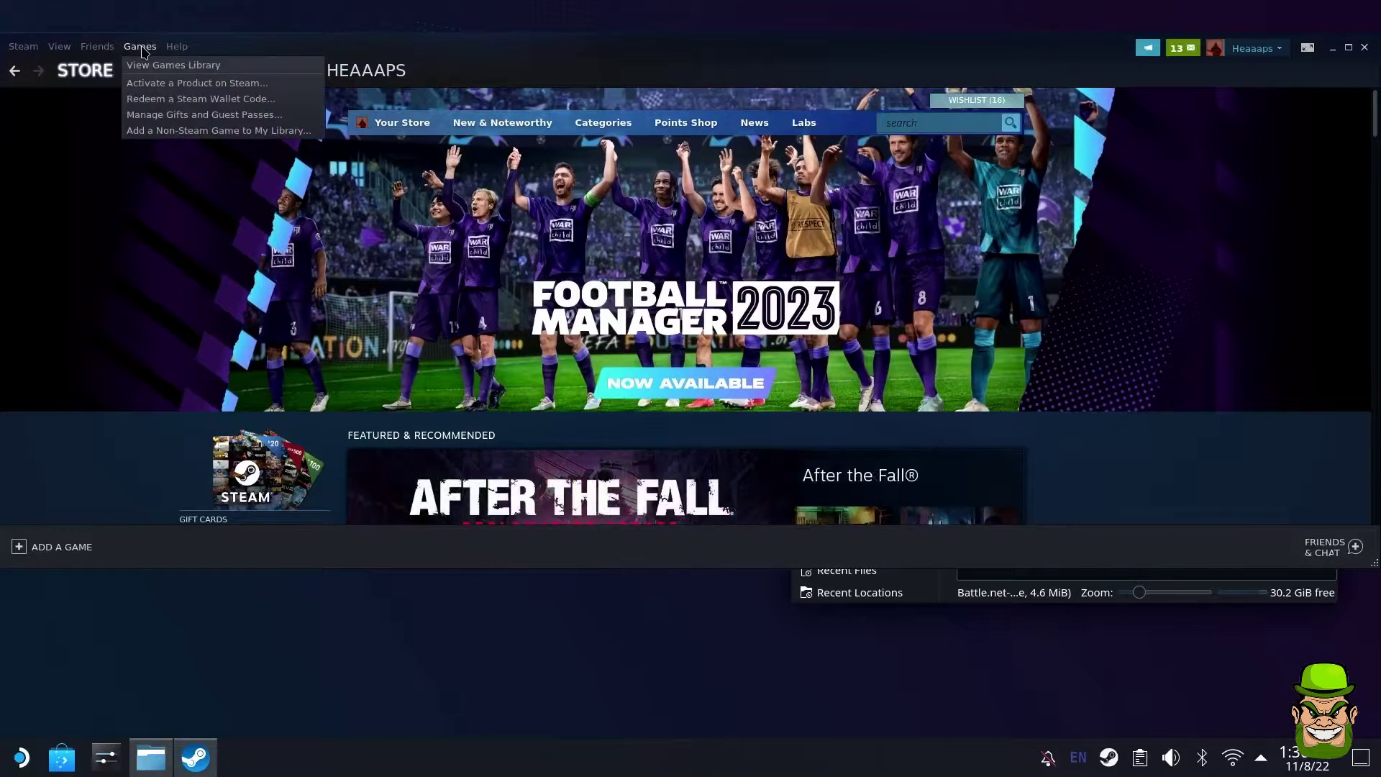
pyautogui.click(180, 130)
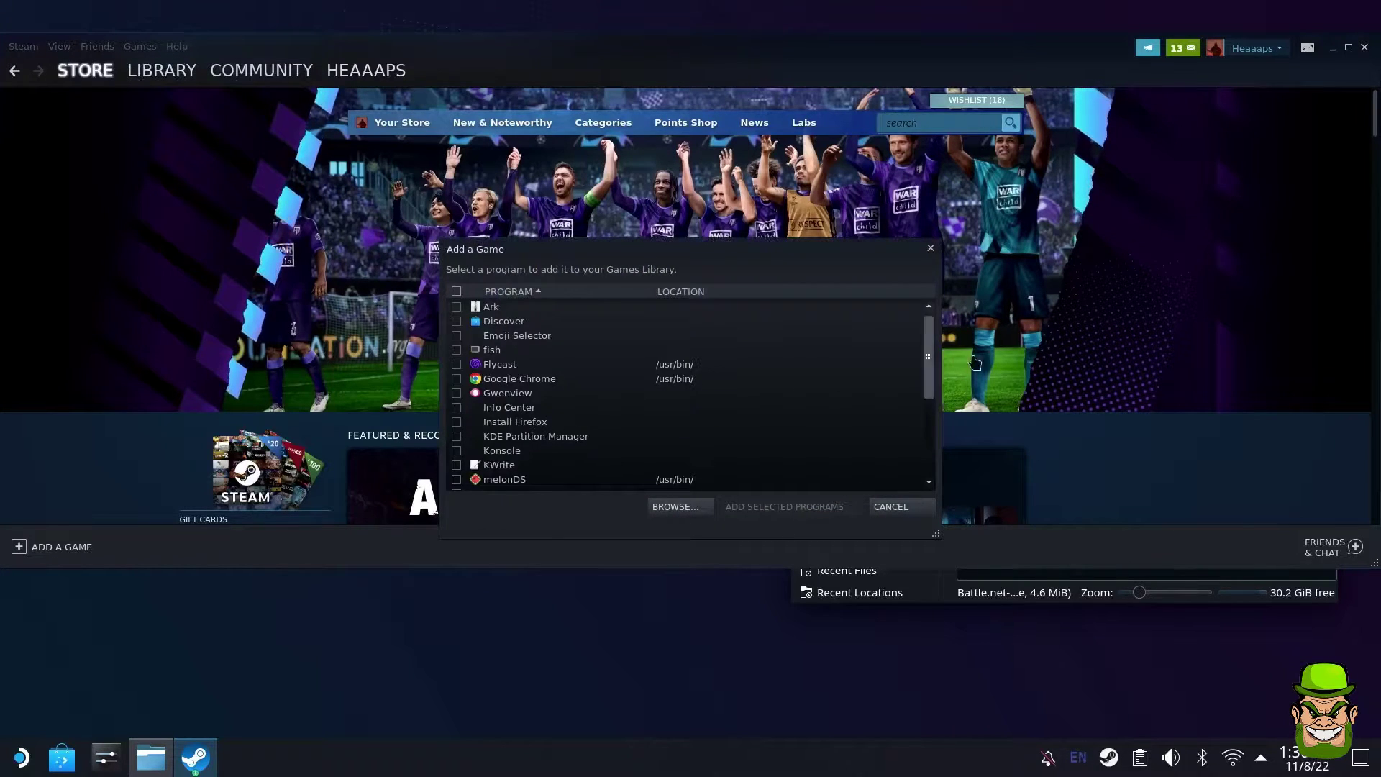
pyautogui.scroll(-5, 910, 437)
pyautogui.scroll(5, 908, 440)
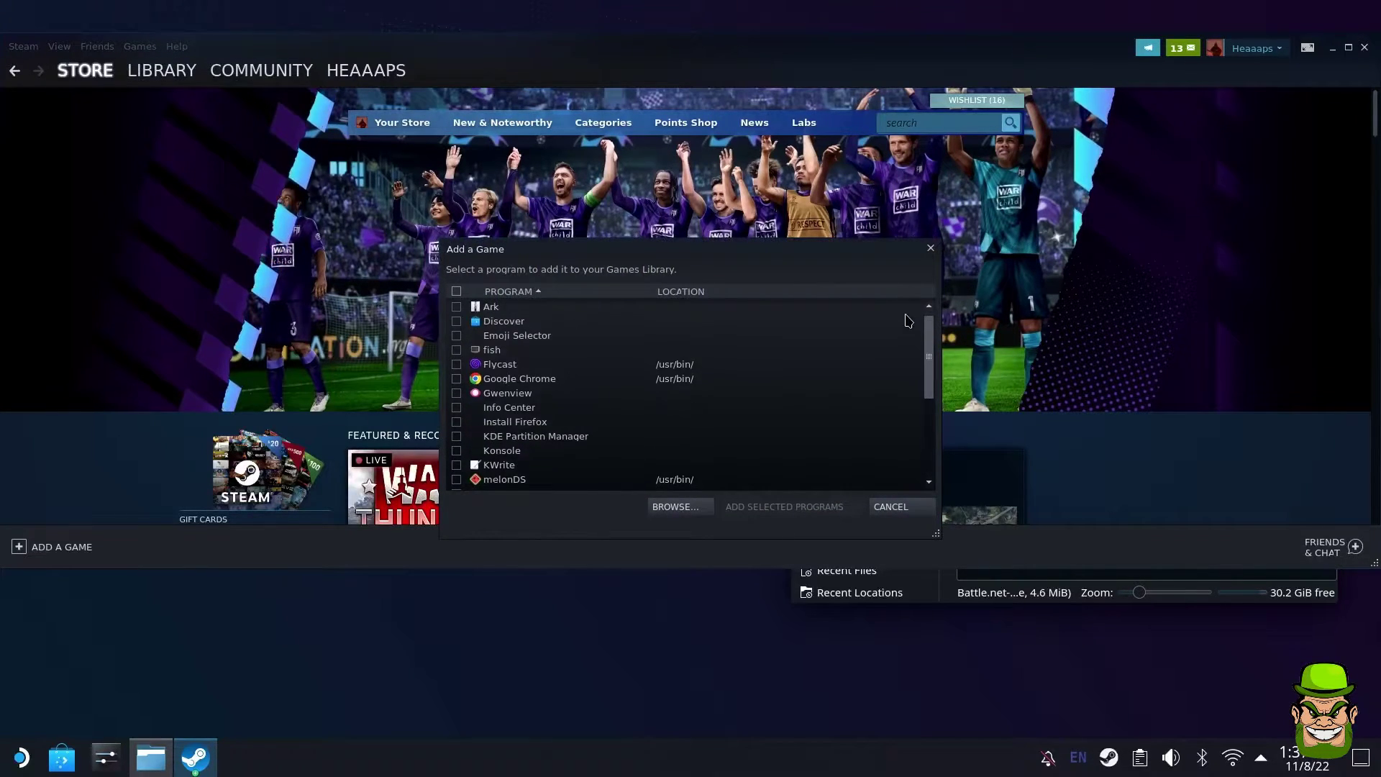
# Step: Browse for the program file in the /home/deck/Downloads folder
pyautogui.click(680, 507)
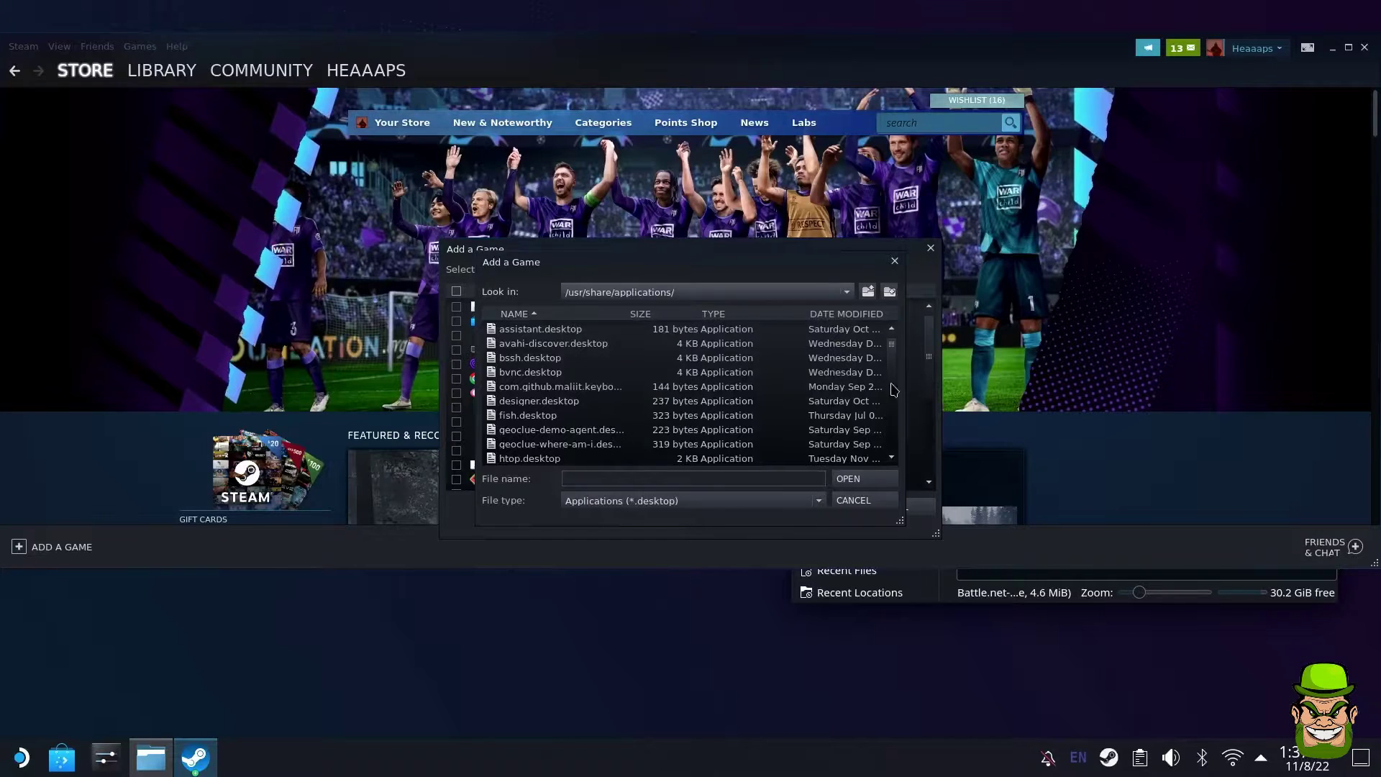
pyautogui.scroll(-3, 897, 373)
pyautogui.scroll(-10, 897, 373)
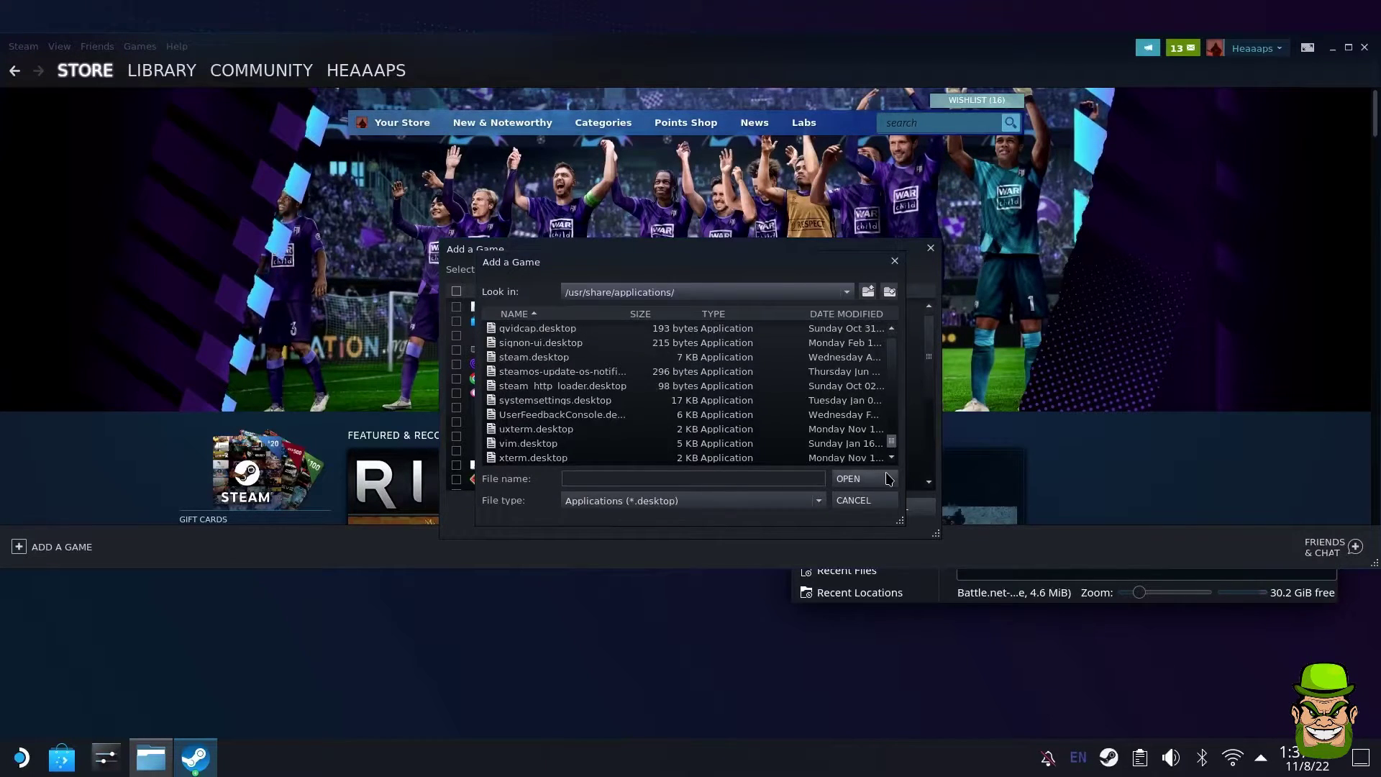
pyautogui.scroll(12, 889, 400)
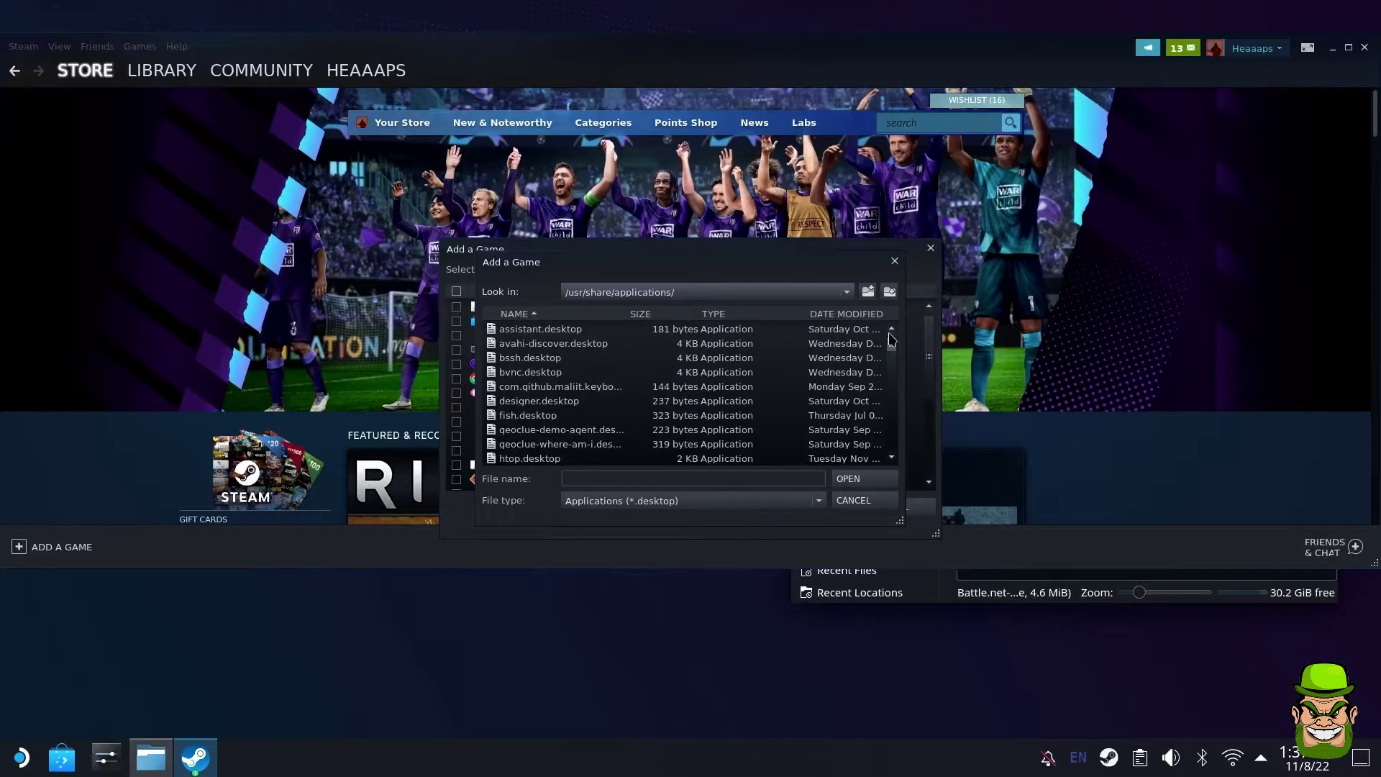
pyautogui.click(642, 293)
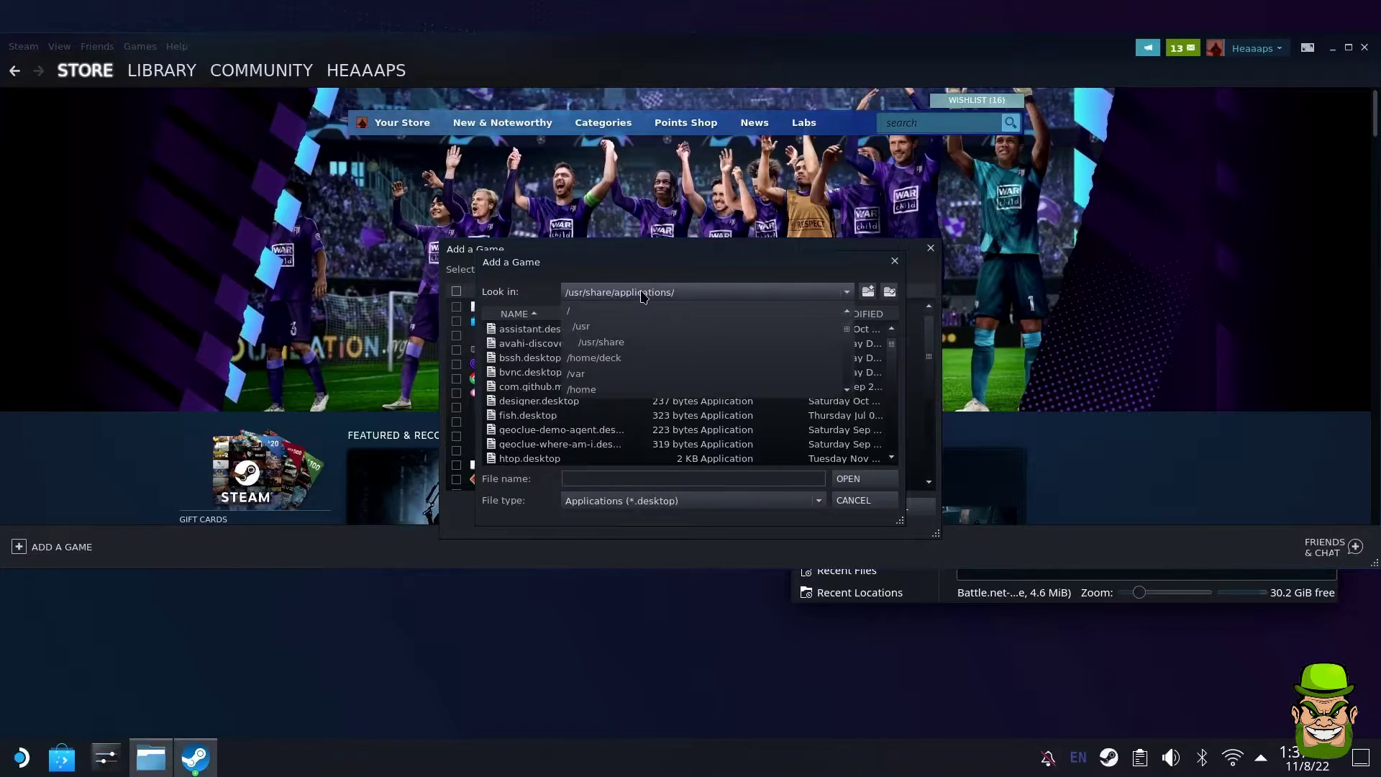
pyautogui.click(592, 392)
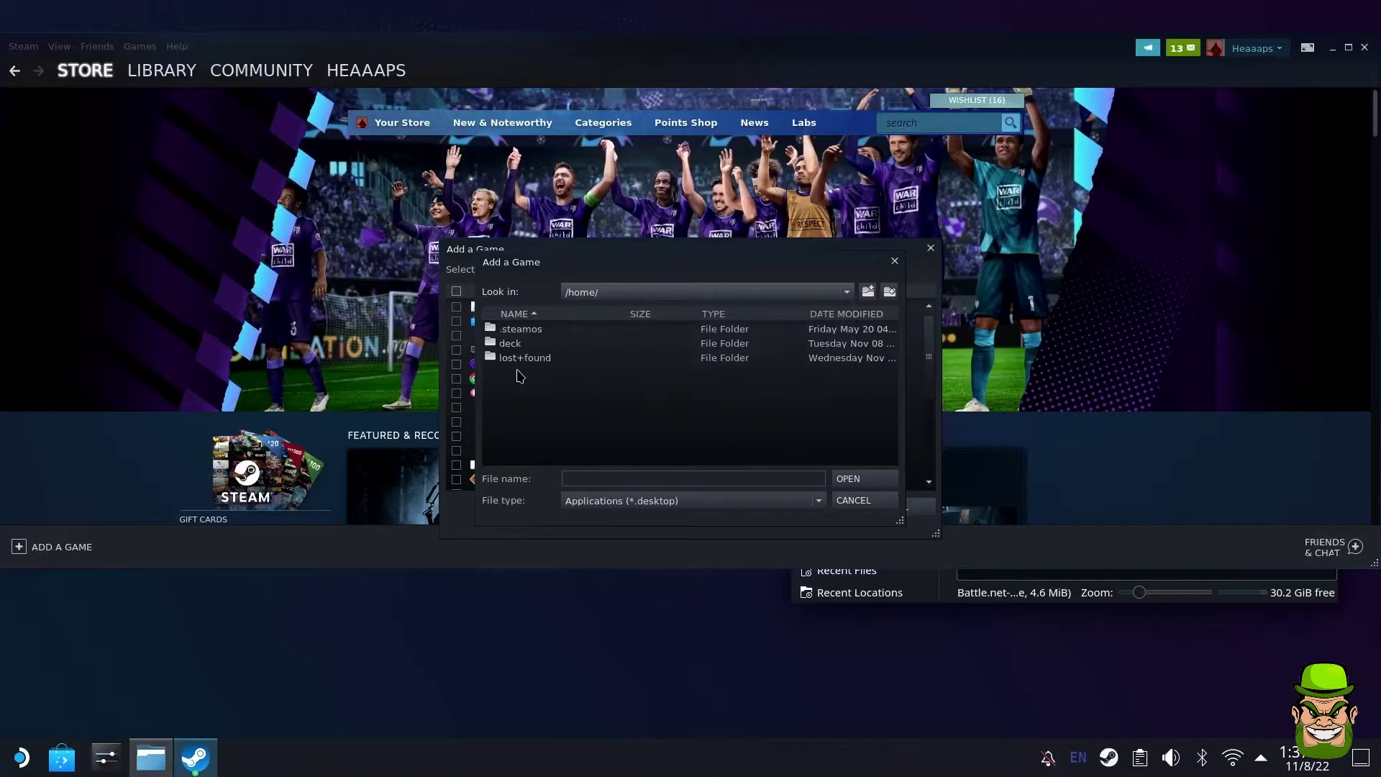
pyautogui.doubleClick(512, 346)
pyautogui.scroll(-1, 576, 398)
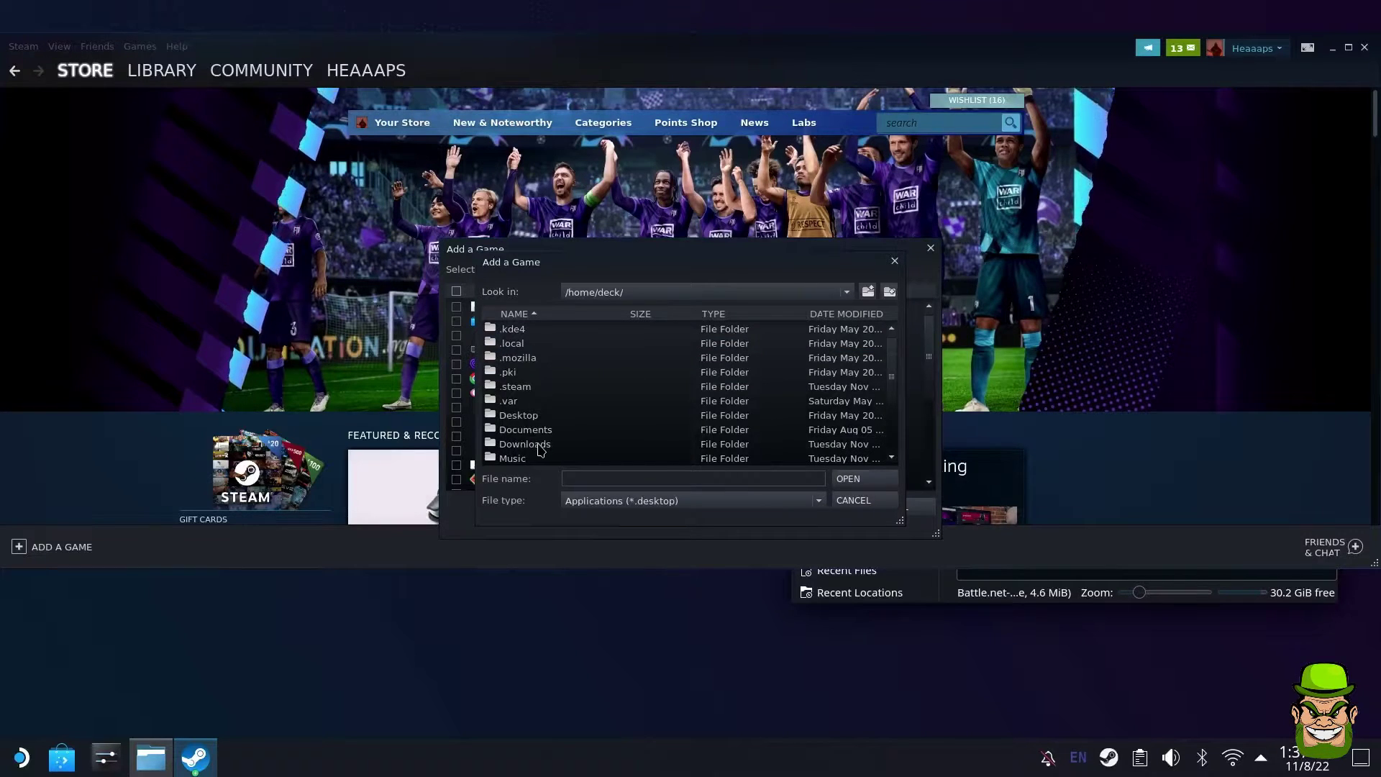
pyautogui.doubleClick(525, 445)
# Step: Set the file type to All Files and add Battle.net-Setup.exe to the Steam library
pyautogui.click(647, 500)
pyautogui.click(598, 519)
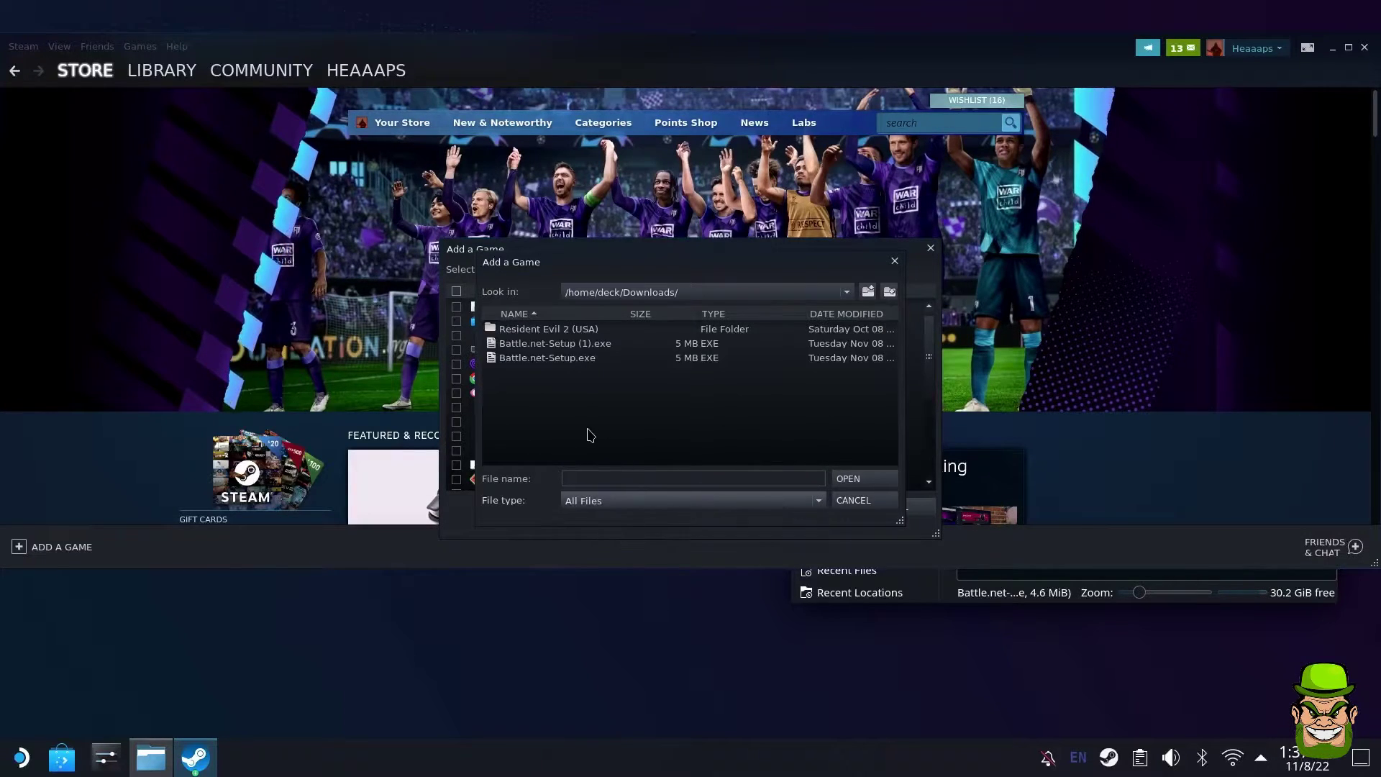
pyautogui.doubleClick(565, 363)
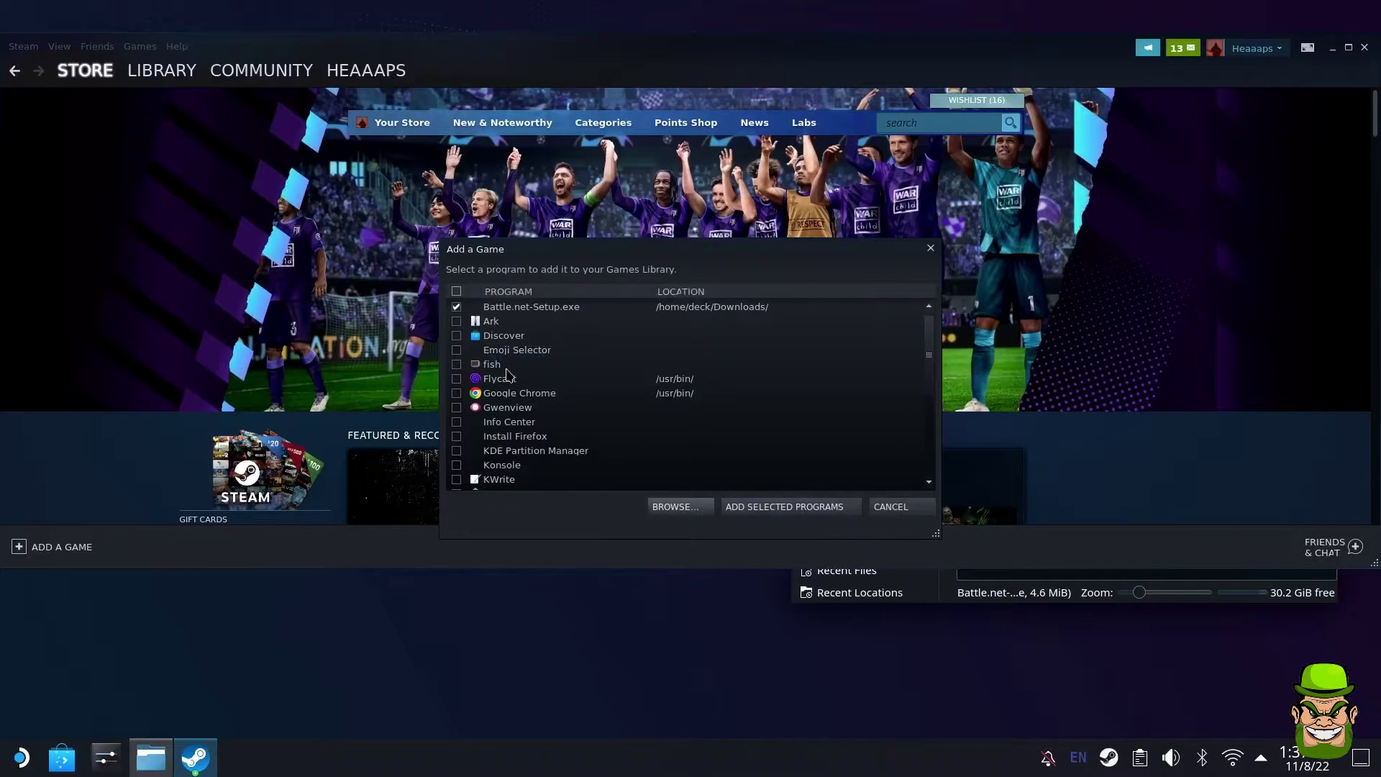
pyautogui.click(799, 507)
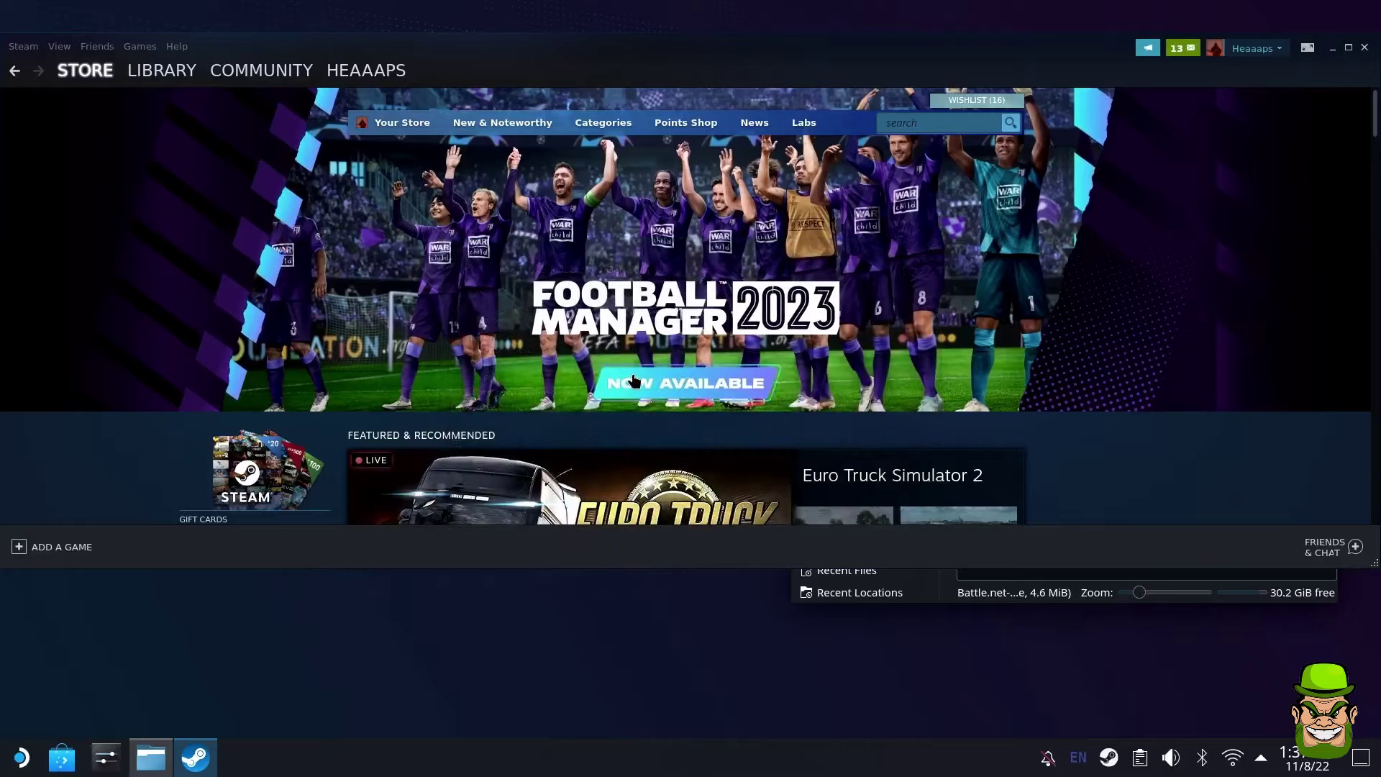
# Step: Open the Steam games library and search it for "battle"
pyautogui.click(130, 47)
pyautogui.click(169, 59)
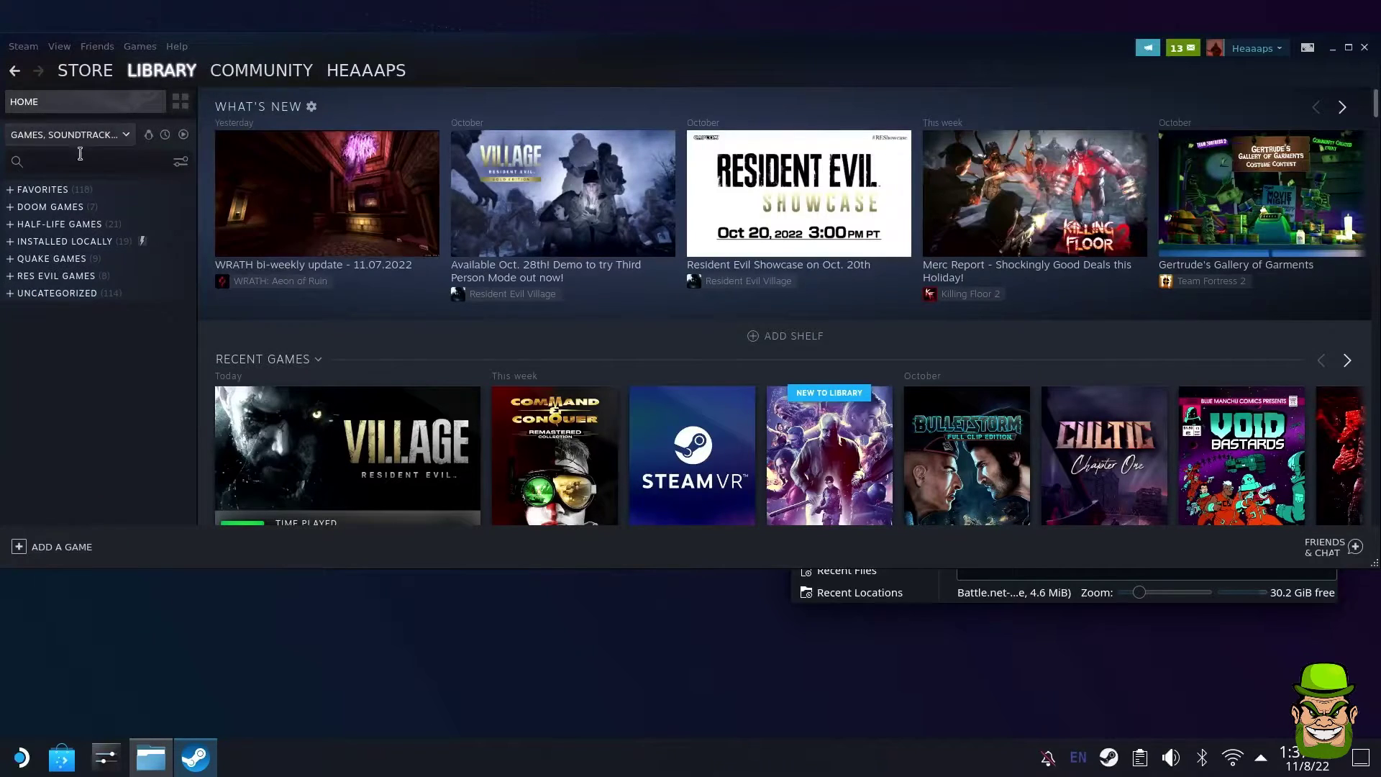
pyautogui.click(68, 134)
pyautogui.click(69, 135)
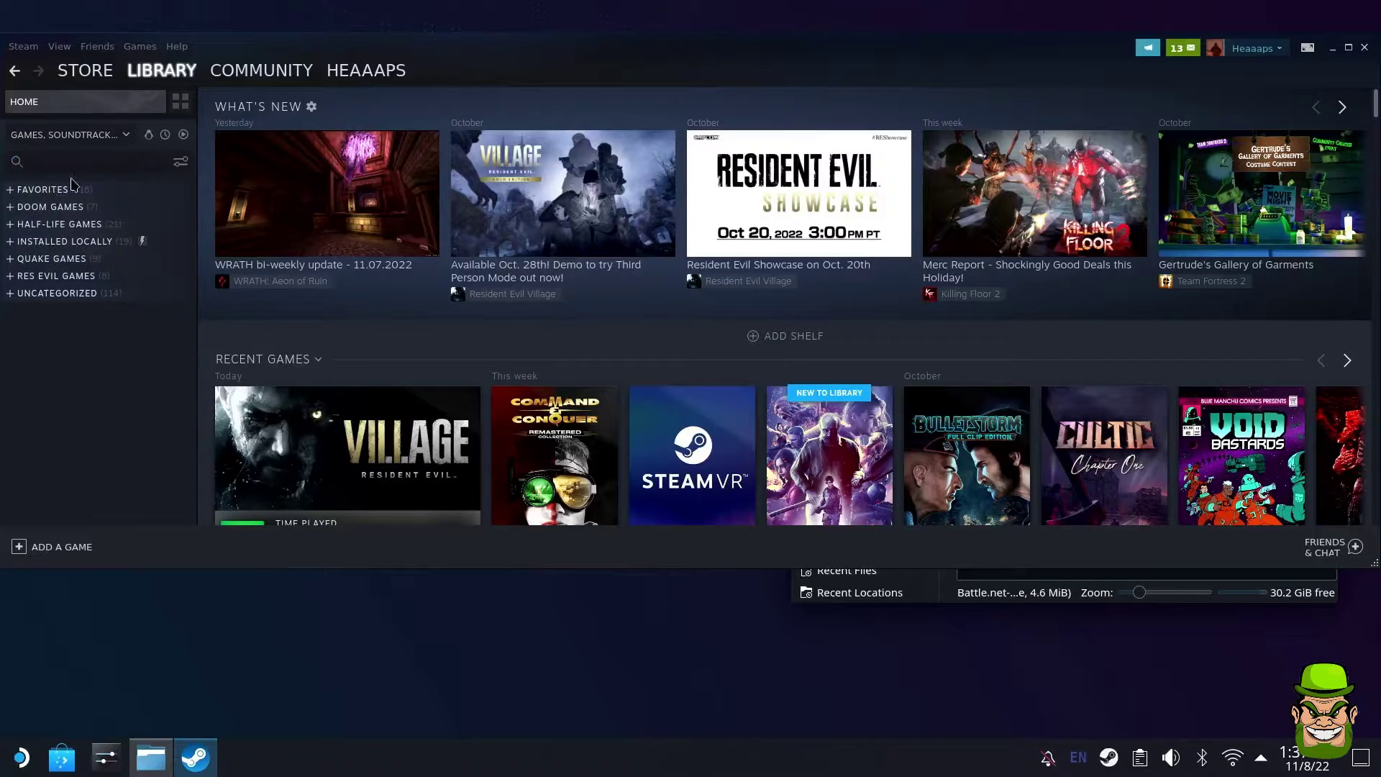
pyautogui.click(69, 164)
pyautogui.write('battle')
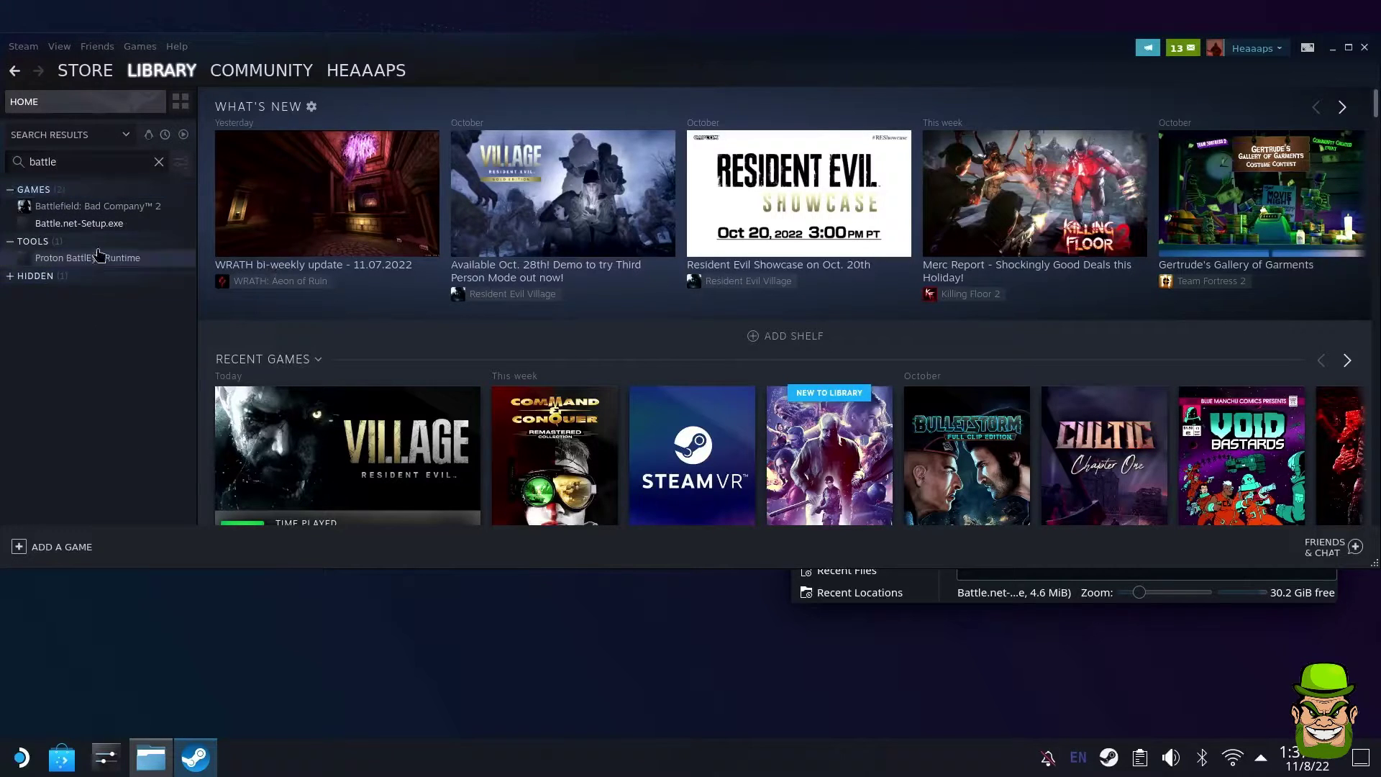
# Step: Force a specific Steam Play compatibility tool for Battle.net-Setup.exe, pick the Proton version, and close its properties
pyautogui.rightClick(83, 223)
pyautogui.click(93, 336)
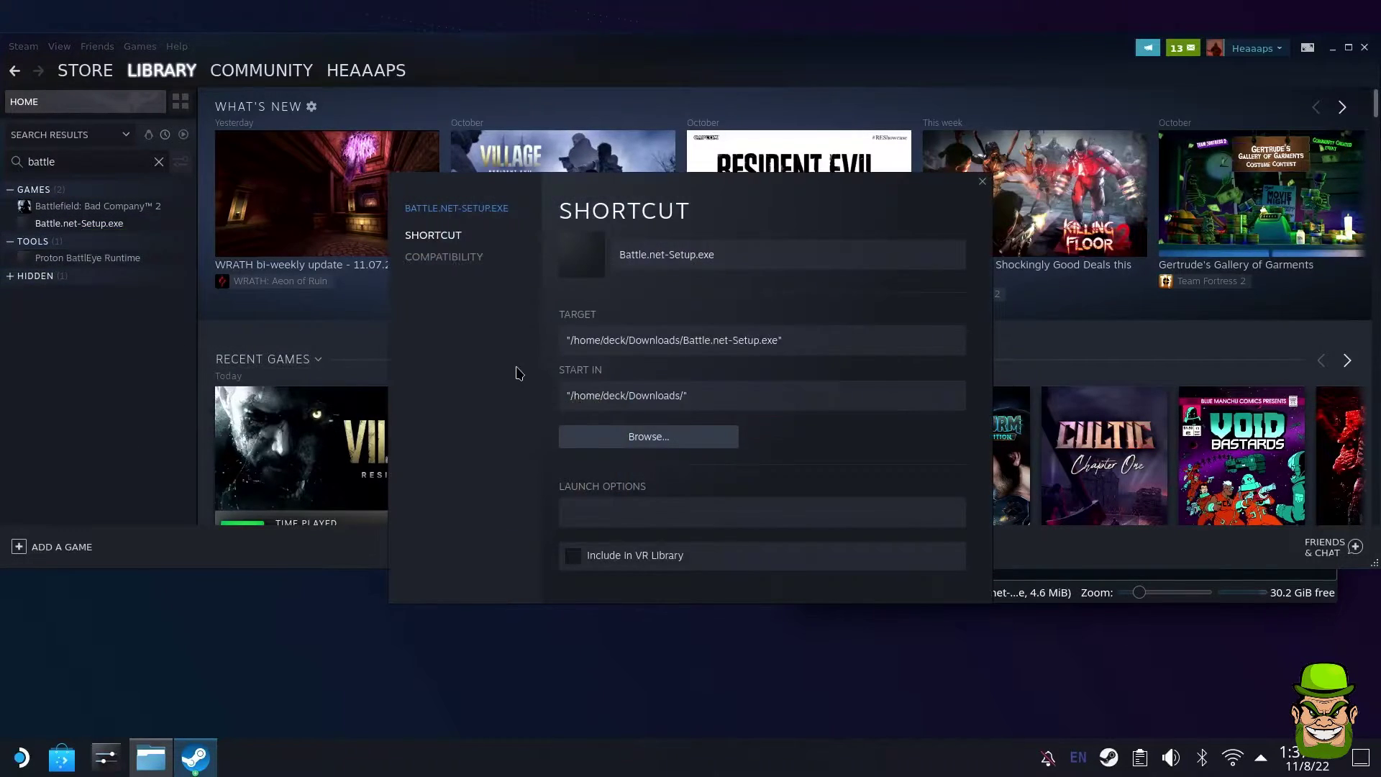
pyautogui.click(446, 259)
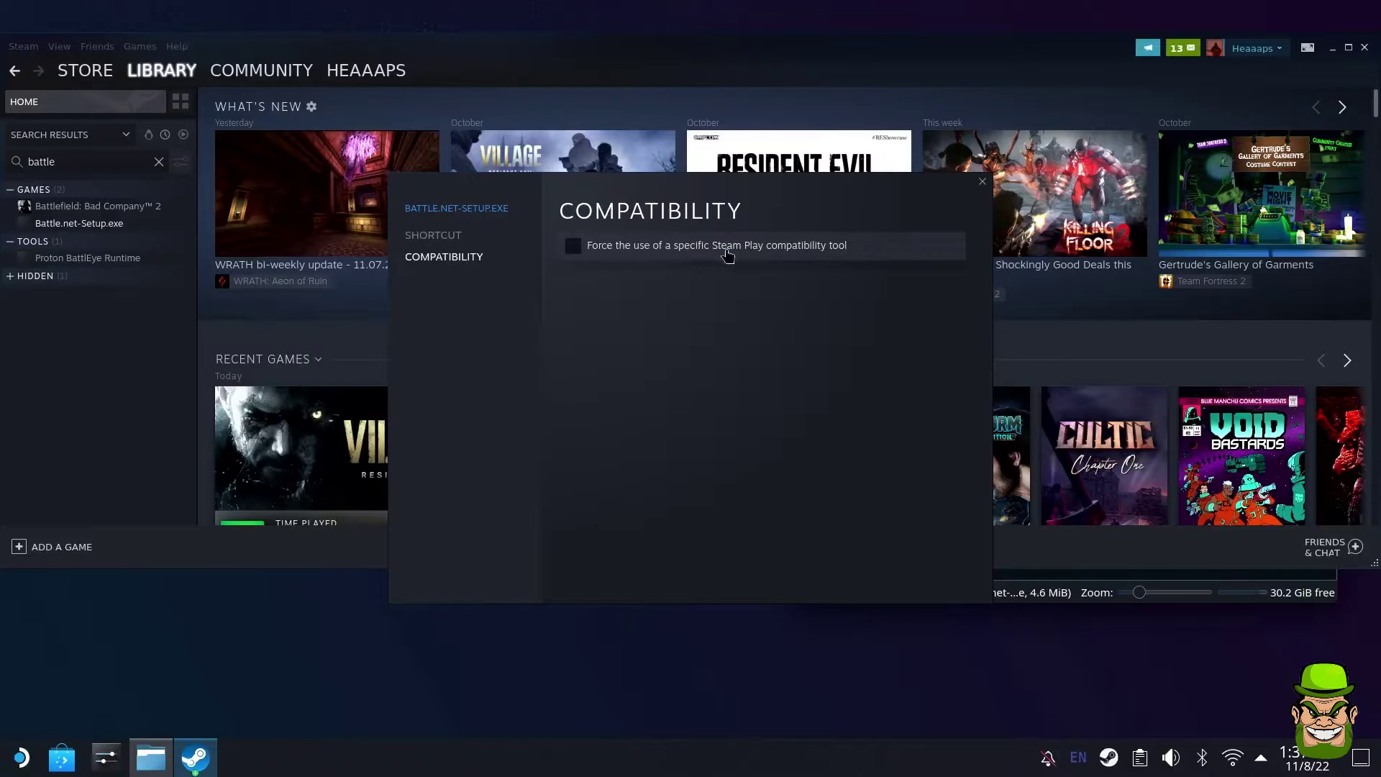
pyautogui.click(812, 258)
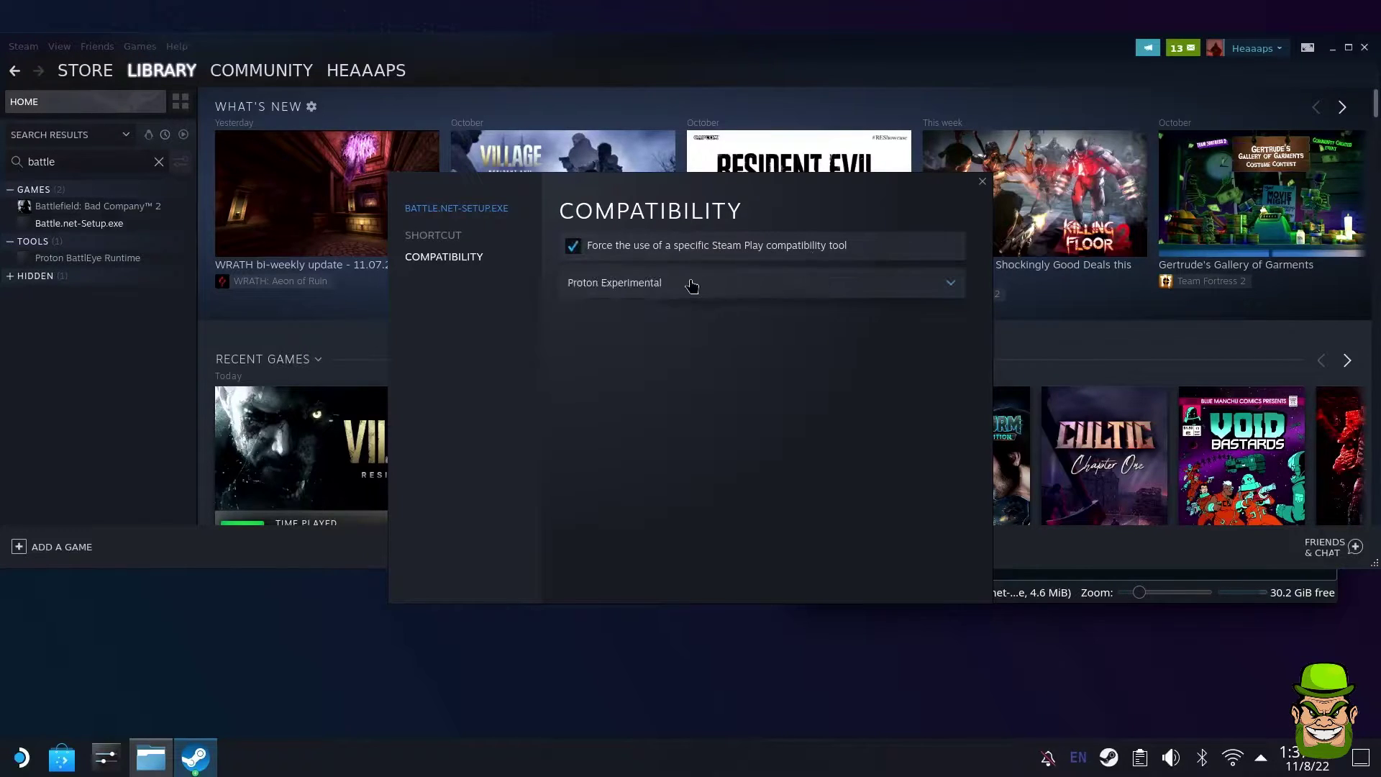
pyautogui.click(669, 283)
pyautogui.click(622, 328)
pyautogui.click(452, 236)
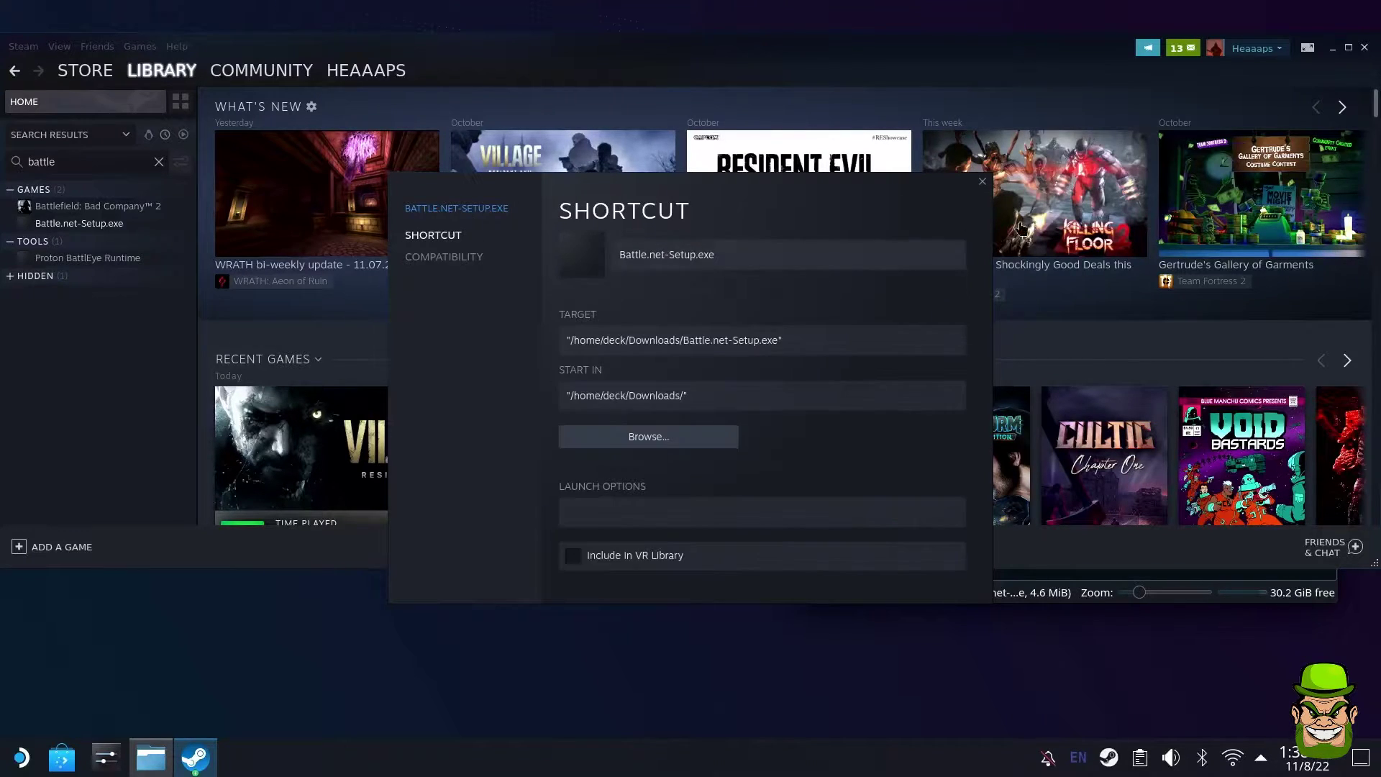
pyautogui.click(982, 182)
# Step: Run Battle.net-Setup.exe, install Battle.net in English (UK) at the default location, and dismiss the welcome tour
pyautogui.doubleClick(119, 230)
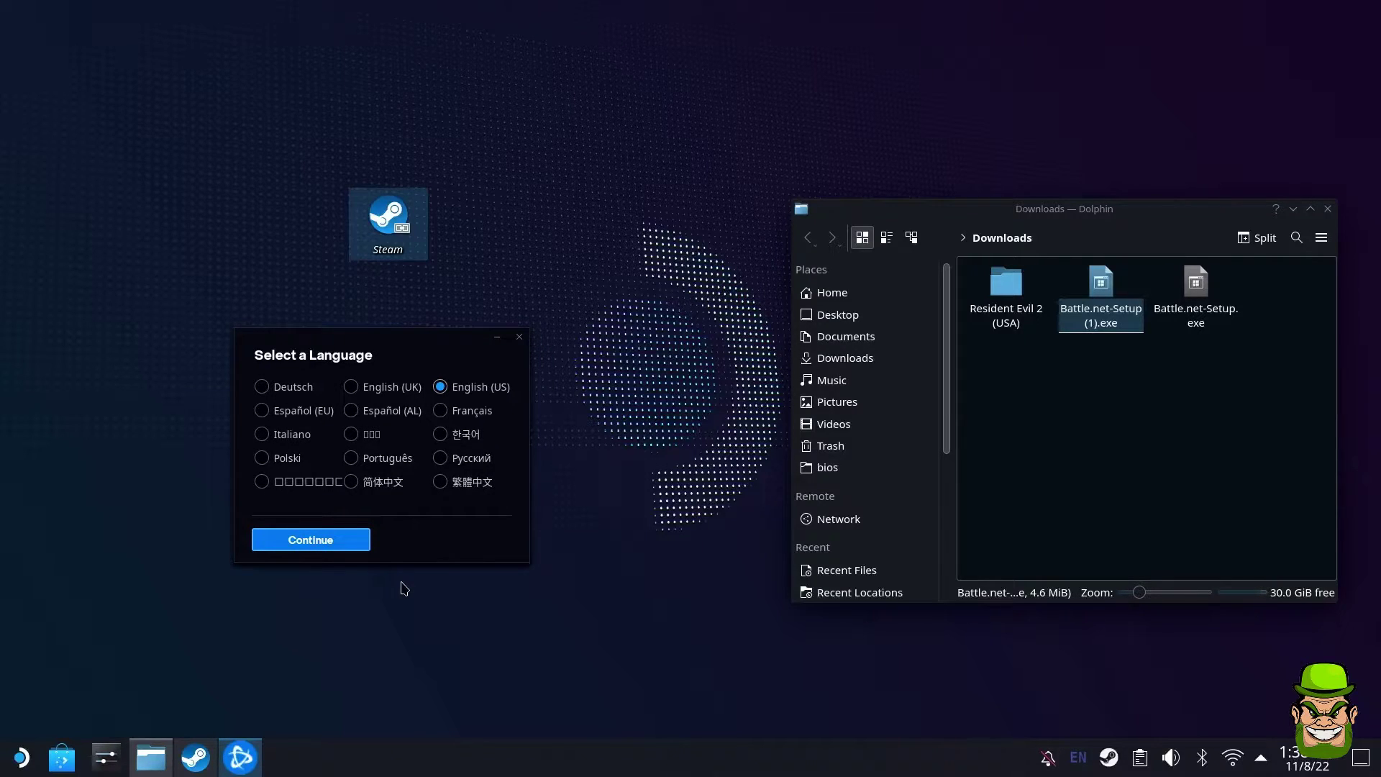
pyautogui.click(370, 393)
pyautogui.click(328, 545)
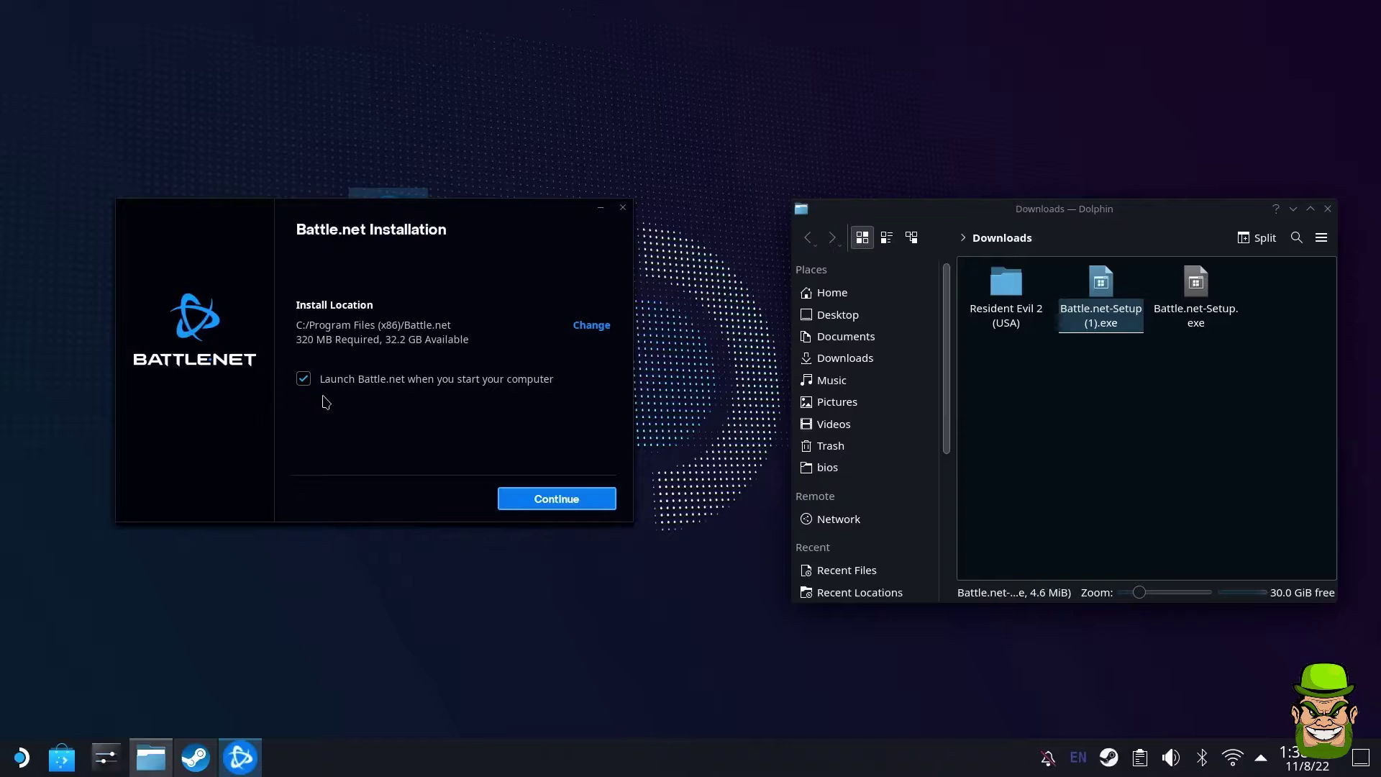
pyautogui.click(561, 501)
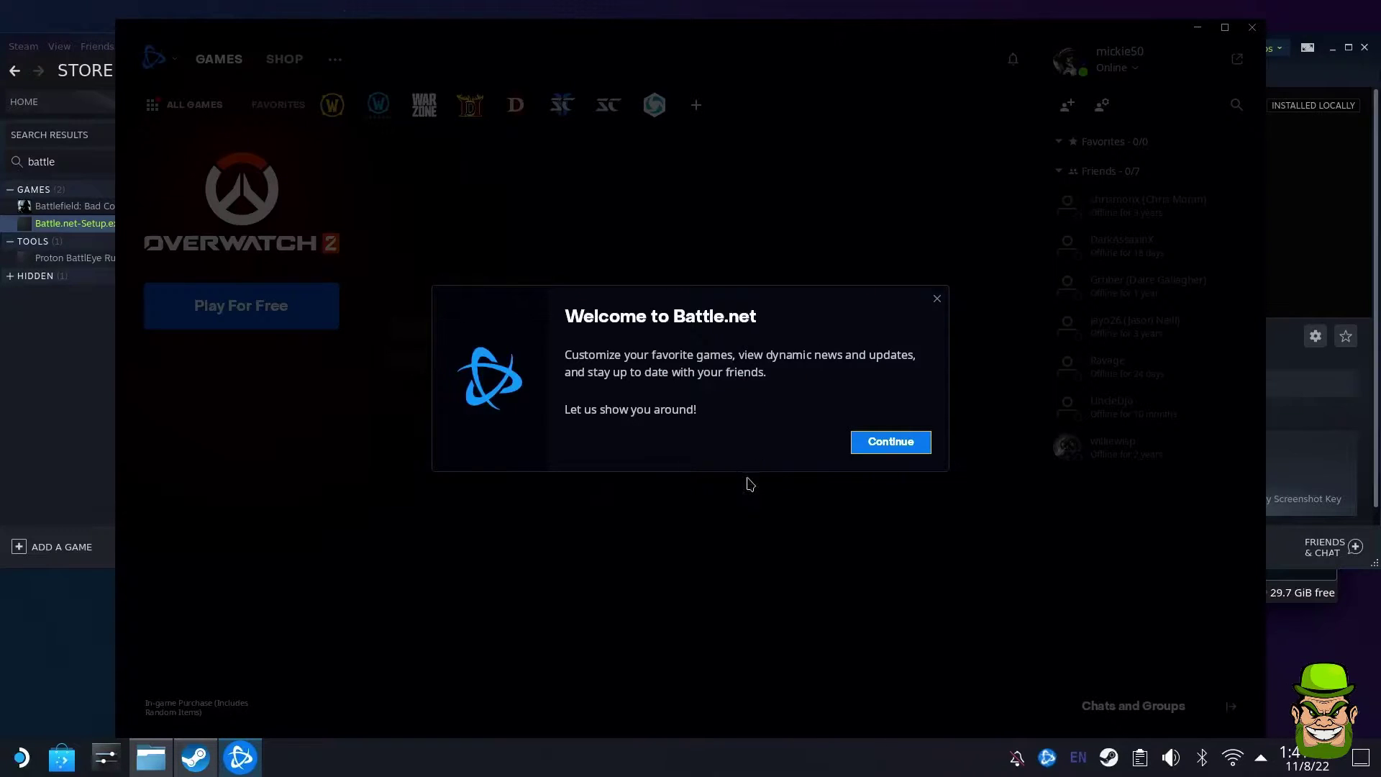
pyautogui.press('Escape')
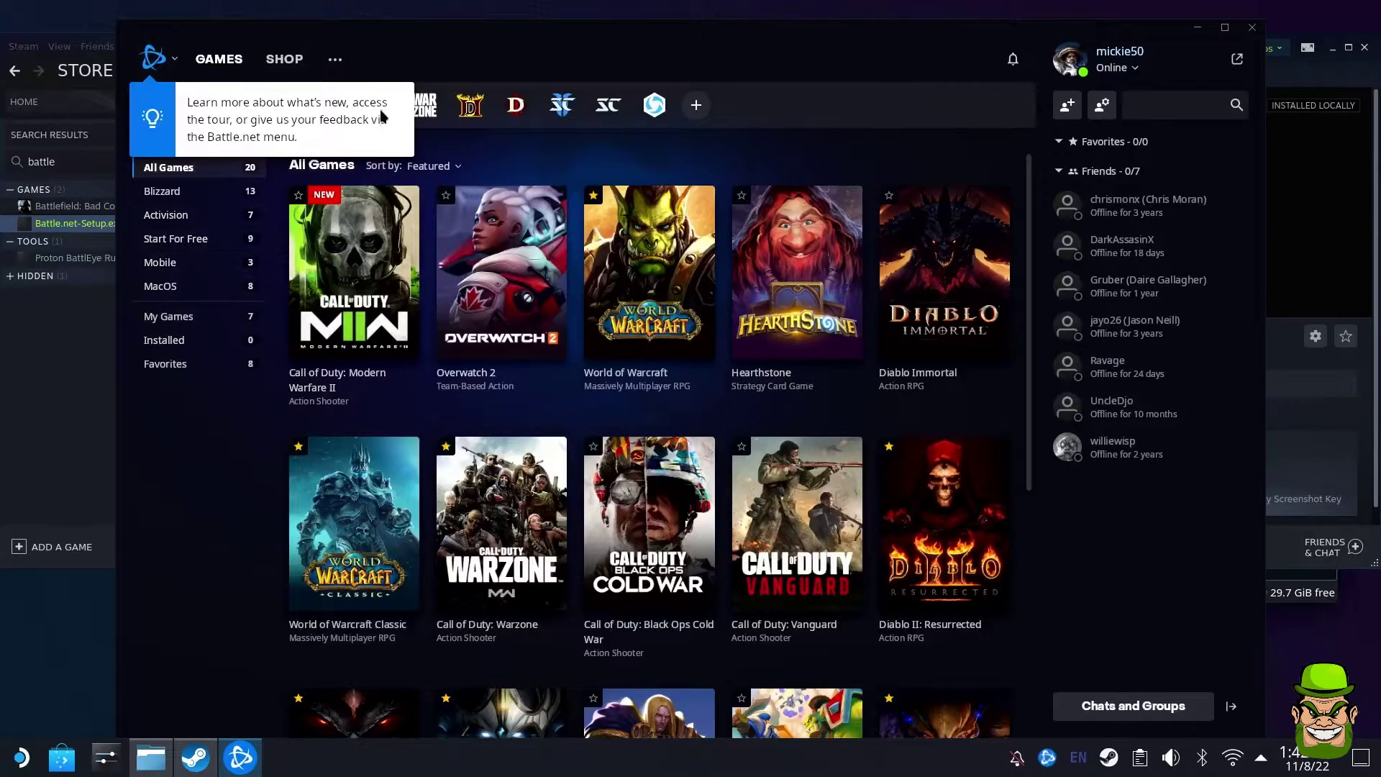
# Step: Open the StarCraft page and install the game with the default folder, language and options
pyautogui.click(608, 108)
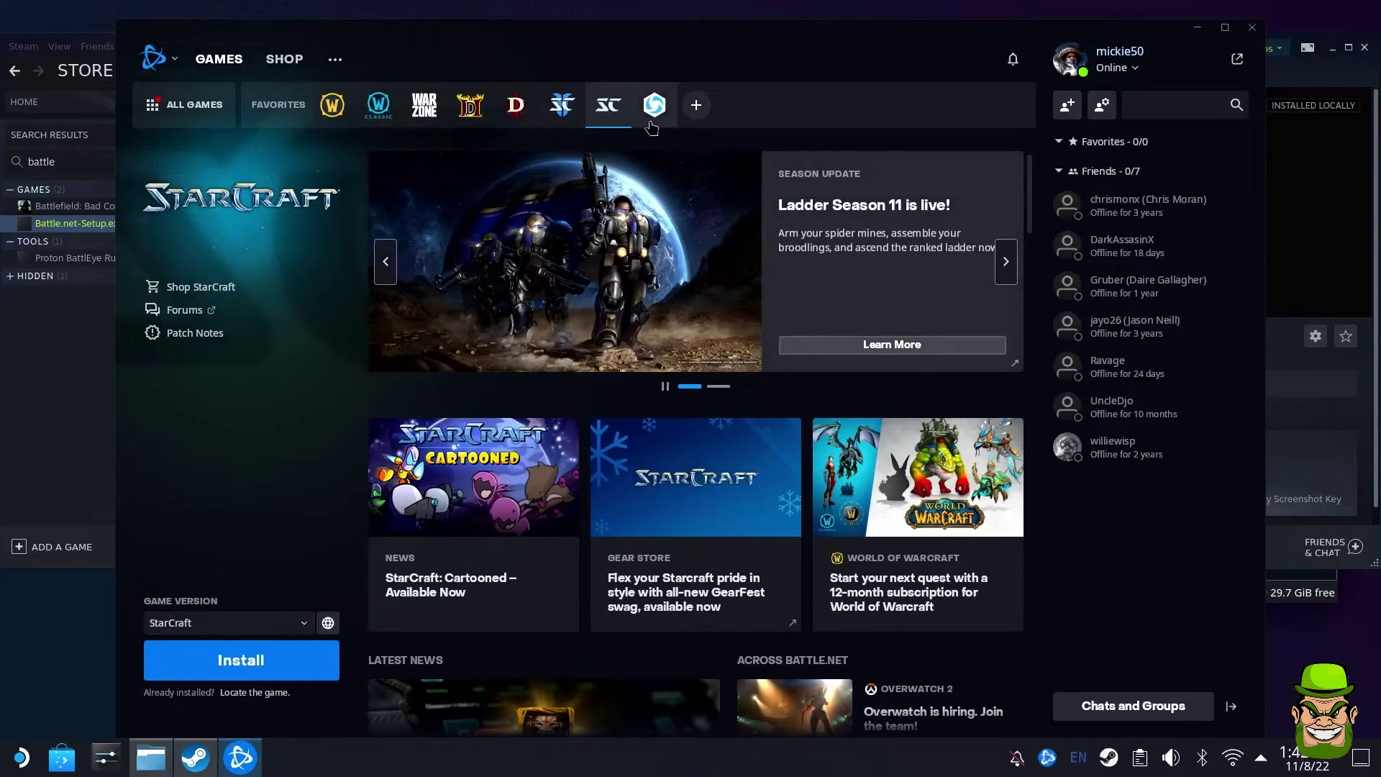
pyautogui.click(562, 105)
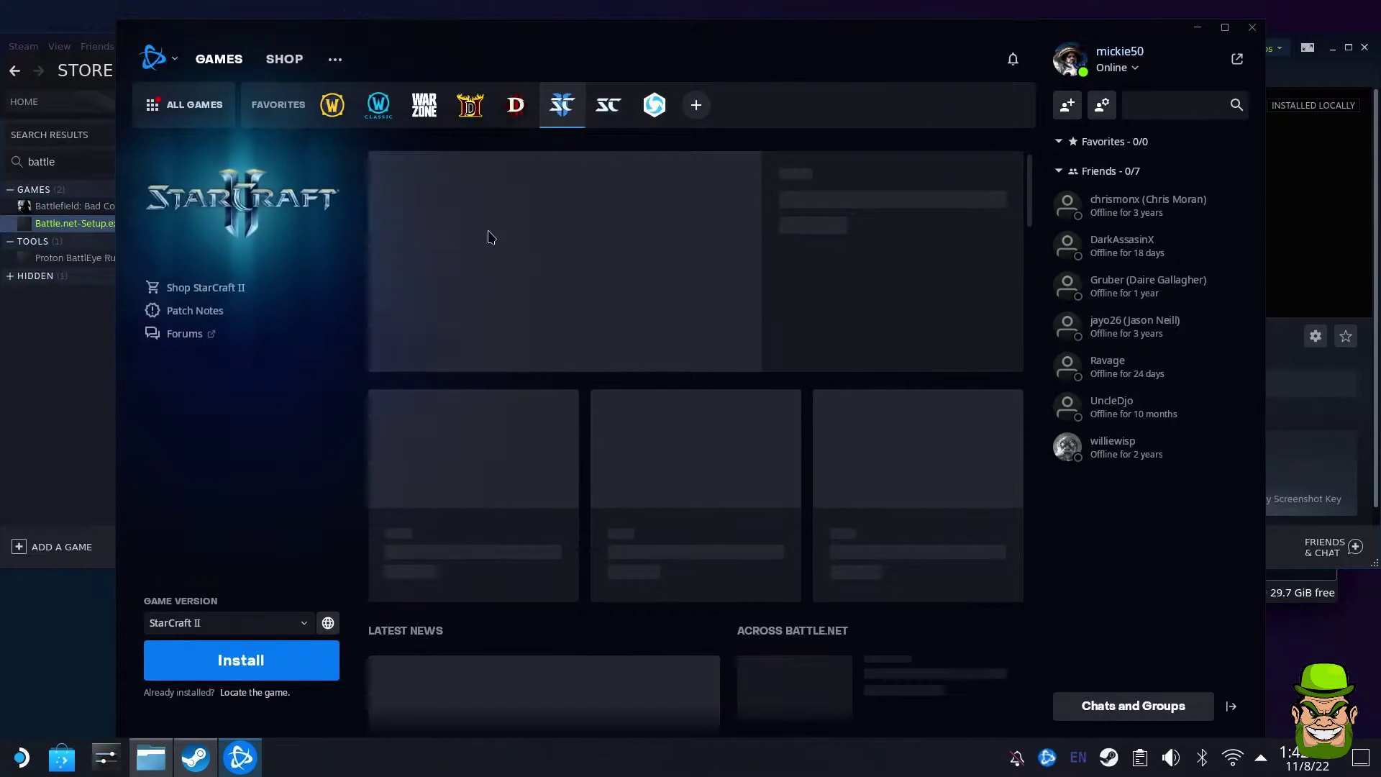
pyautogui.click(608, 106)
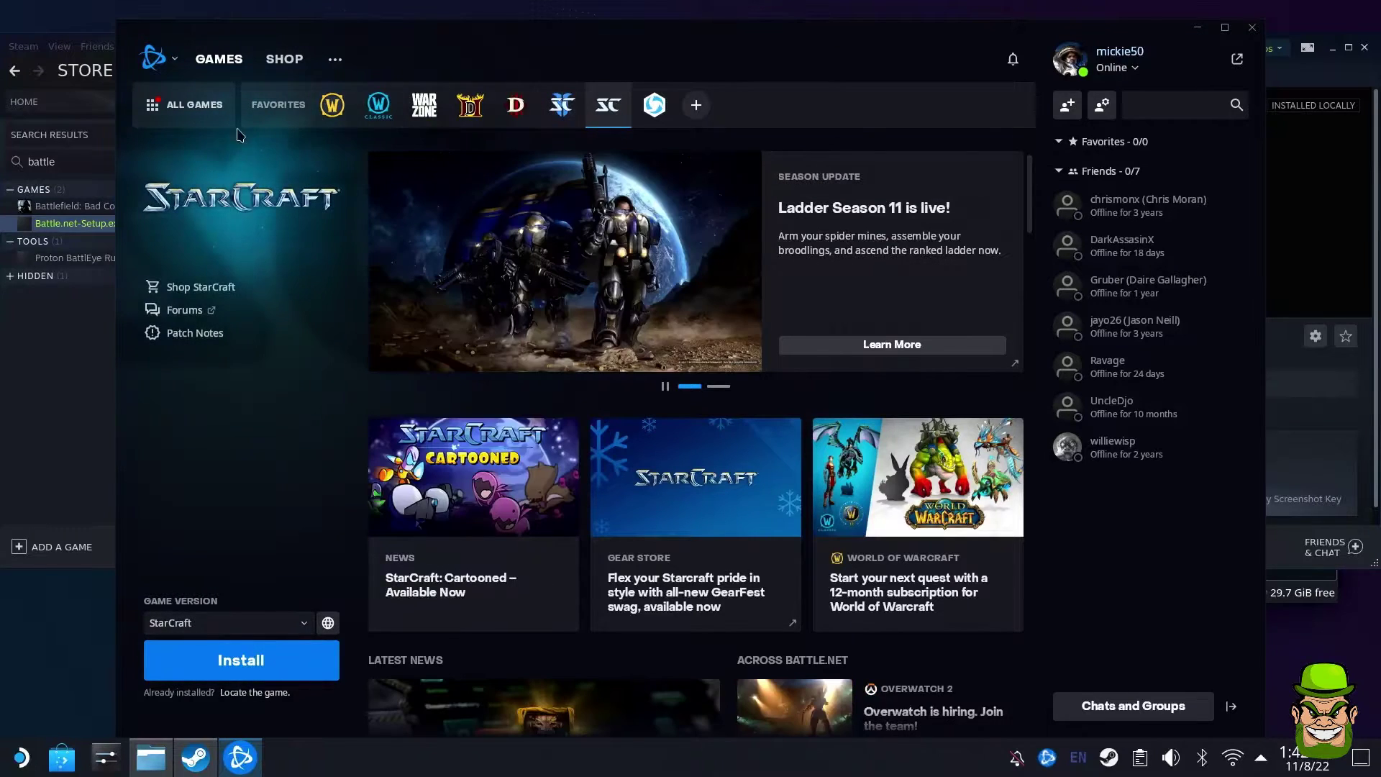
pyautogui.click(562, 105)
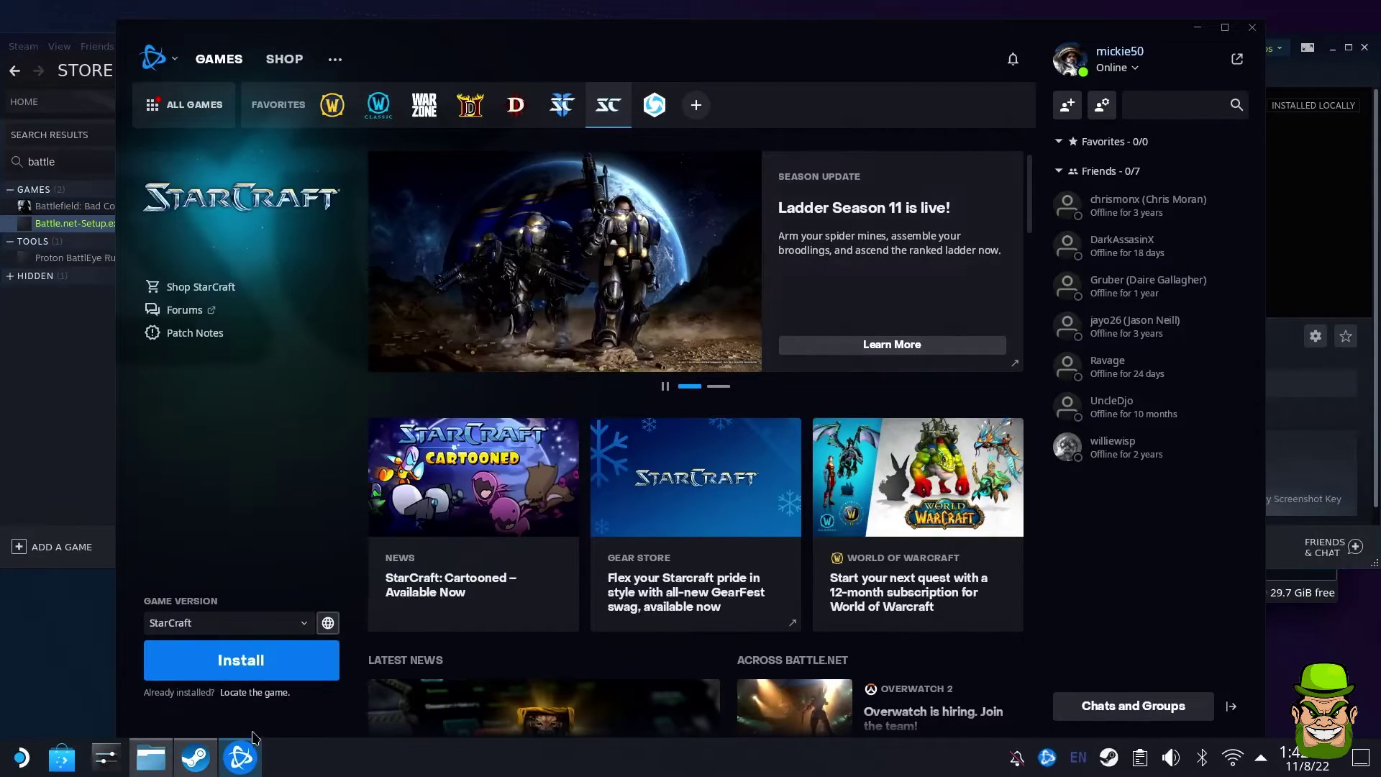
pyautogui.click(277, 667)
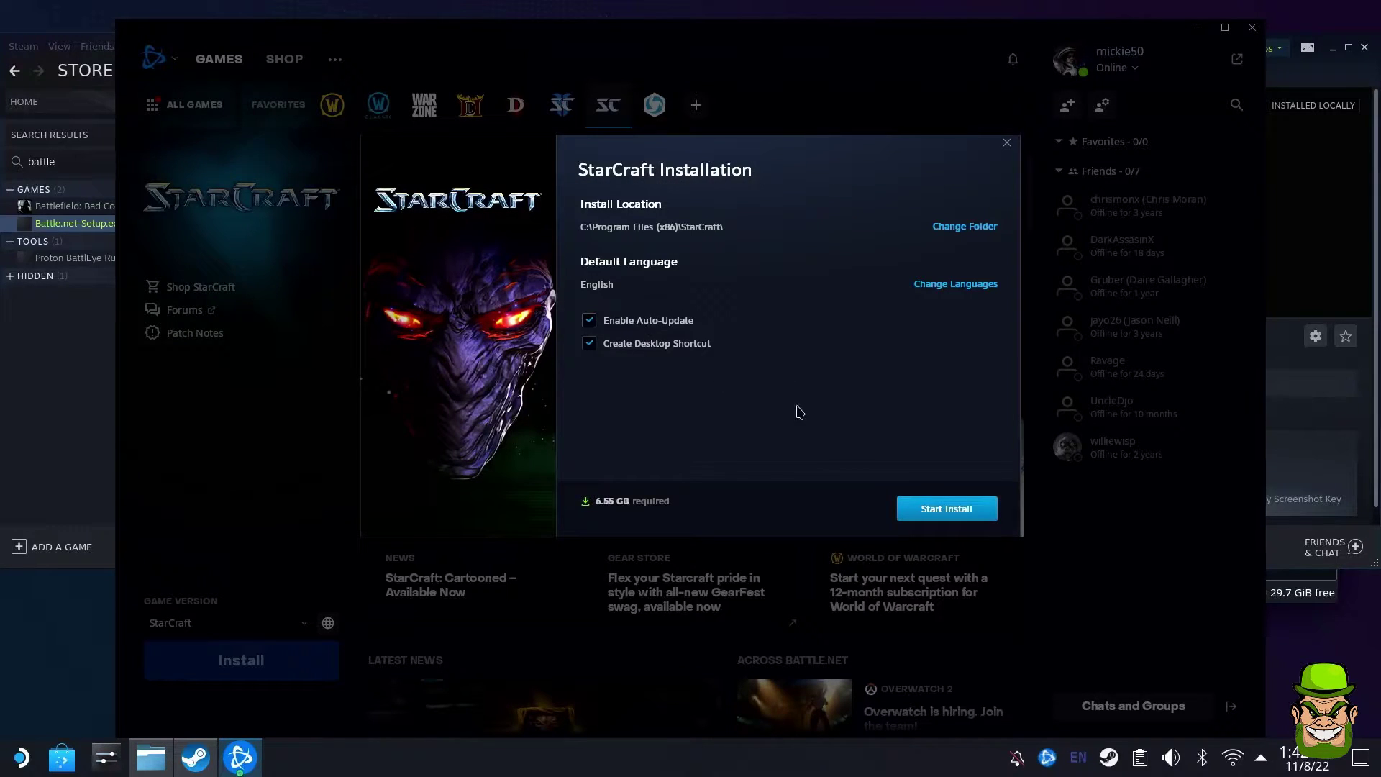
pyautogui.click(955, 514)
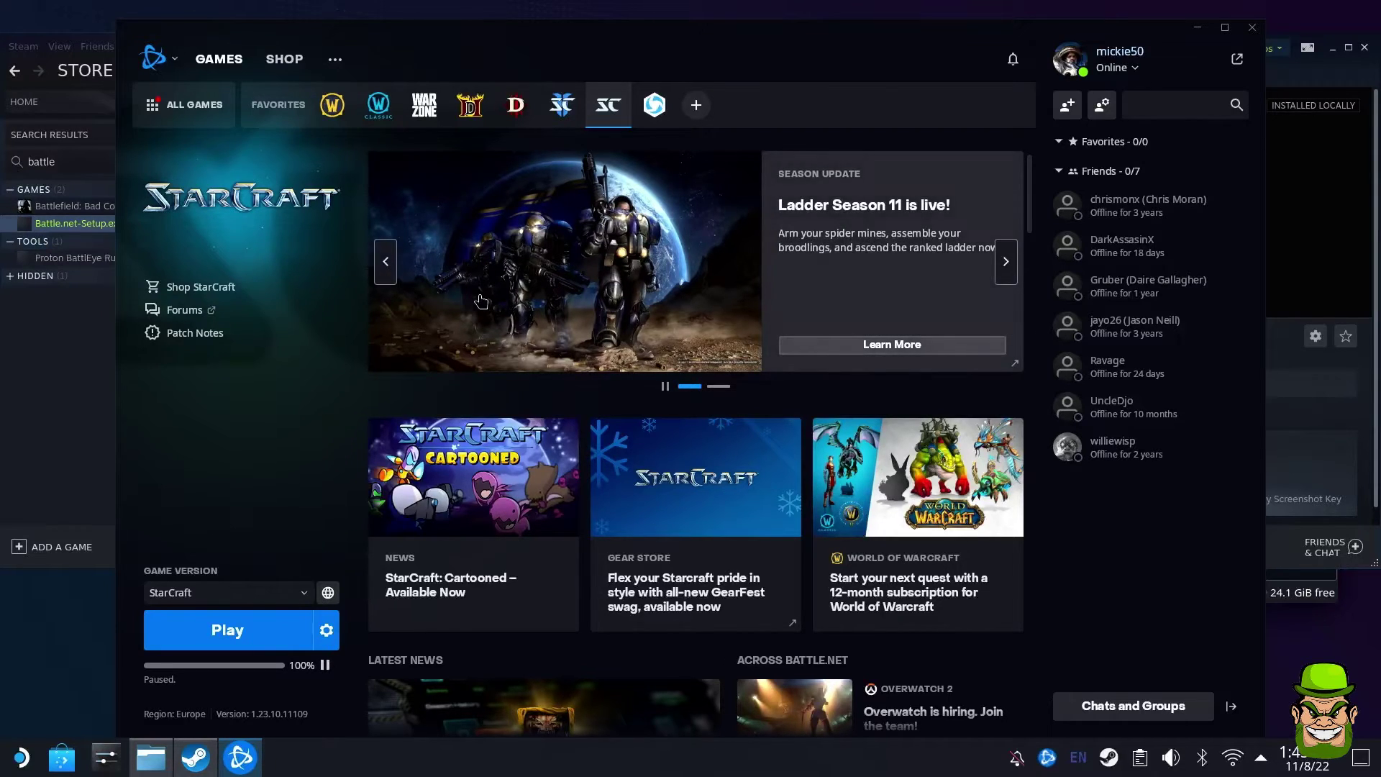
# Step: Close the Battle.net window by minimizing it to the system tray, and stop the running Battle.net-Setup.exe from Steam
pyautogui.click(1251, 31)
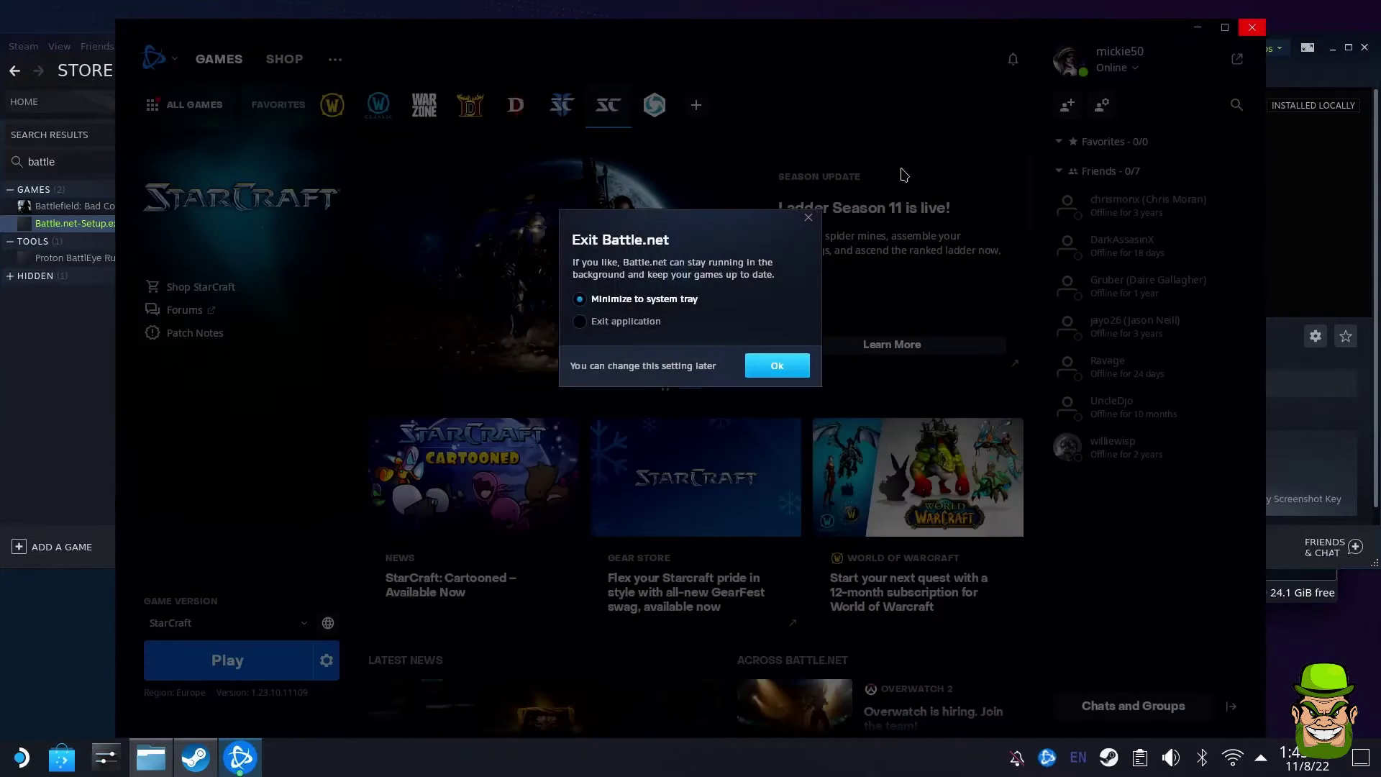
pyautogui.click(779, 366)
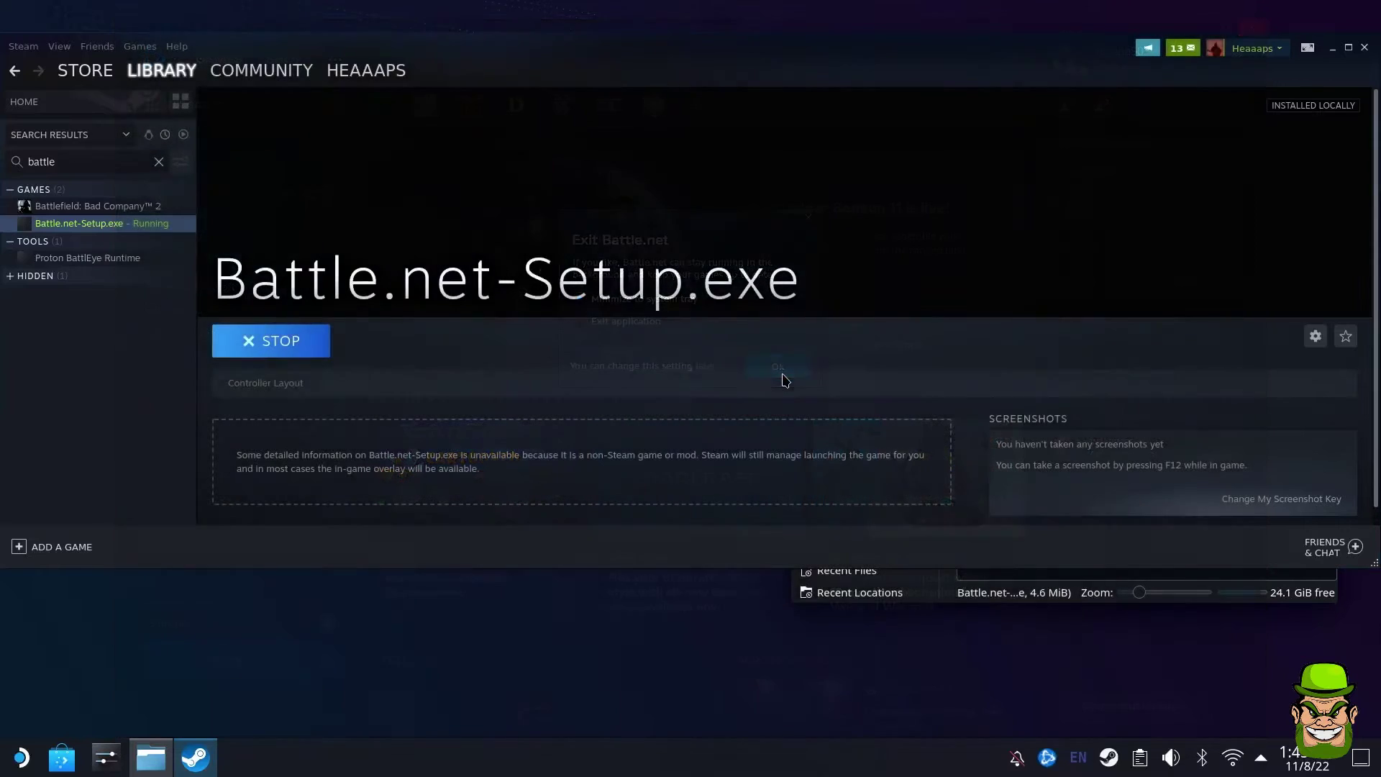
pyautogui.click(275, 339)
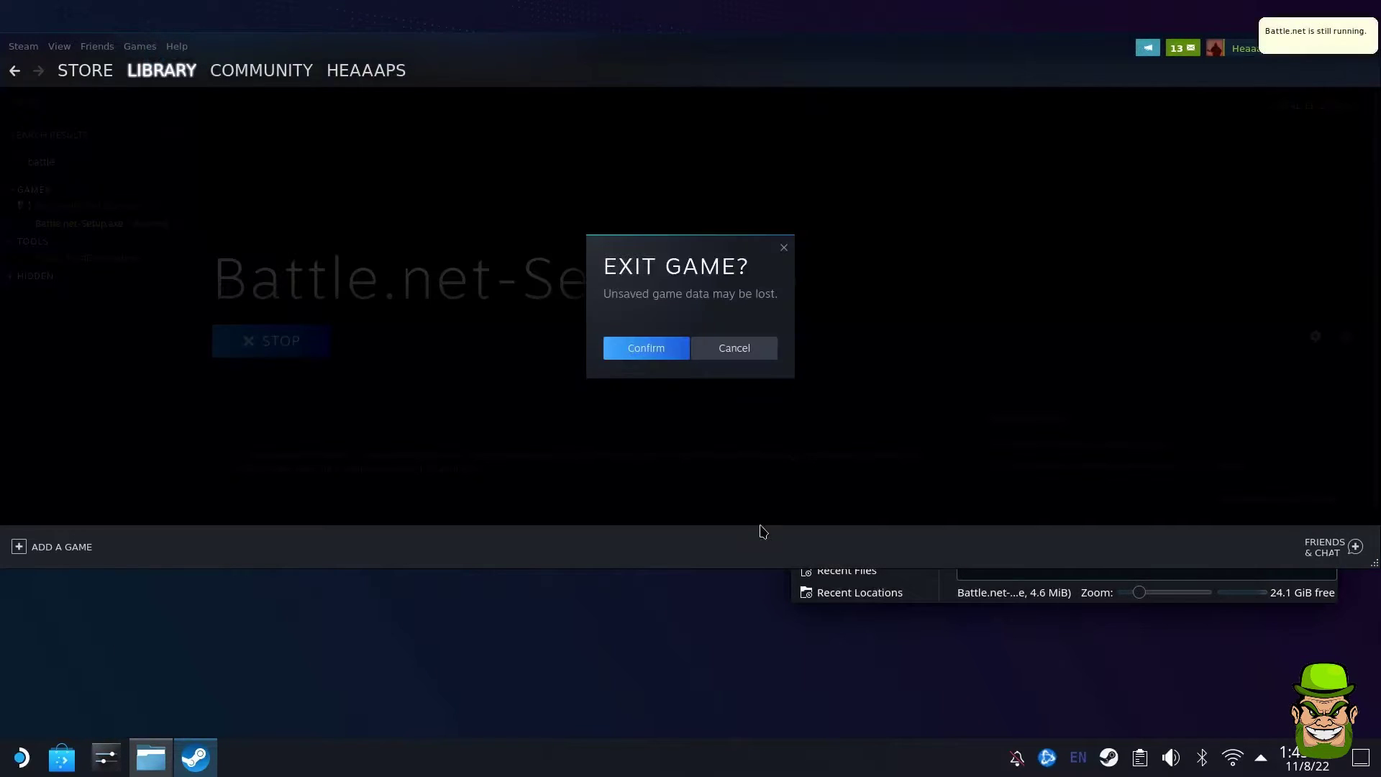
pyautogui.click(651, 349)
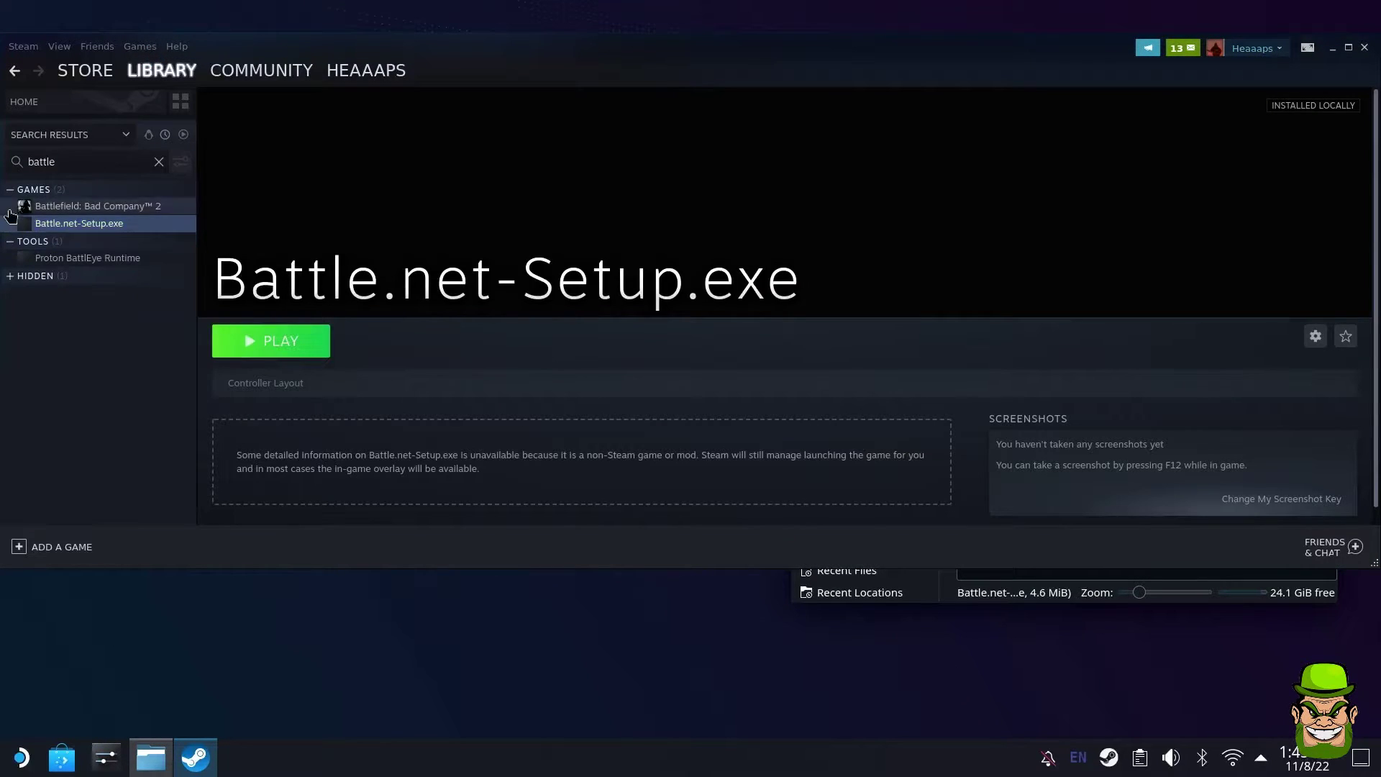
# Step: Remove the non-Steam game Battle.net-Setup.exe from the Steam library
pyautogui.rightClick(50, 225)
pyautogui.moveTo(119, 312)
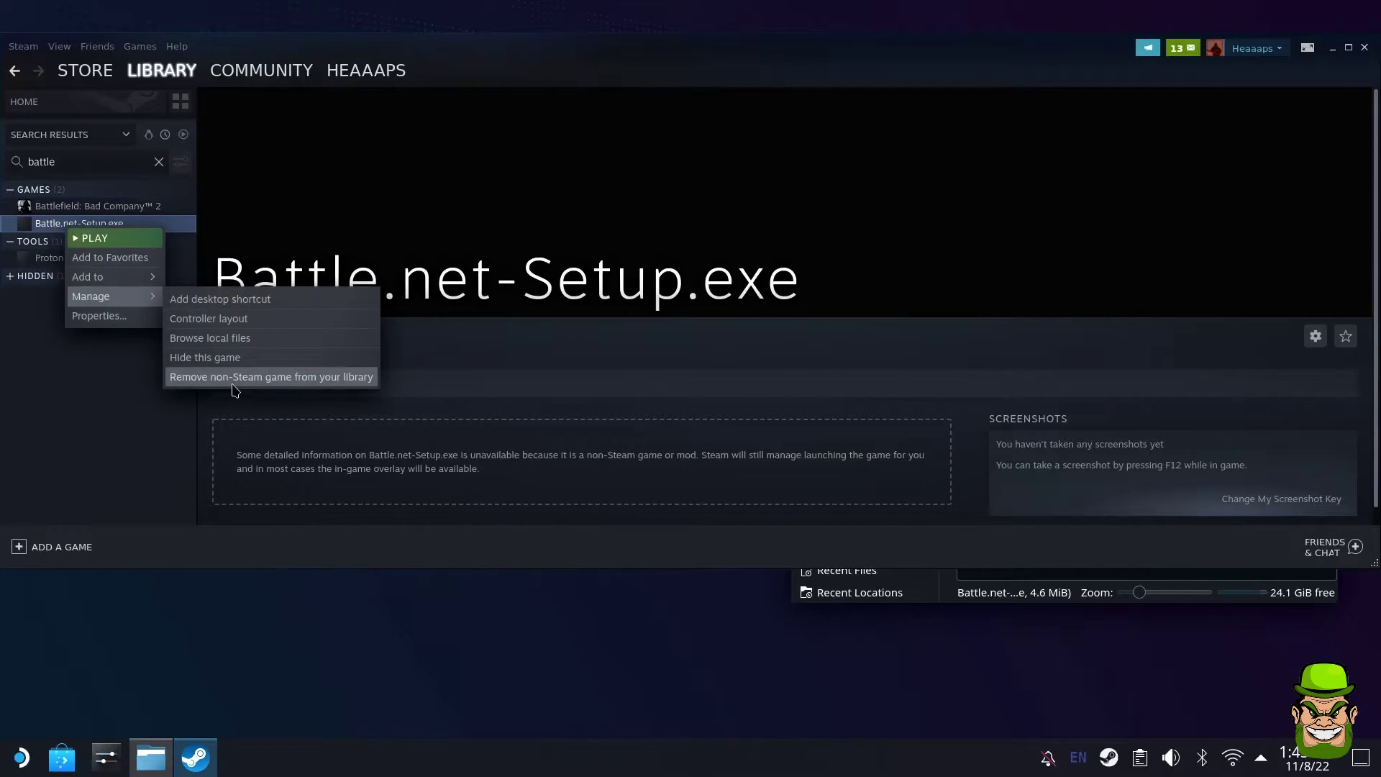
pyautogui.click(241, 380)
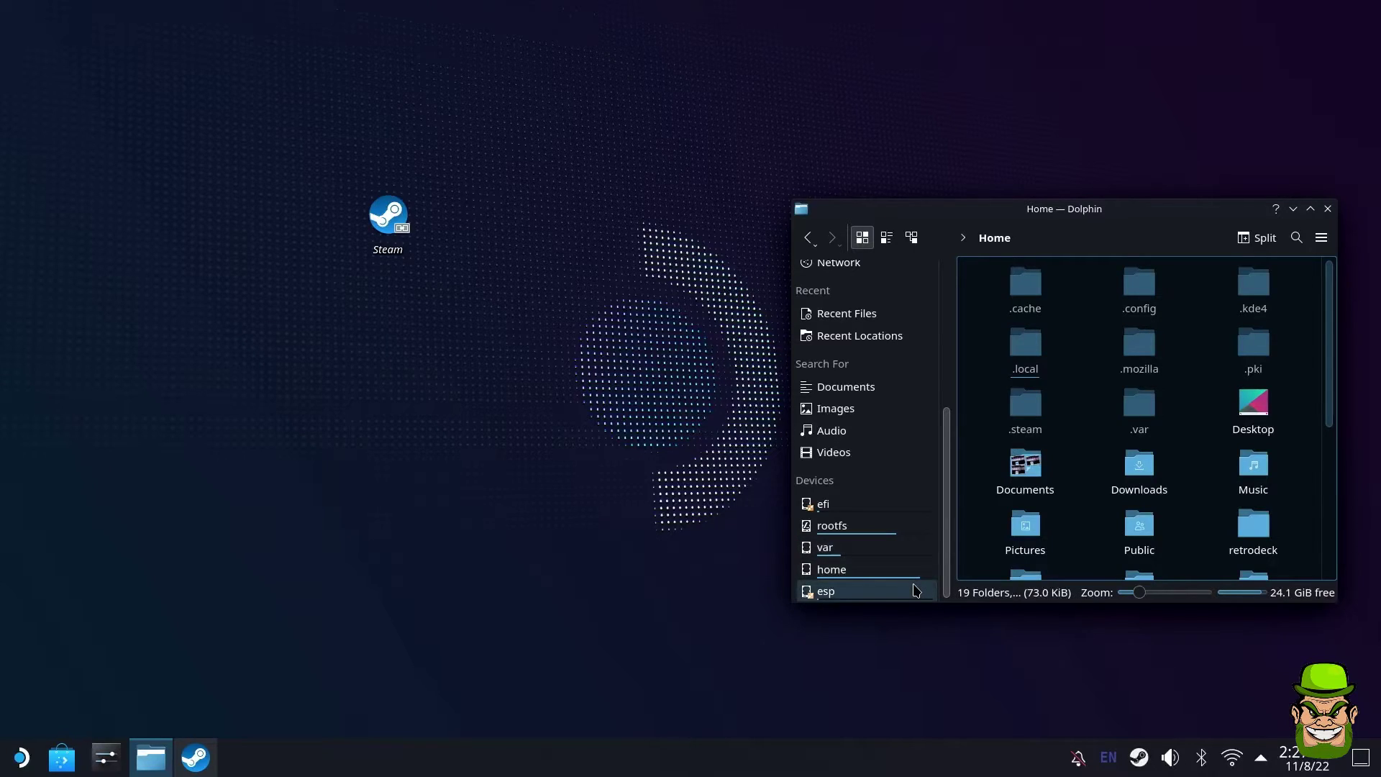
# Step: Turn the display of hidden files in the Home folder off and back on
pyautogui.click(1124, 247)
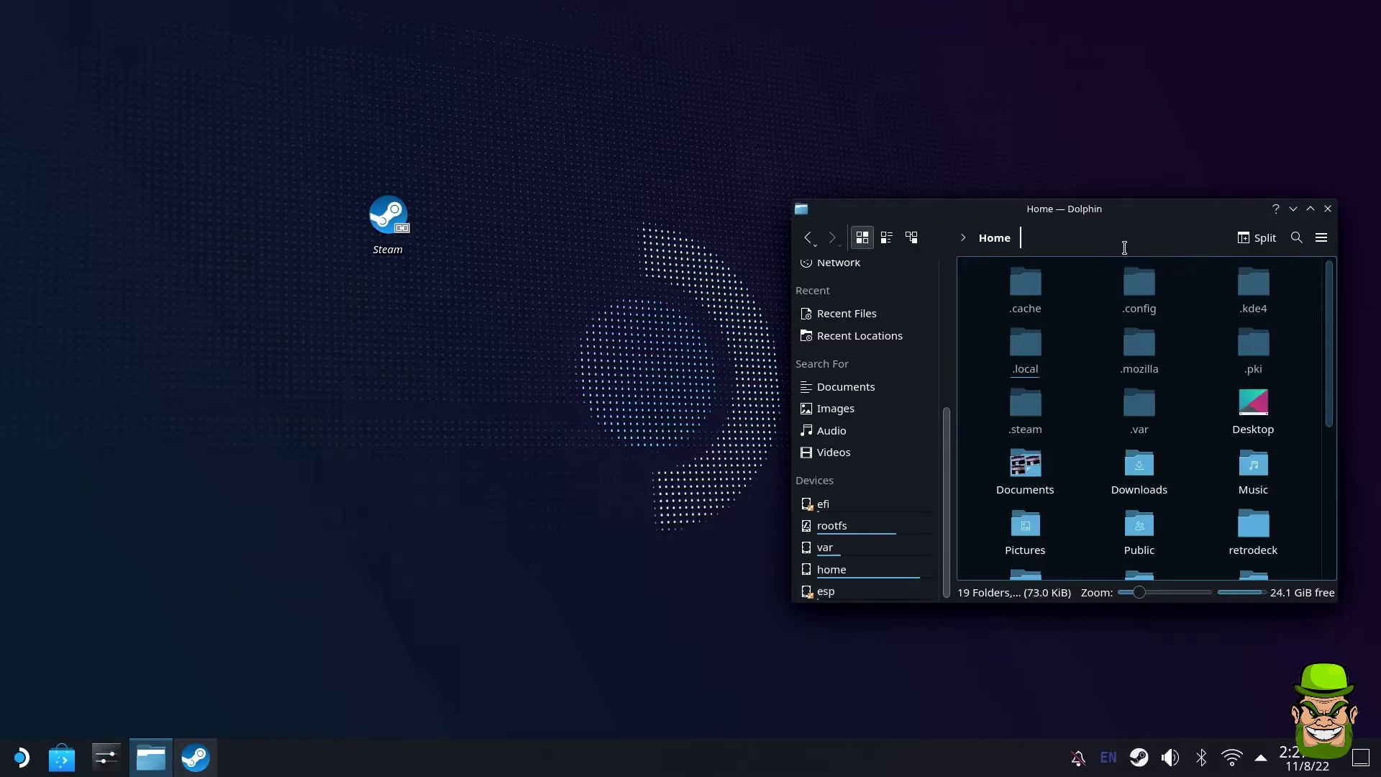
pyautogui.click(1322, 240)
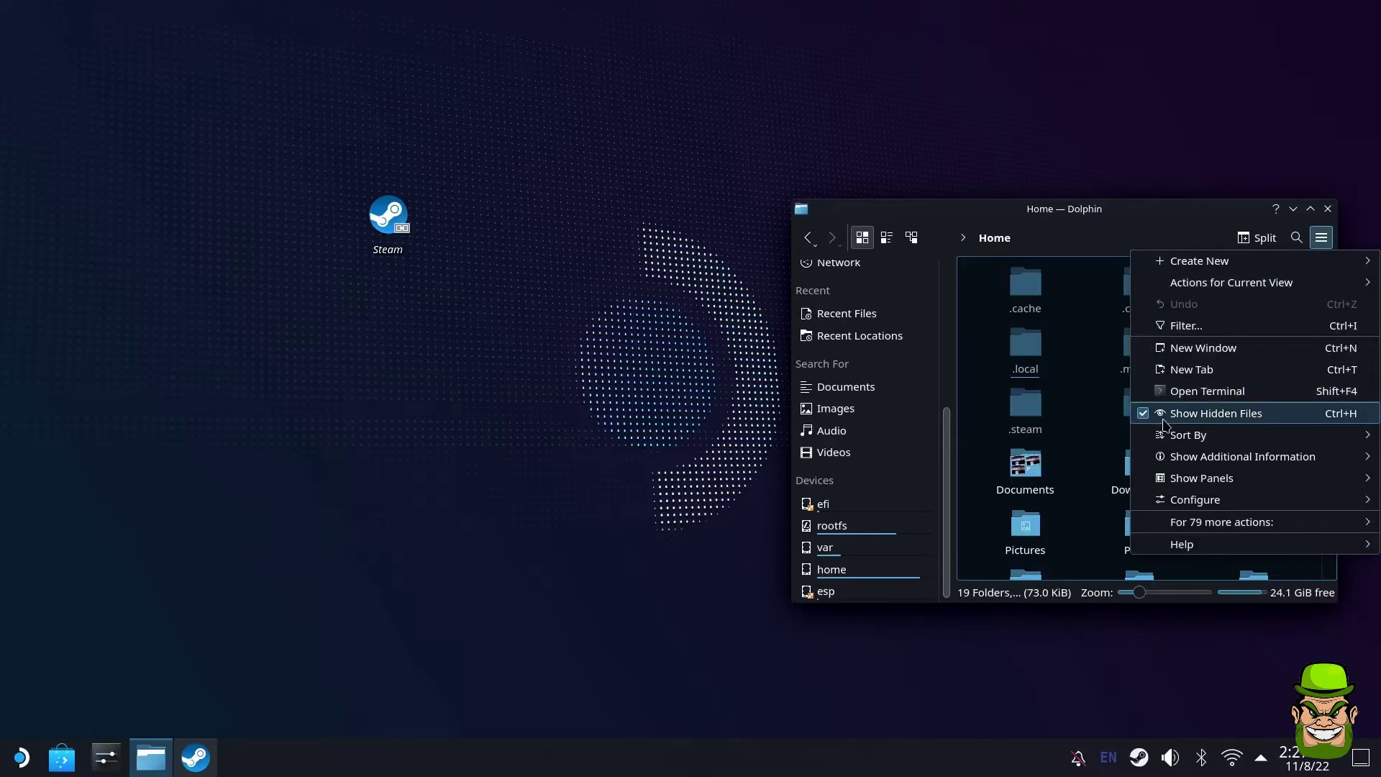
pyautogui.click(1144, 423)
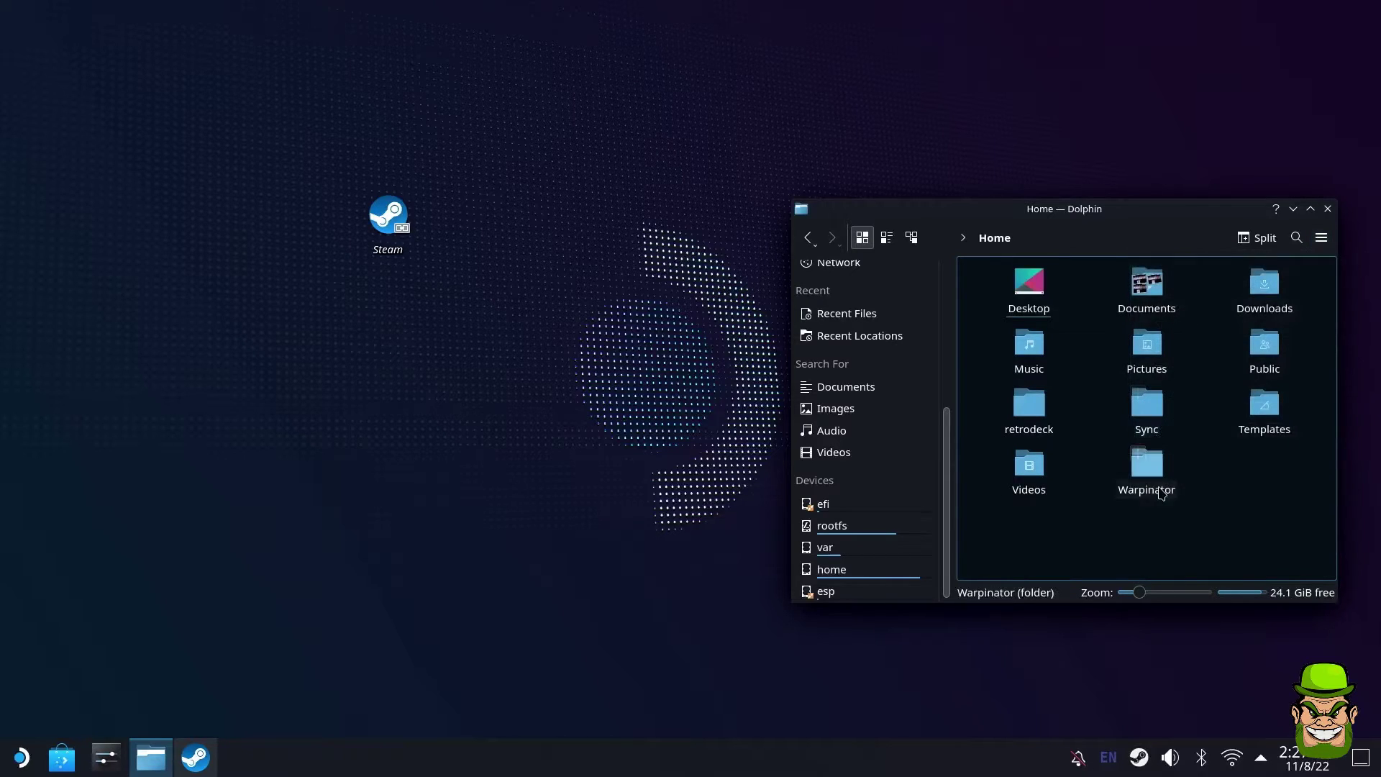
pyautogui.click(1322, 237)
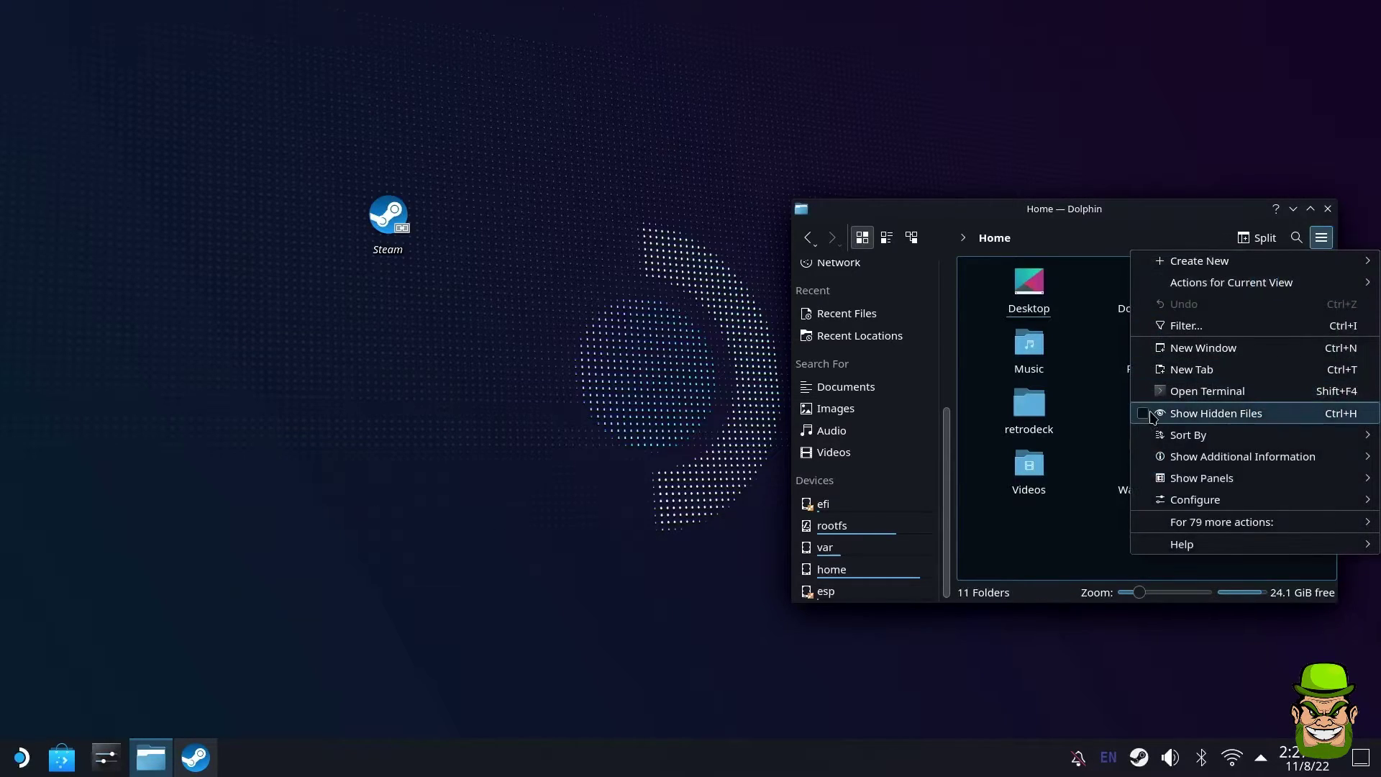
pyautogui.click(1187, 410)
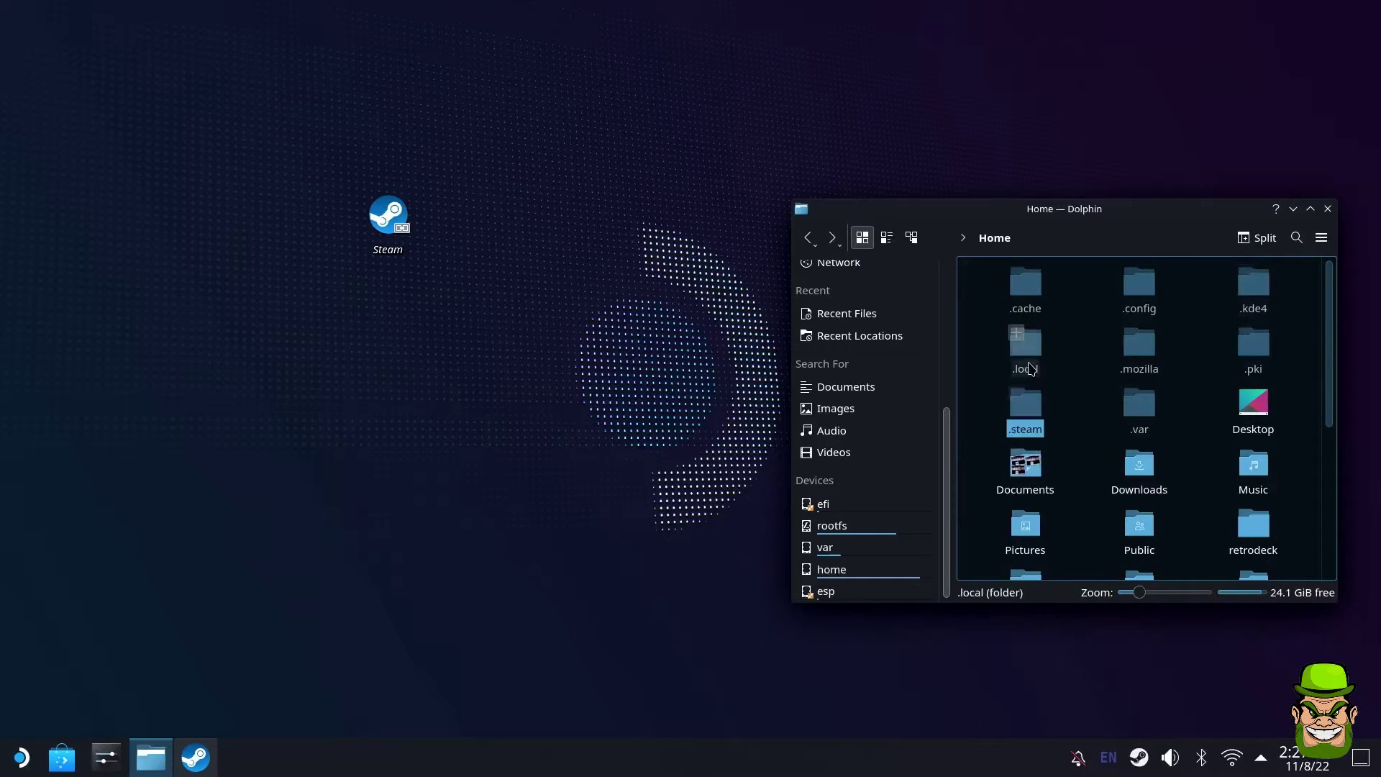
# Step: Open the folder .local/share/Steam/steamapps/compatdata from Home and go to the end of its folder list
pyautogui.click(1027, 359)
pyautogui.click(1005, 288)
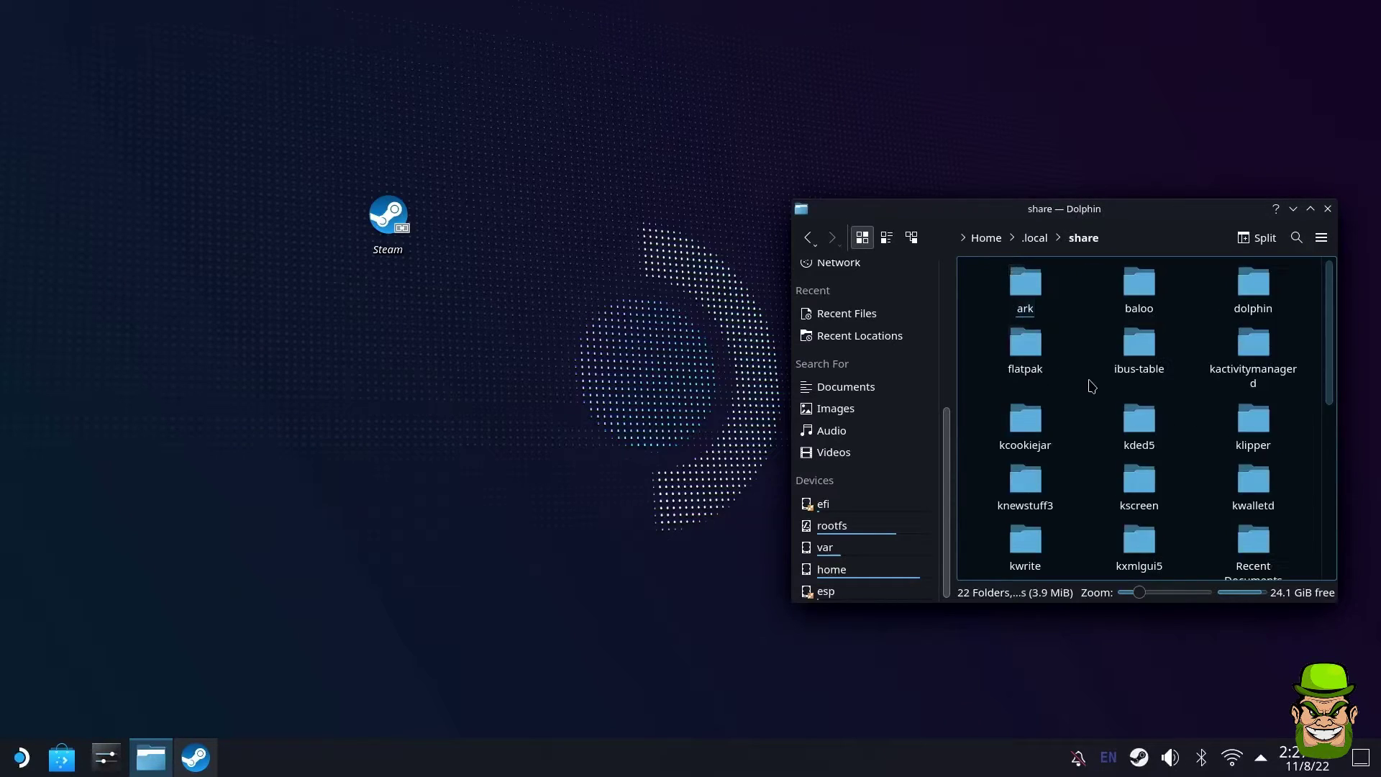
pyautogui.scroll(-5, 1088, 386)
pyautogui.click(1260, 338)
pyautogui.scroll(-6, 1259, 382)
pyautogui.click(1265, 395)
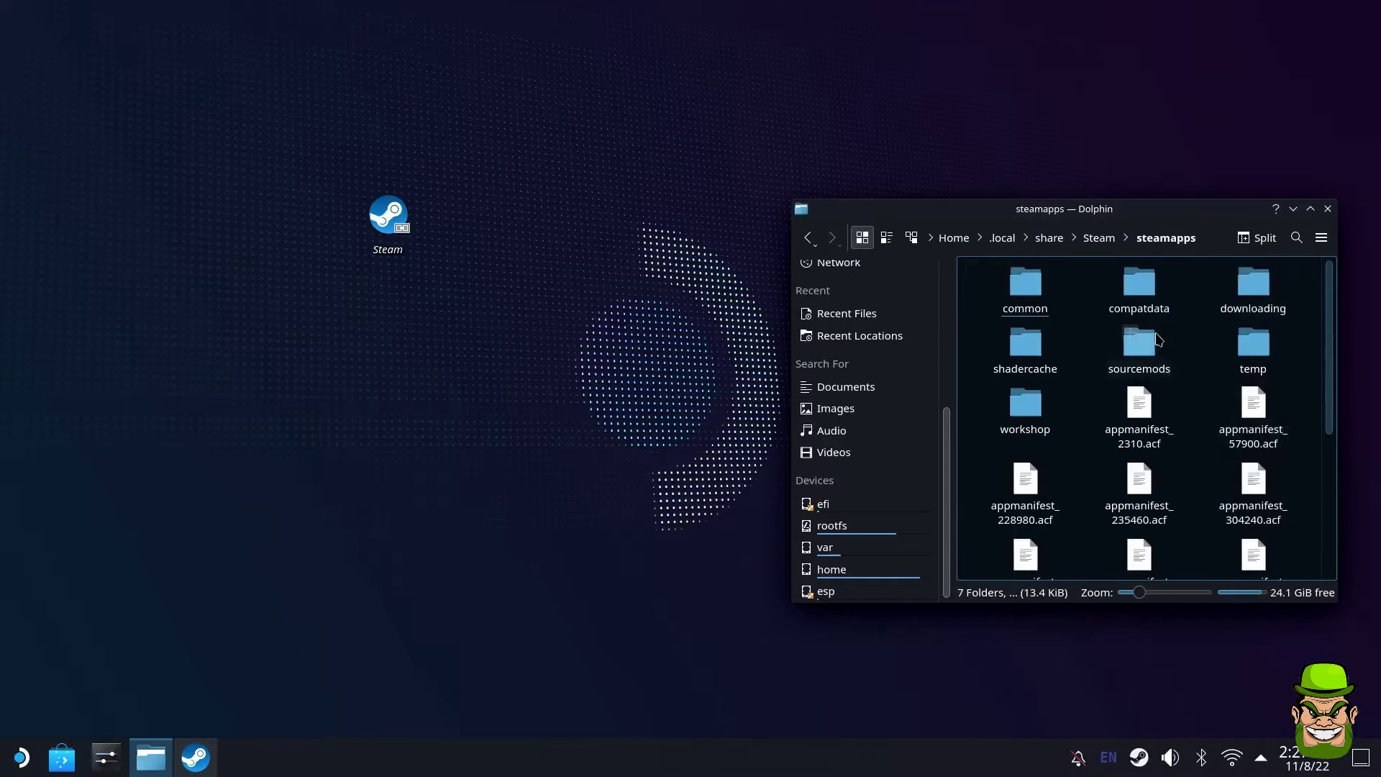
pyautogui.click(1139, 300)
pyautogui.press('End')
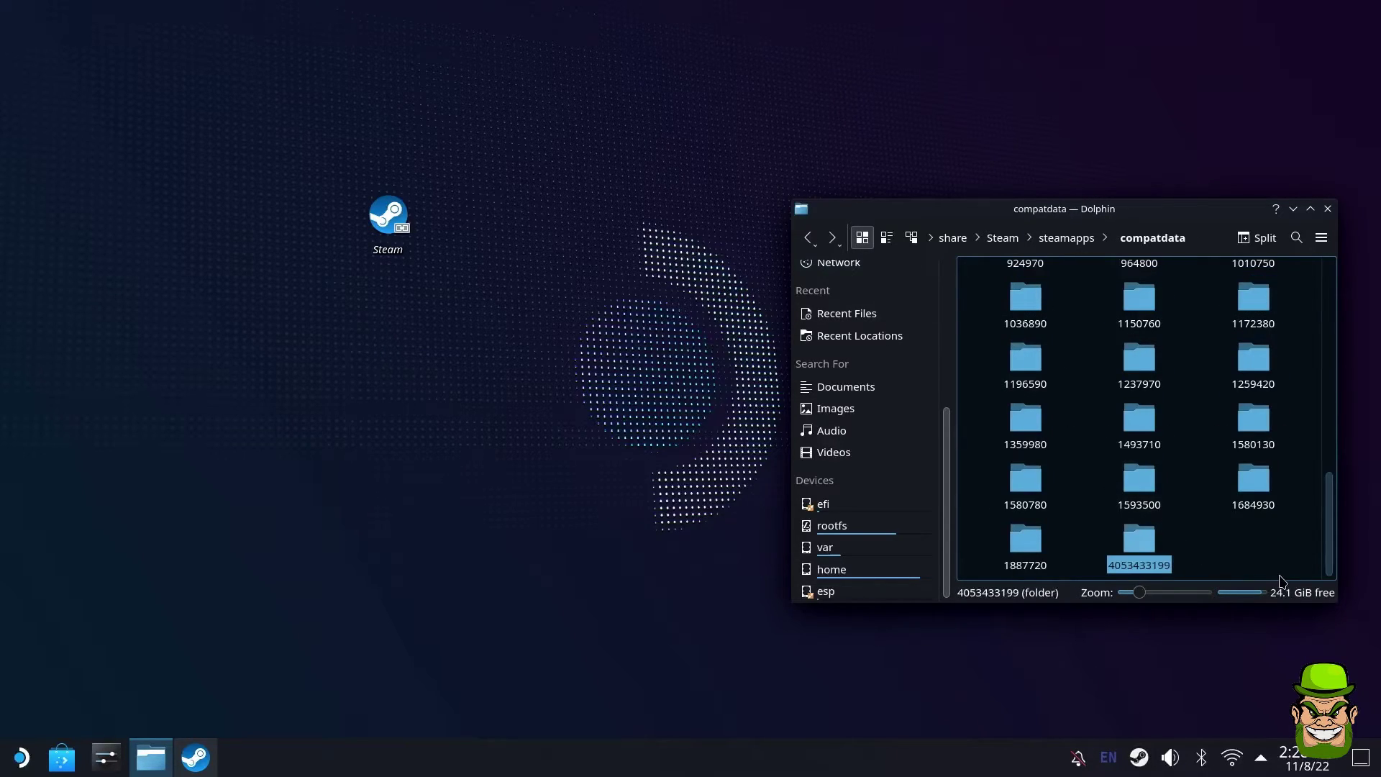
pyautogui.click(1263, 566)
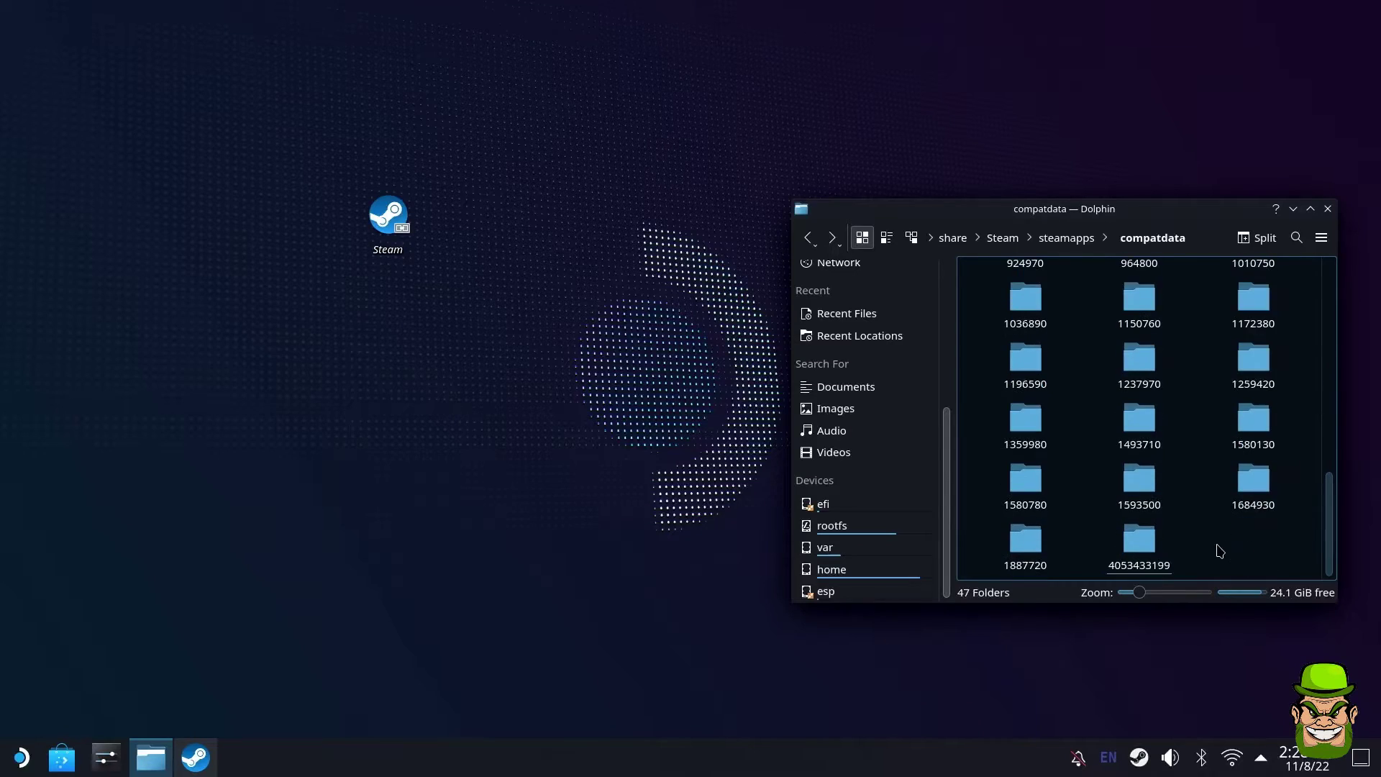
pyautogui.click(1141, 545)
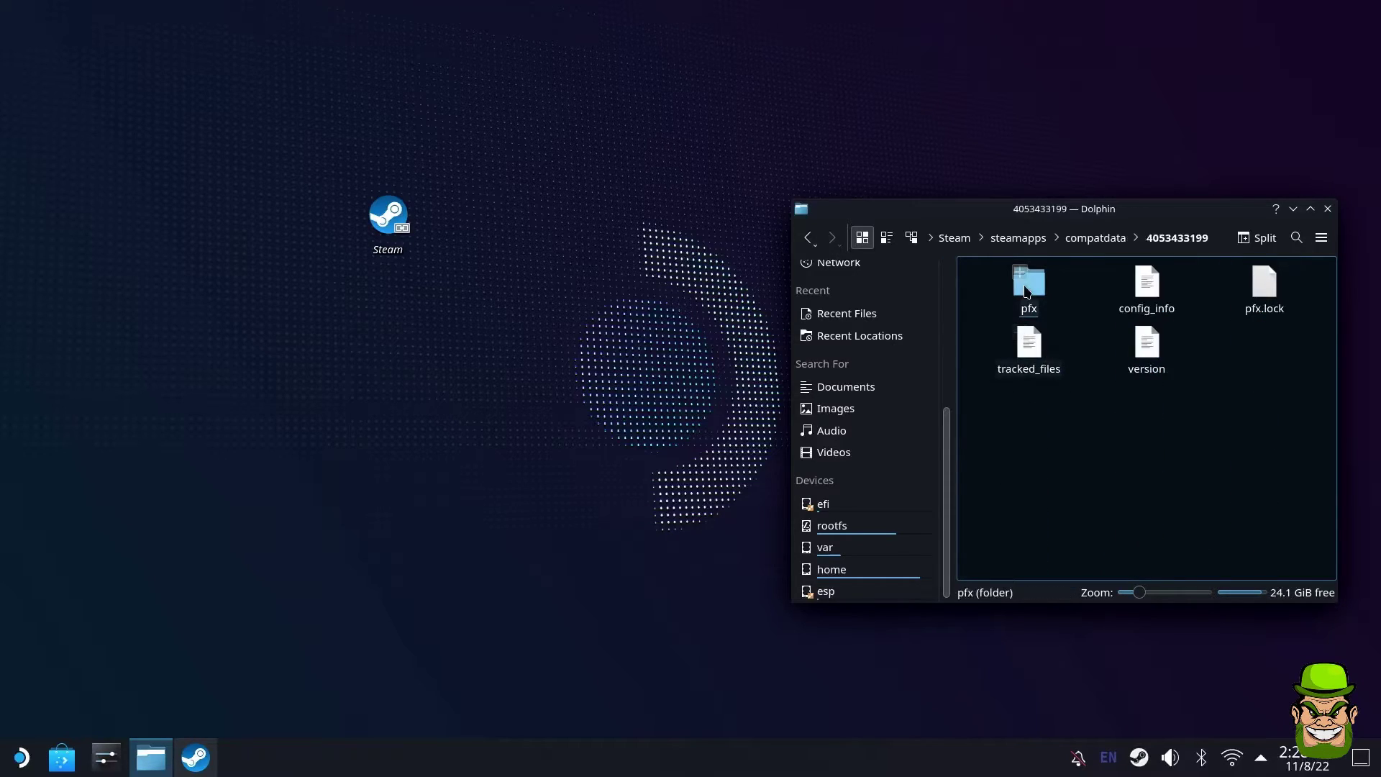
pyautogui.click(1032, 309)
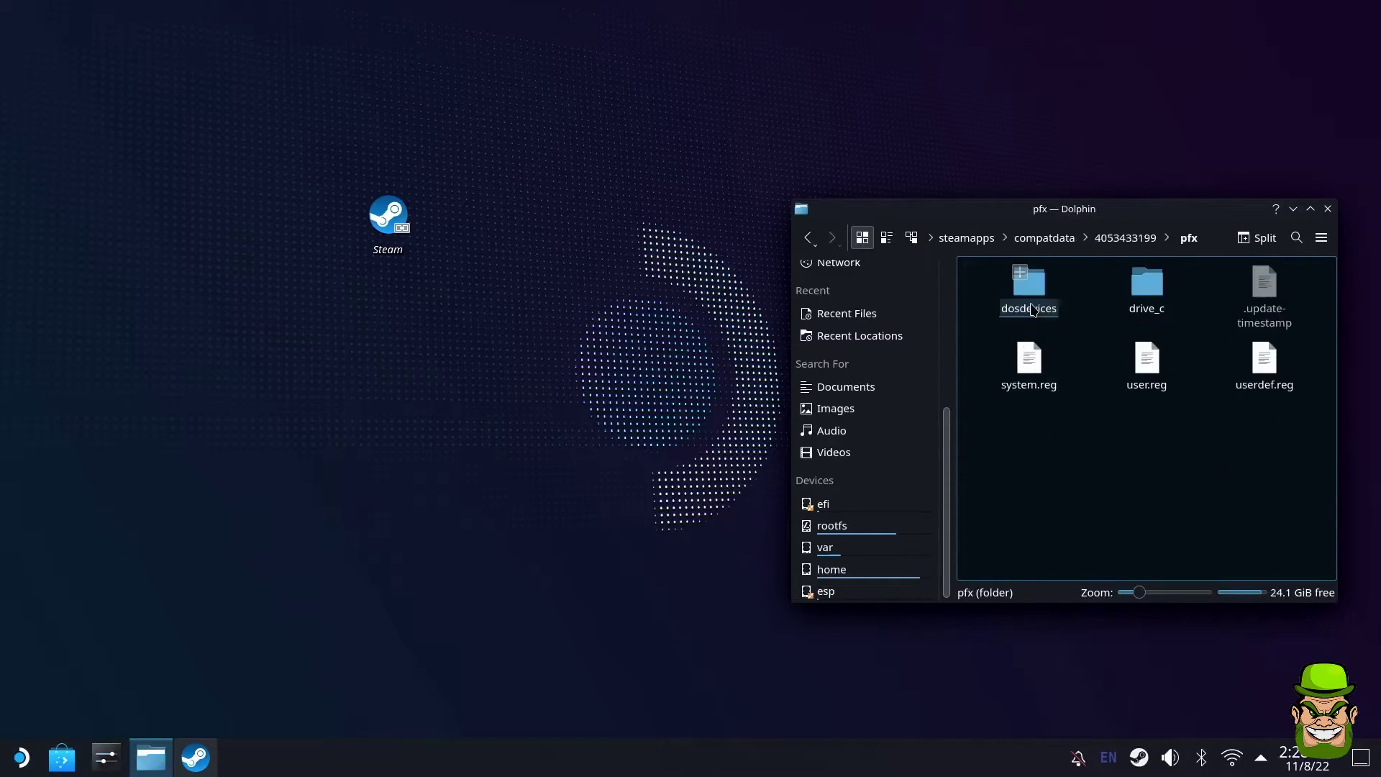
pyautogui.click(1158, 311)
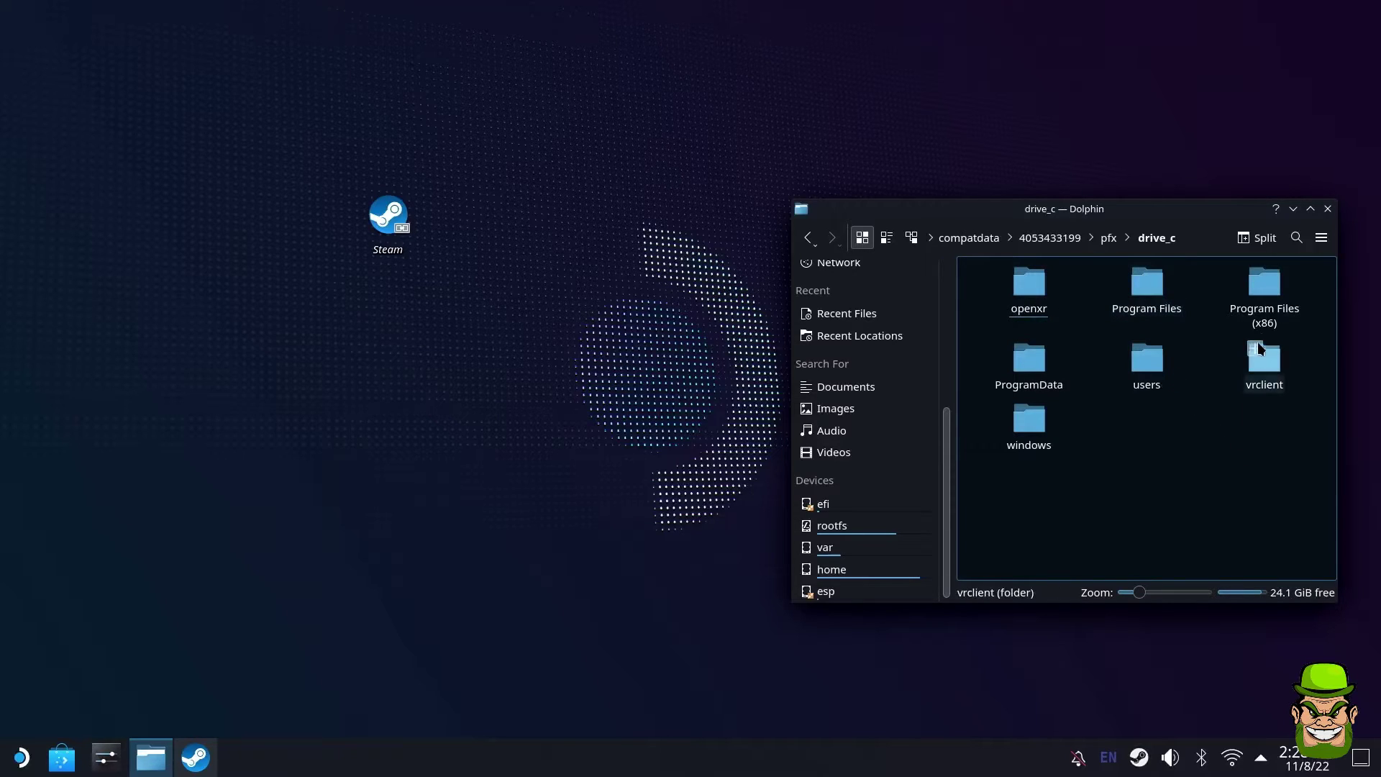
pyautogui.click(1270, 324)
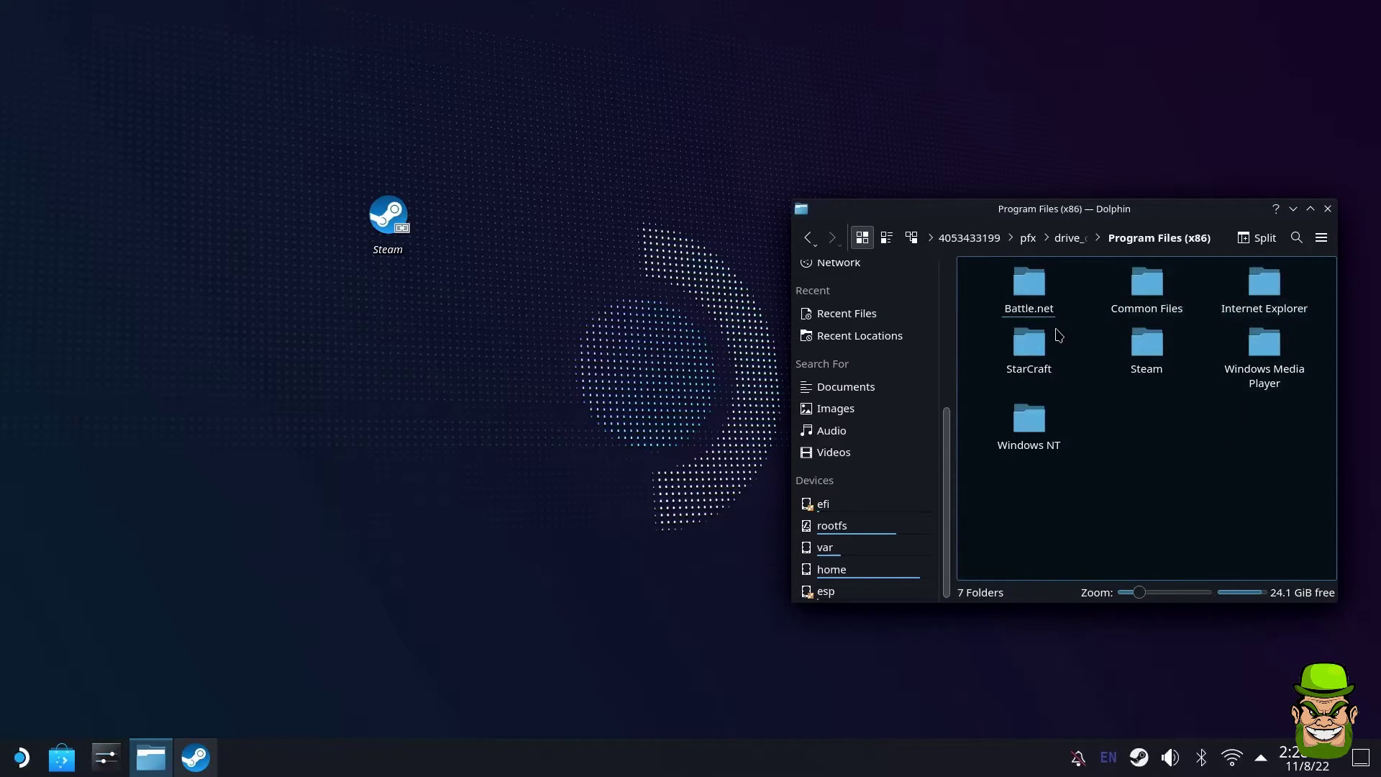
pyautogui.click(1032, 315)
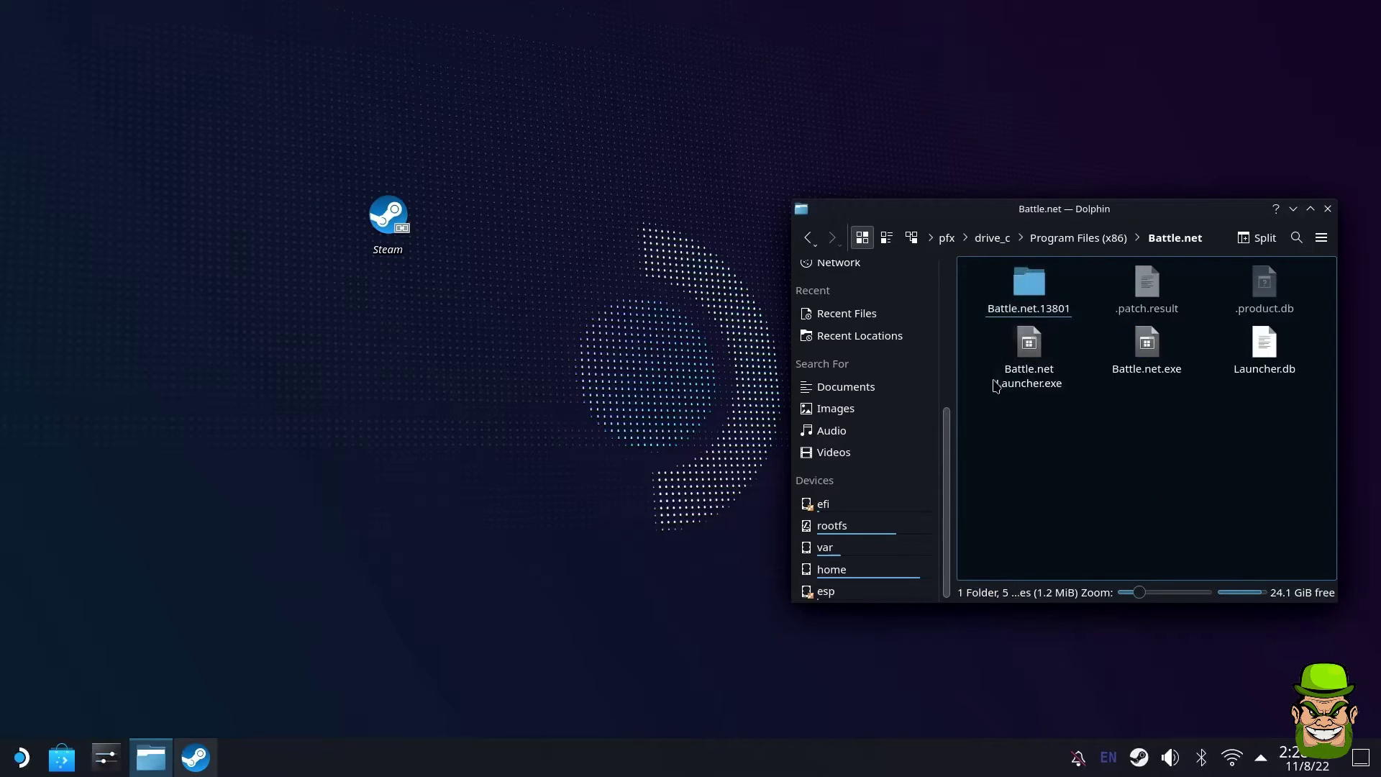
# Step: Copy the location of Battle.net.exe to the clipboard
pyautogui.click(1144, 362)
pyautogui.rightClick(1144, 362)
pyautogui.click(1165, 431)
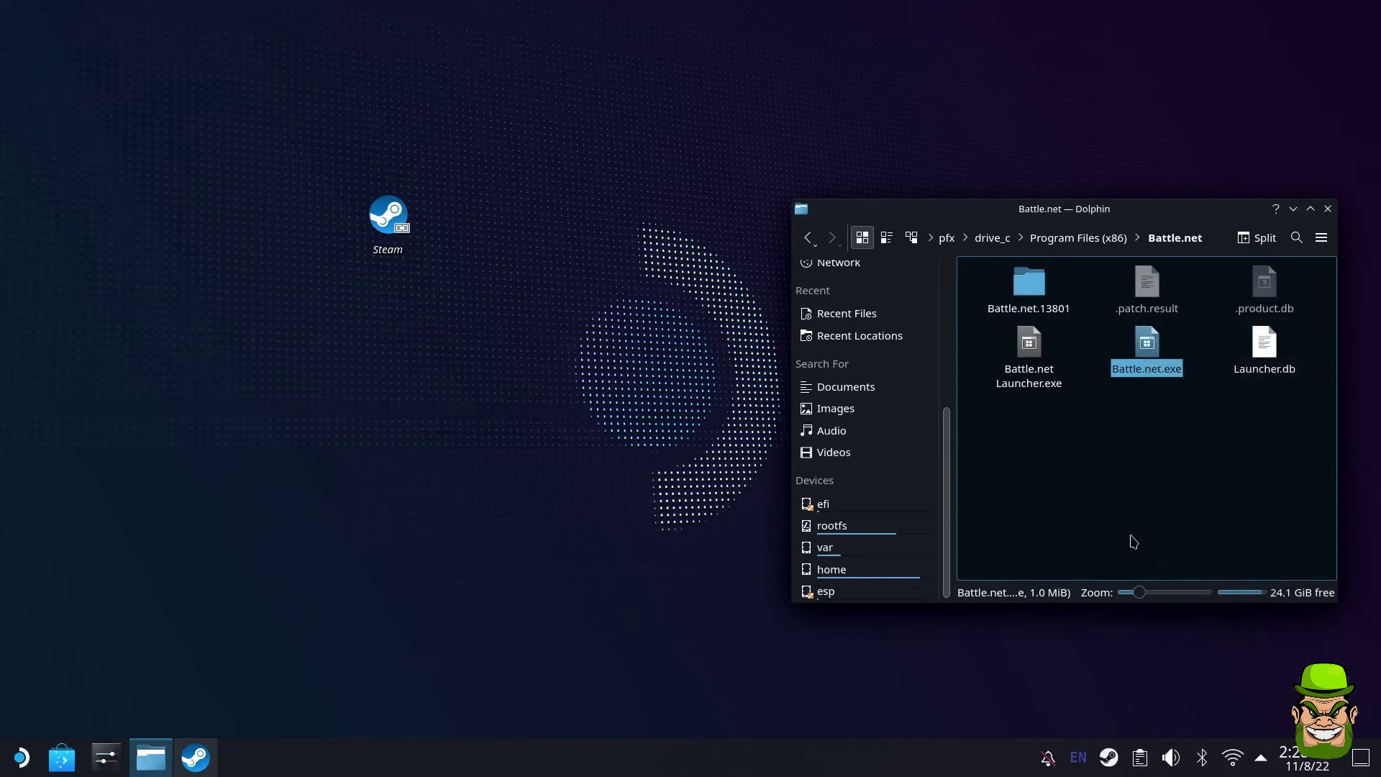
# Step: Switch to Steam, start adding a non-Steam game to the library and browse for its program file
pyautogui.click(195, 757)
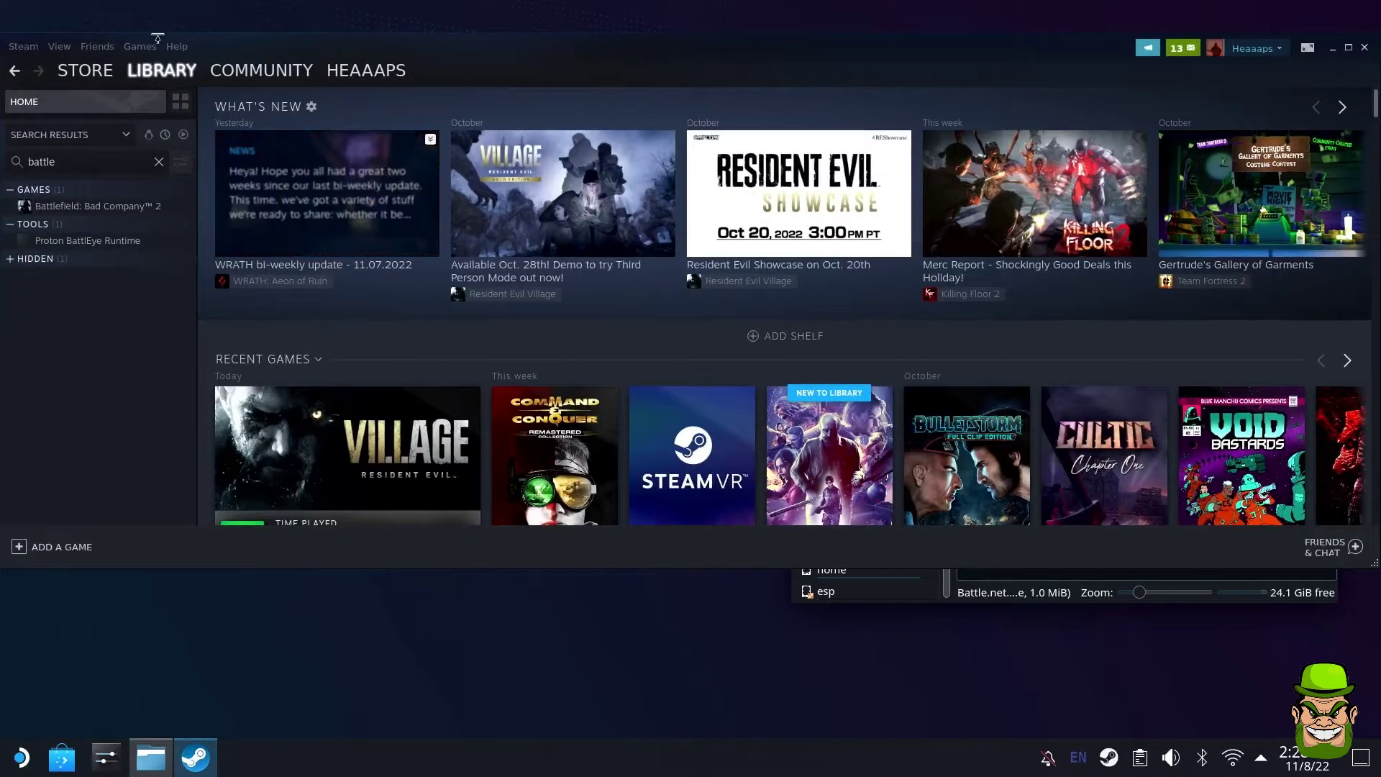
pyautogui.click(141, 47)
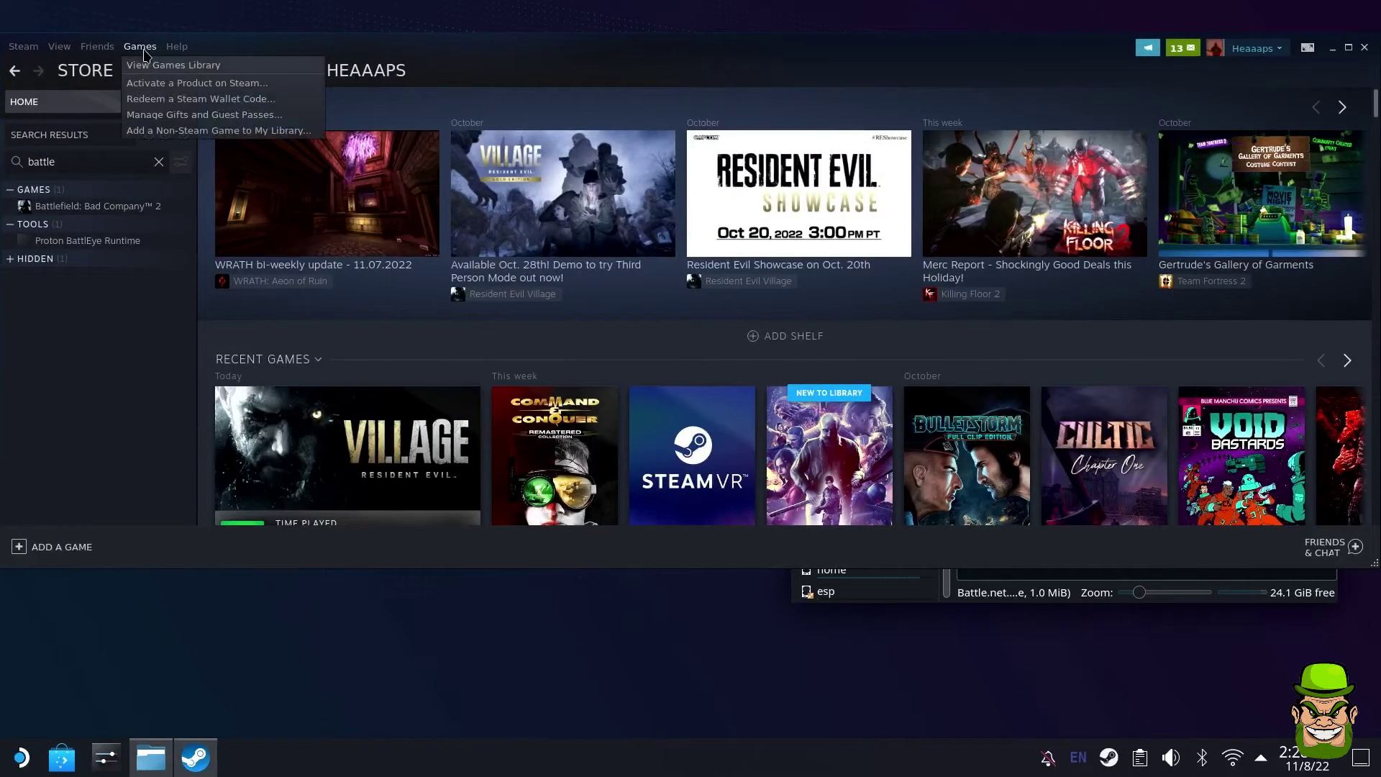
pyautogui.click(176, 131)
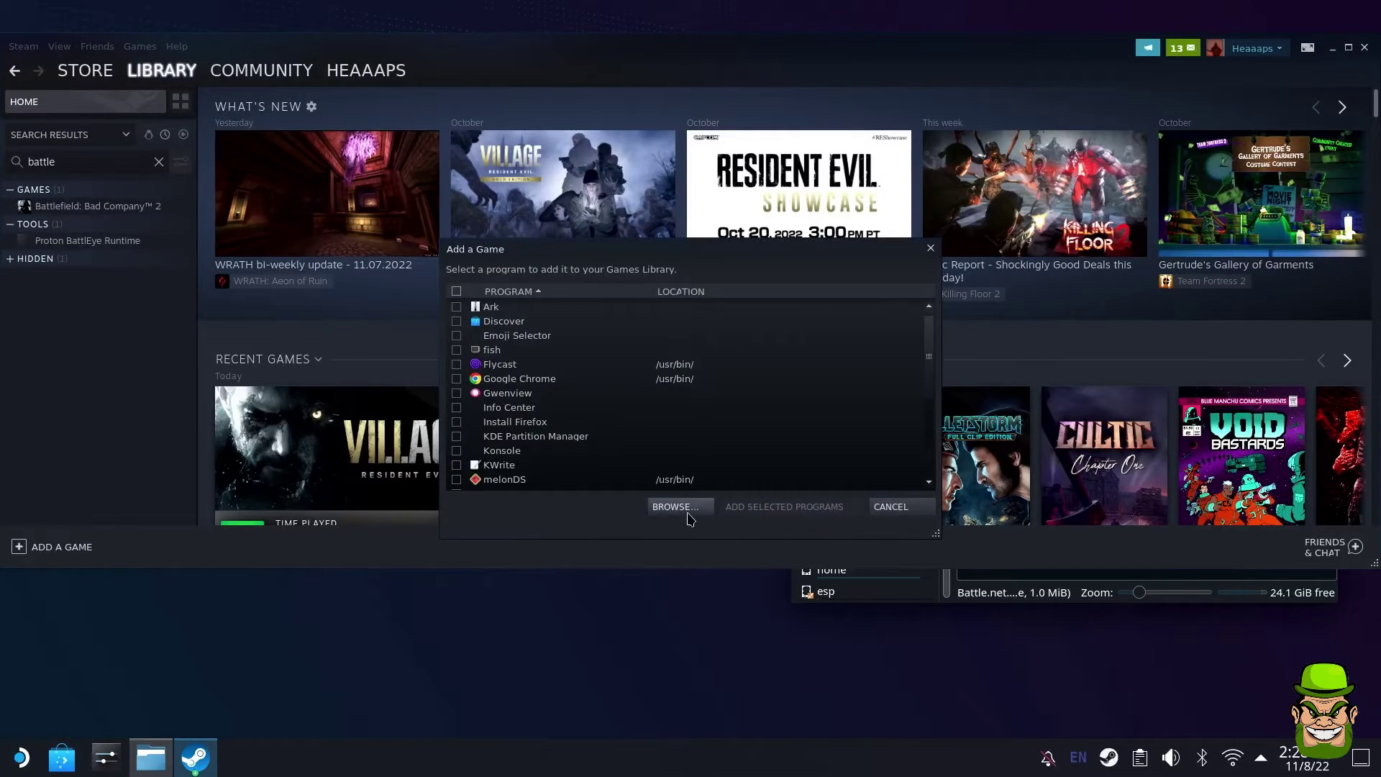
pyautogui.click(683, 511)
pyautogui.click(618, 293)
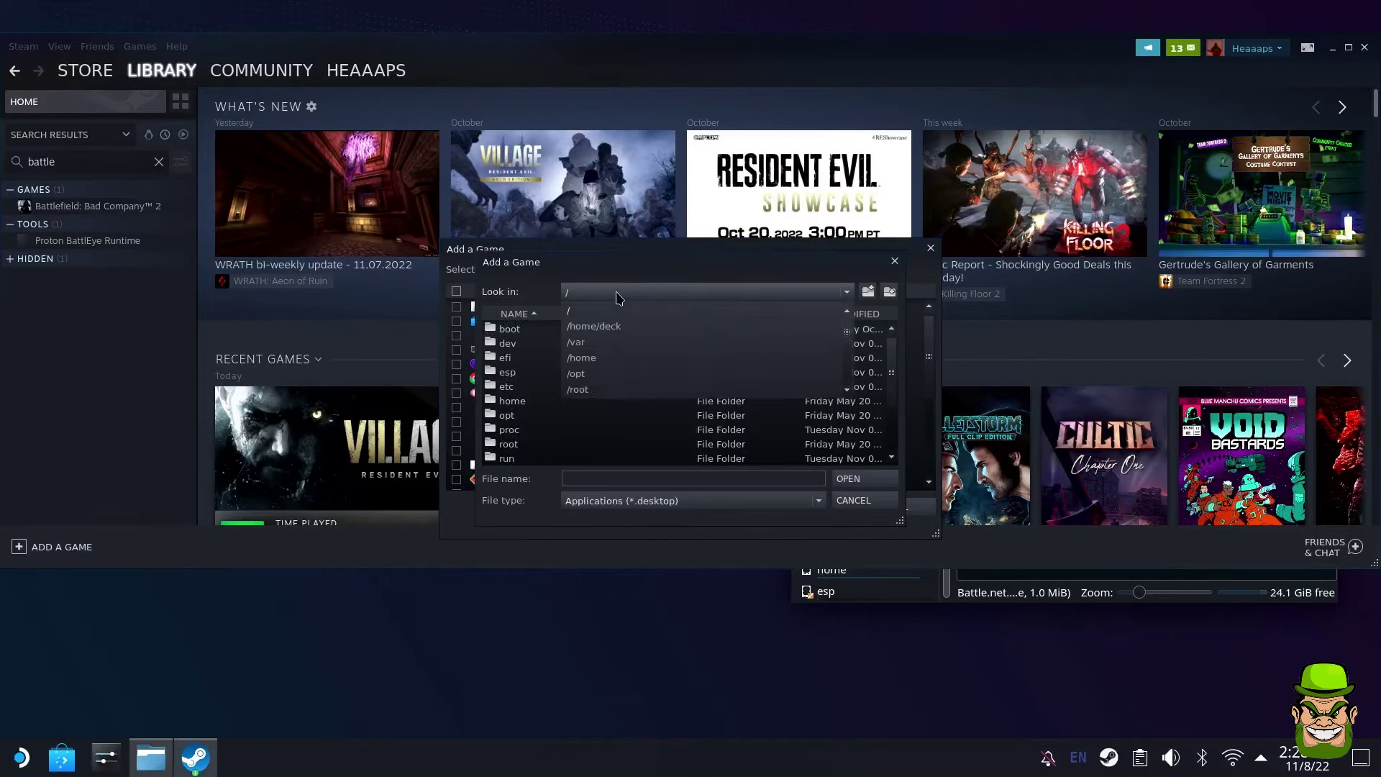
# Step: Paste the copied path of Battle.net.exe as the file name, open it and add the program to the Steam library
pyautogui.click(585, 476)
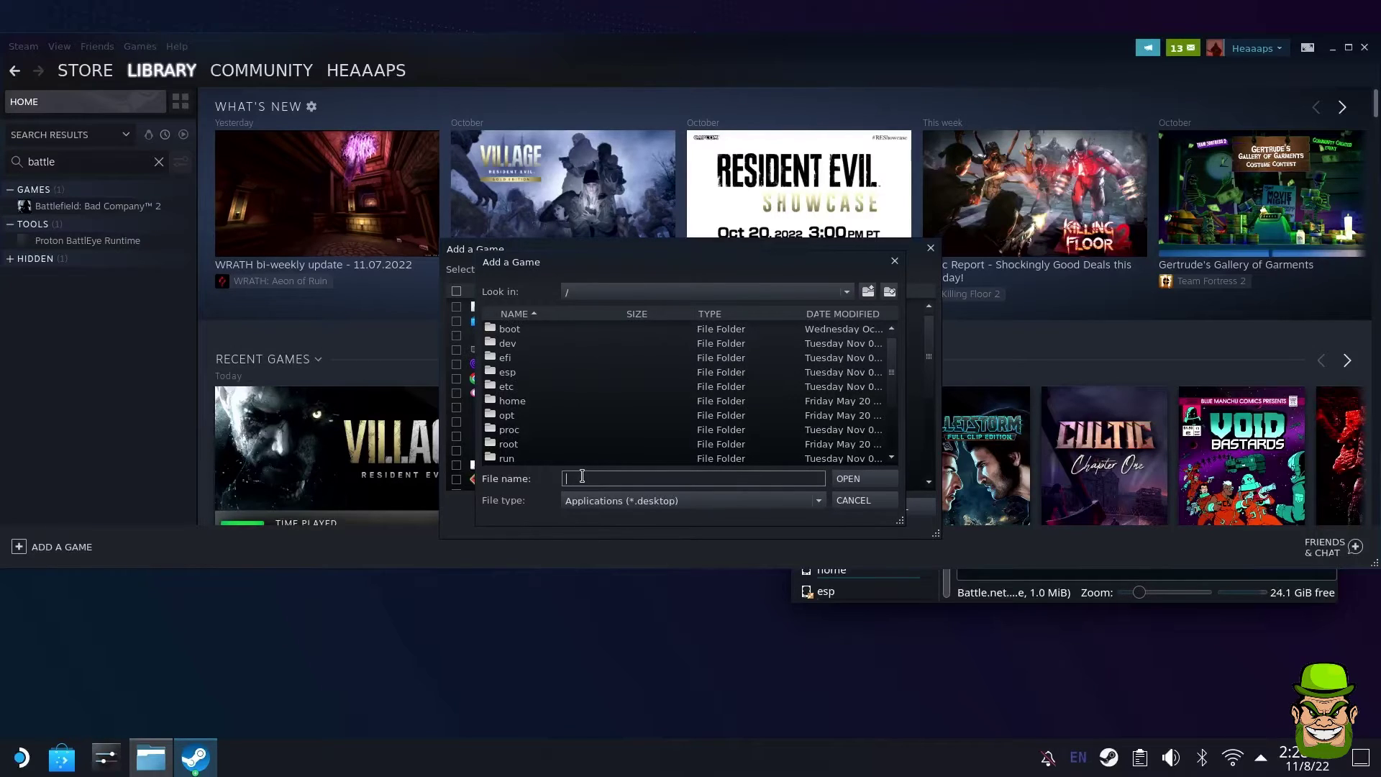
pyautogui.hotkey('ctrl', 'v')
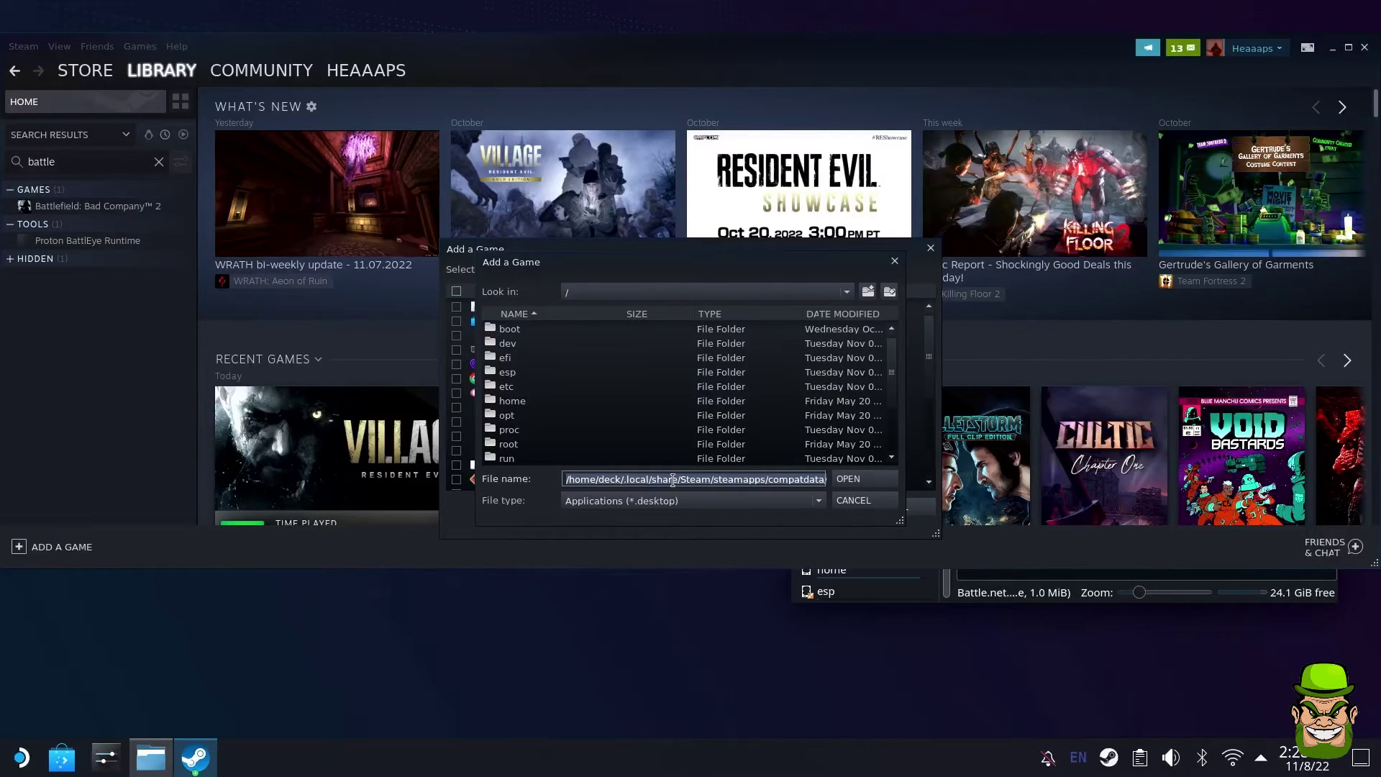
pyautogui.click(676, 480)
pyautogui.click(848, 479)
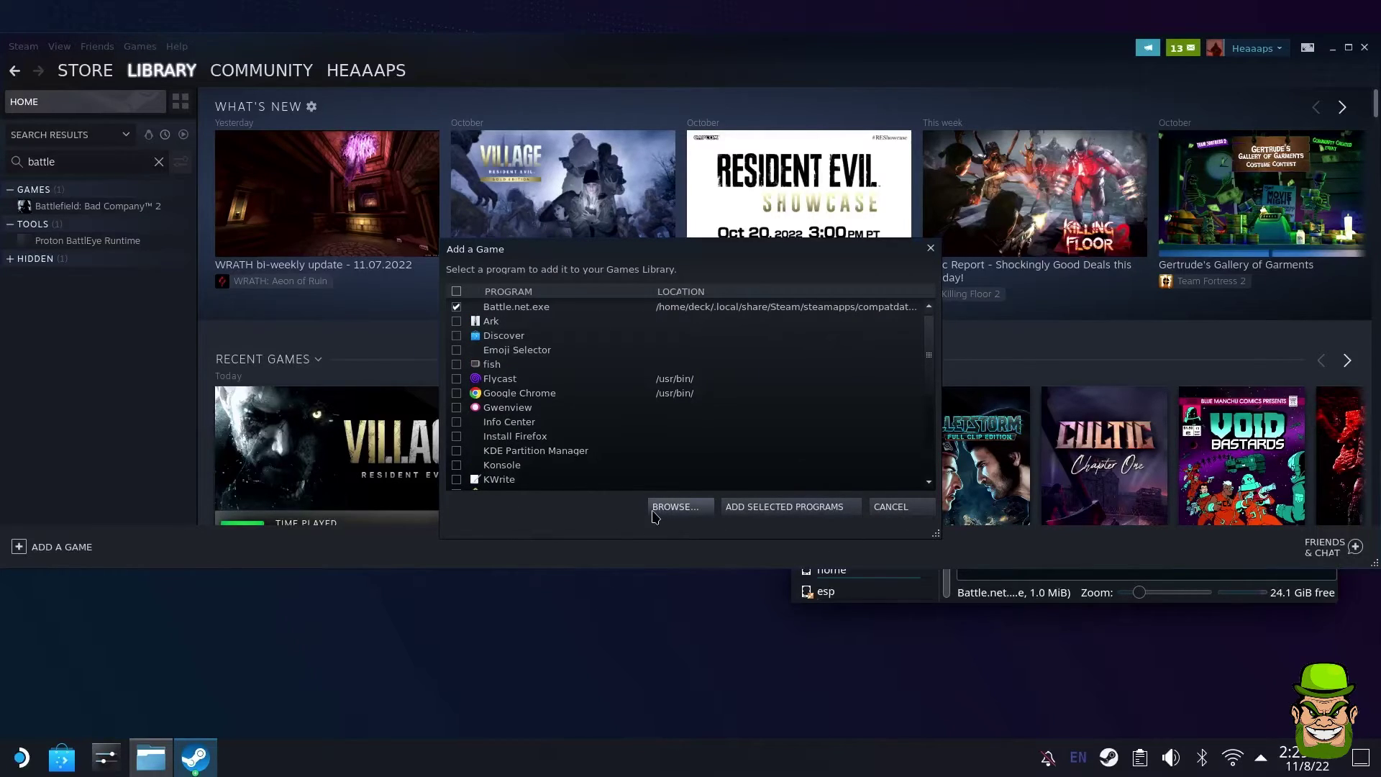
pyautogui.click(783, 507)
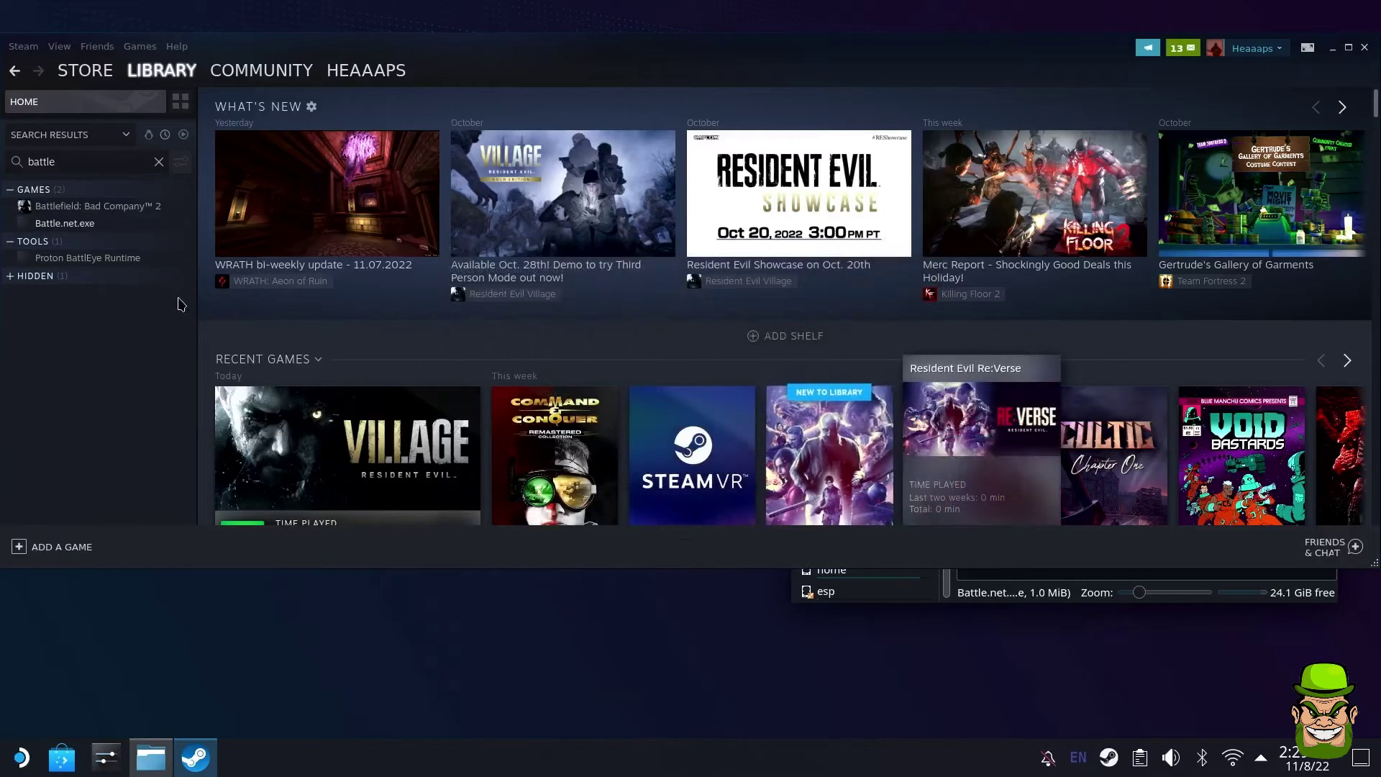
# Step: Force Proton Experimental as the compatibility tool for Battle.net.exe in its Steam properties
pyautogui.click(62, 224)
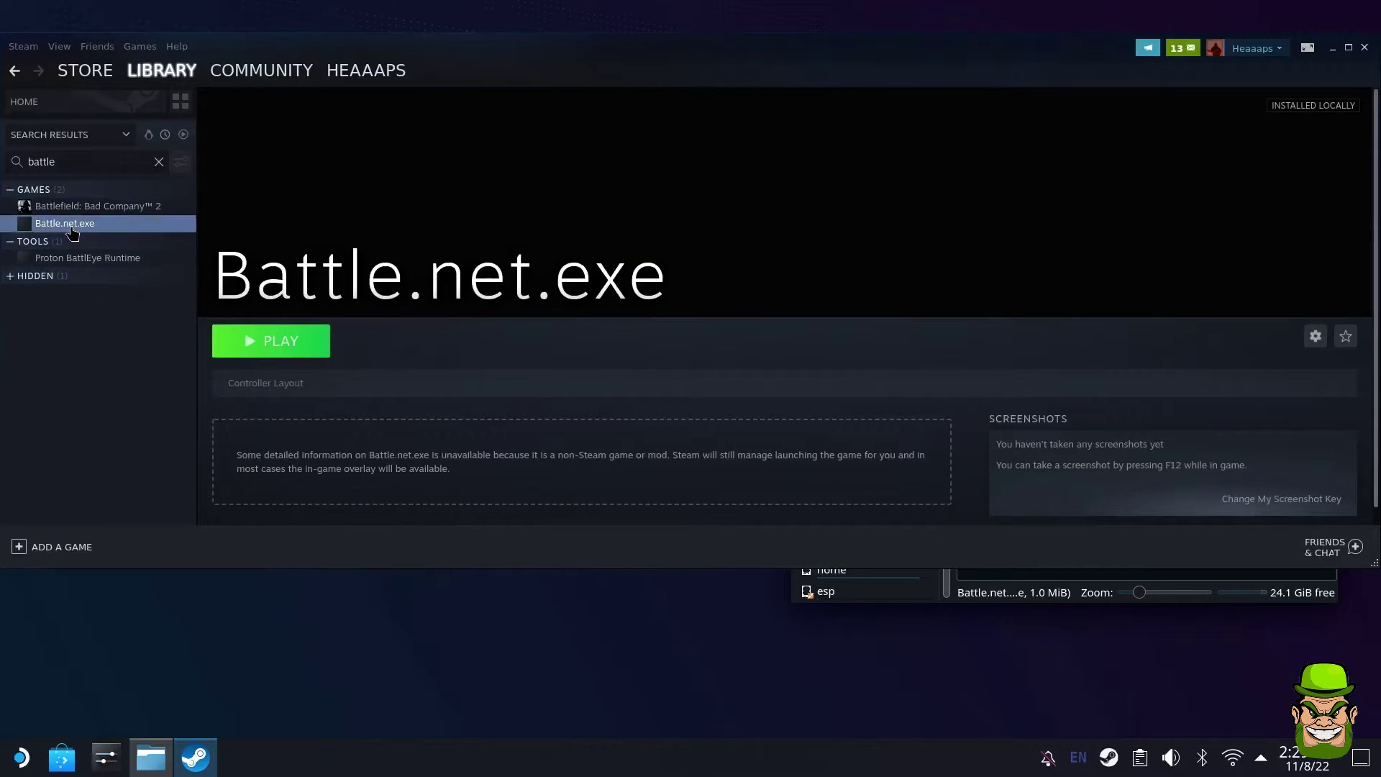
pyautogui.rightClick(72, 228)
pyautogui.click(122, 338)
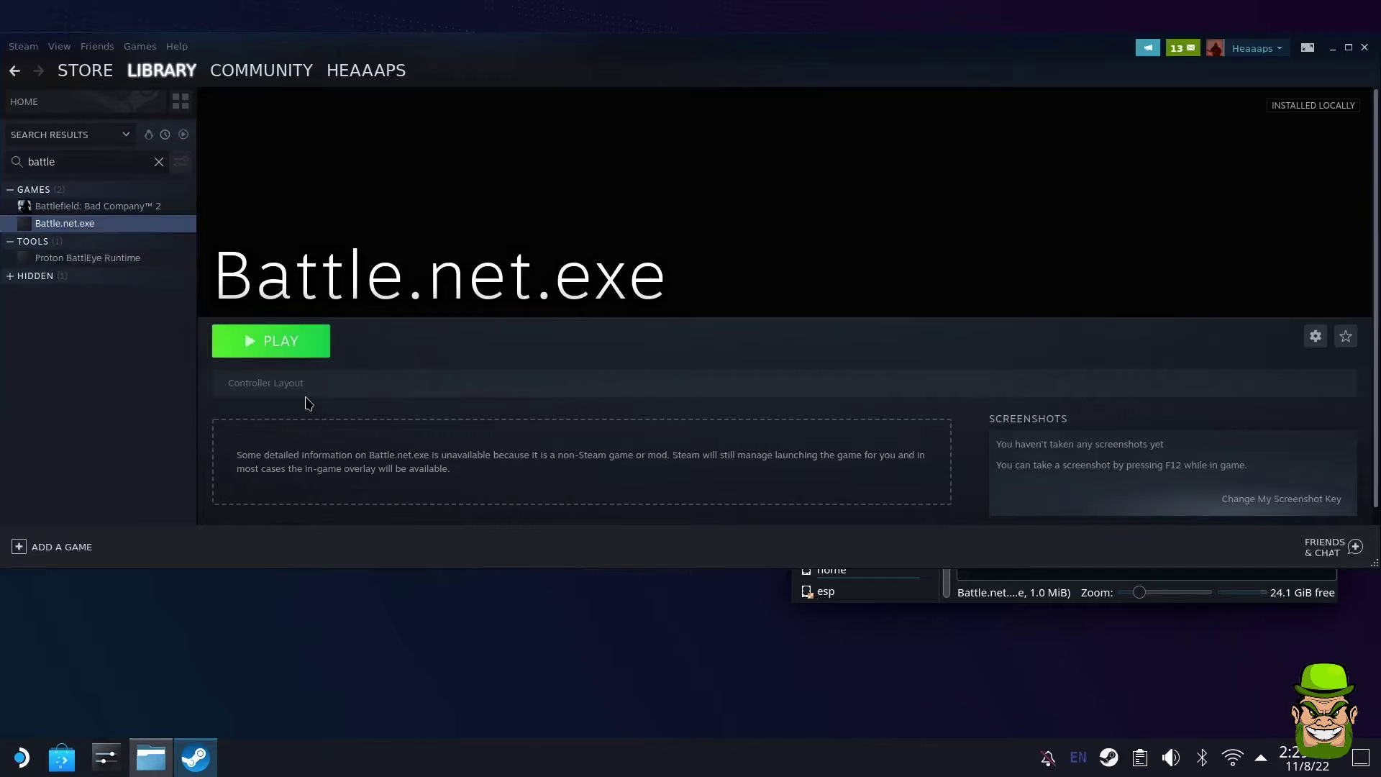
pyautogui.click(440, 259)
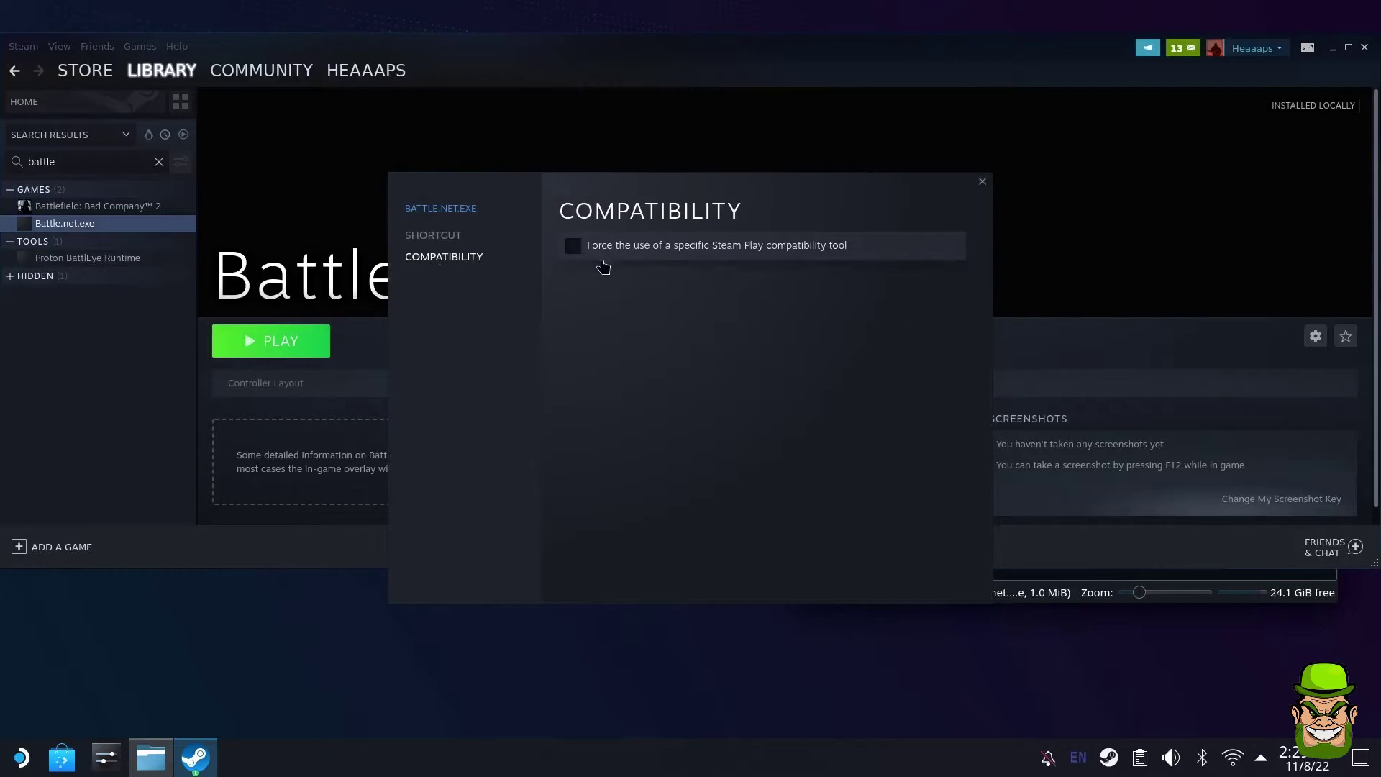
pyautogui.click(573, 247)
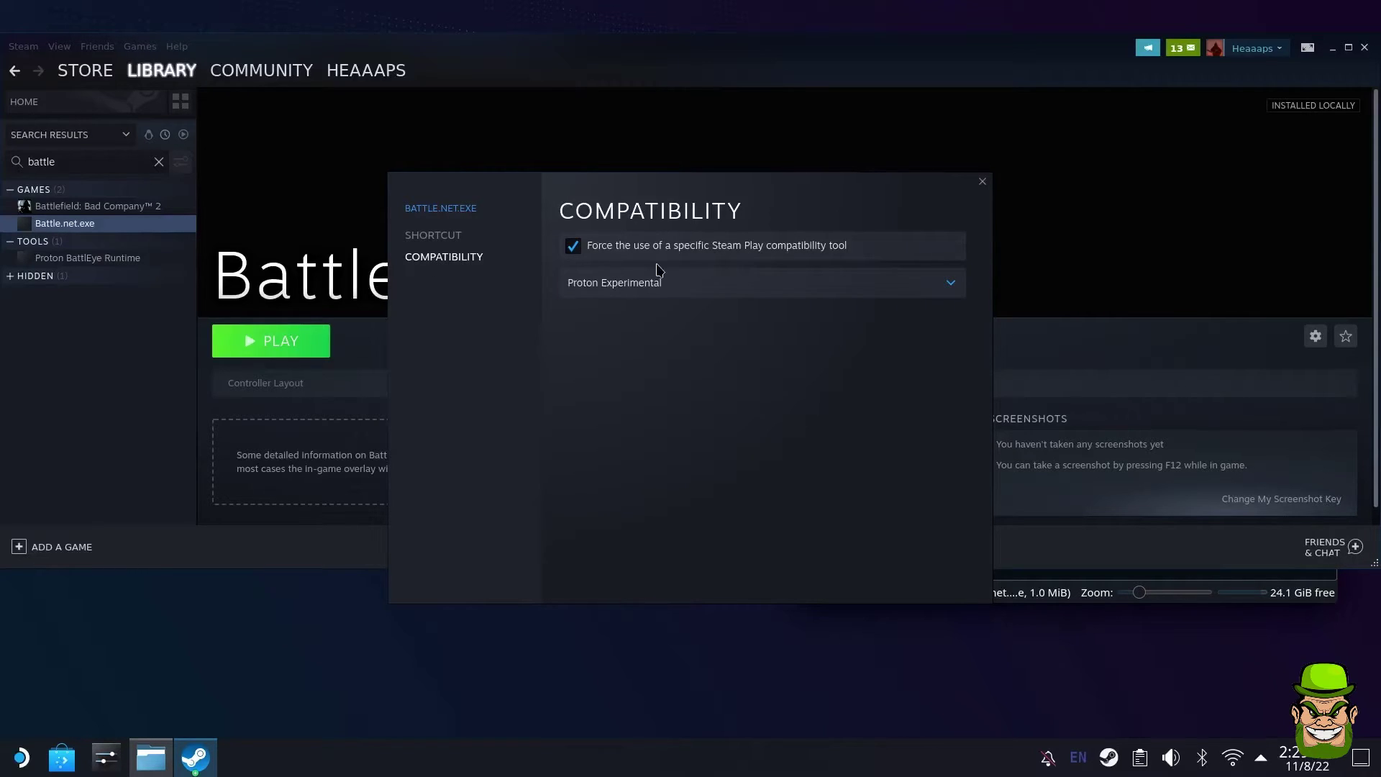
pyautogui.click(573, 247)
pyautogui.click(573, 246)
pyautogui.click(984, 184)
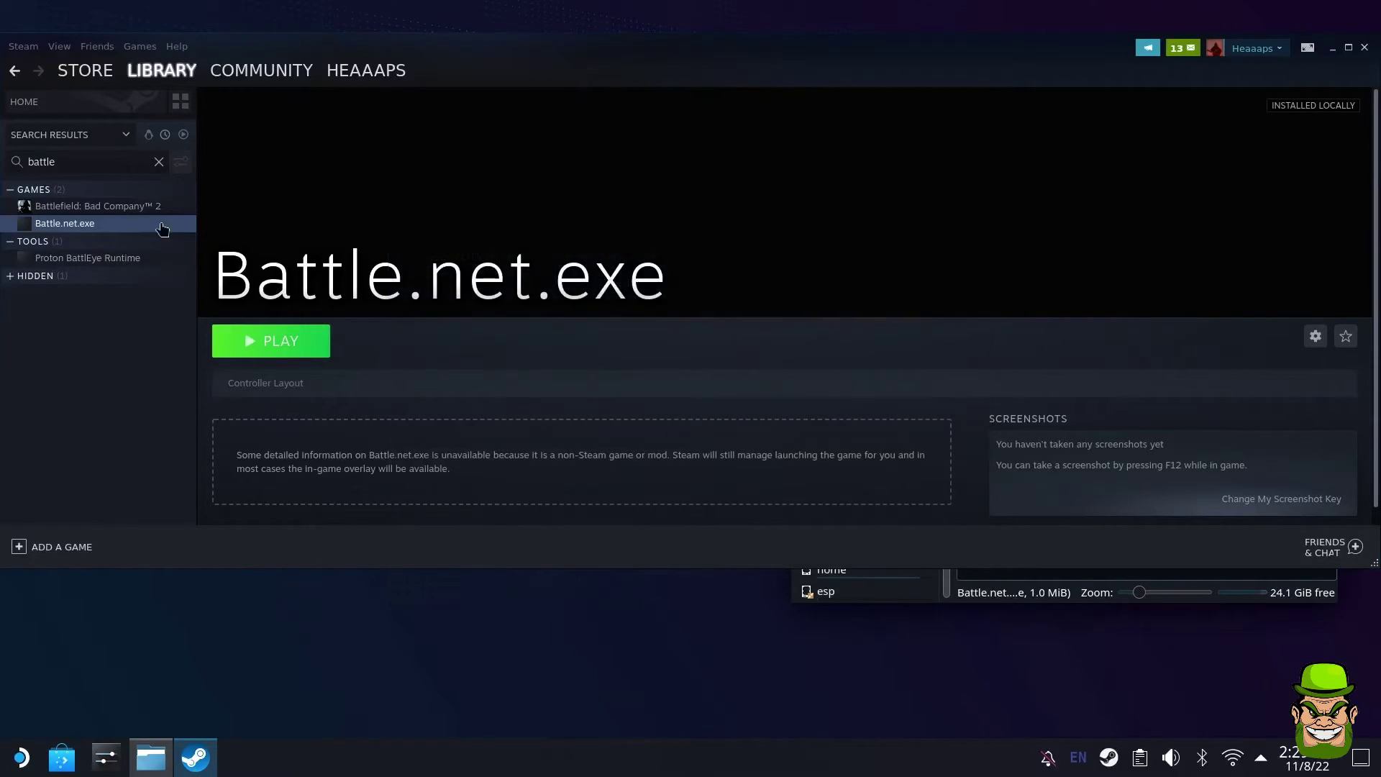
# Step: Close Steam and the file manager, and return the Steam Deck to Gaming Mode
pyautogui.click(1365, 49)
pyautogui.click(1332, 211)
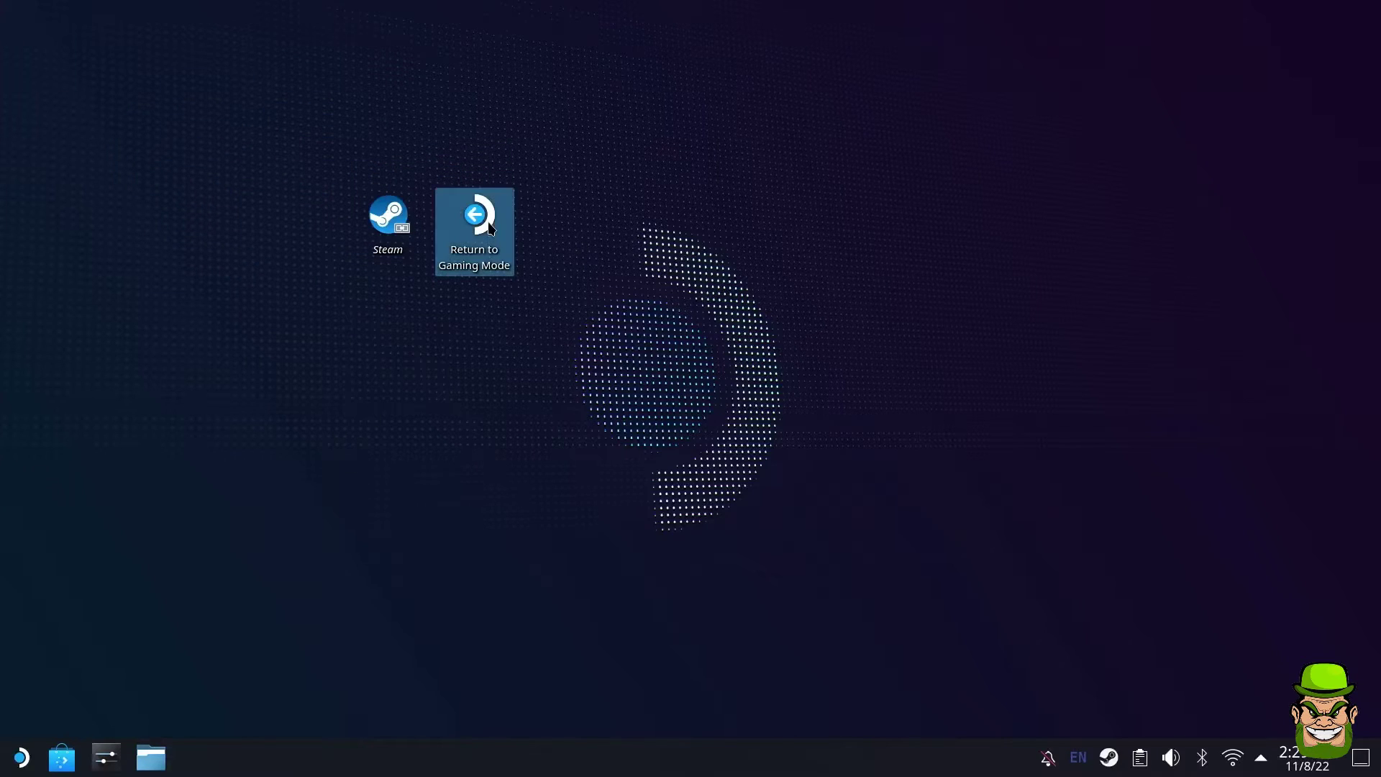
pyautogui.doubleClick(489, 223)
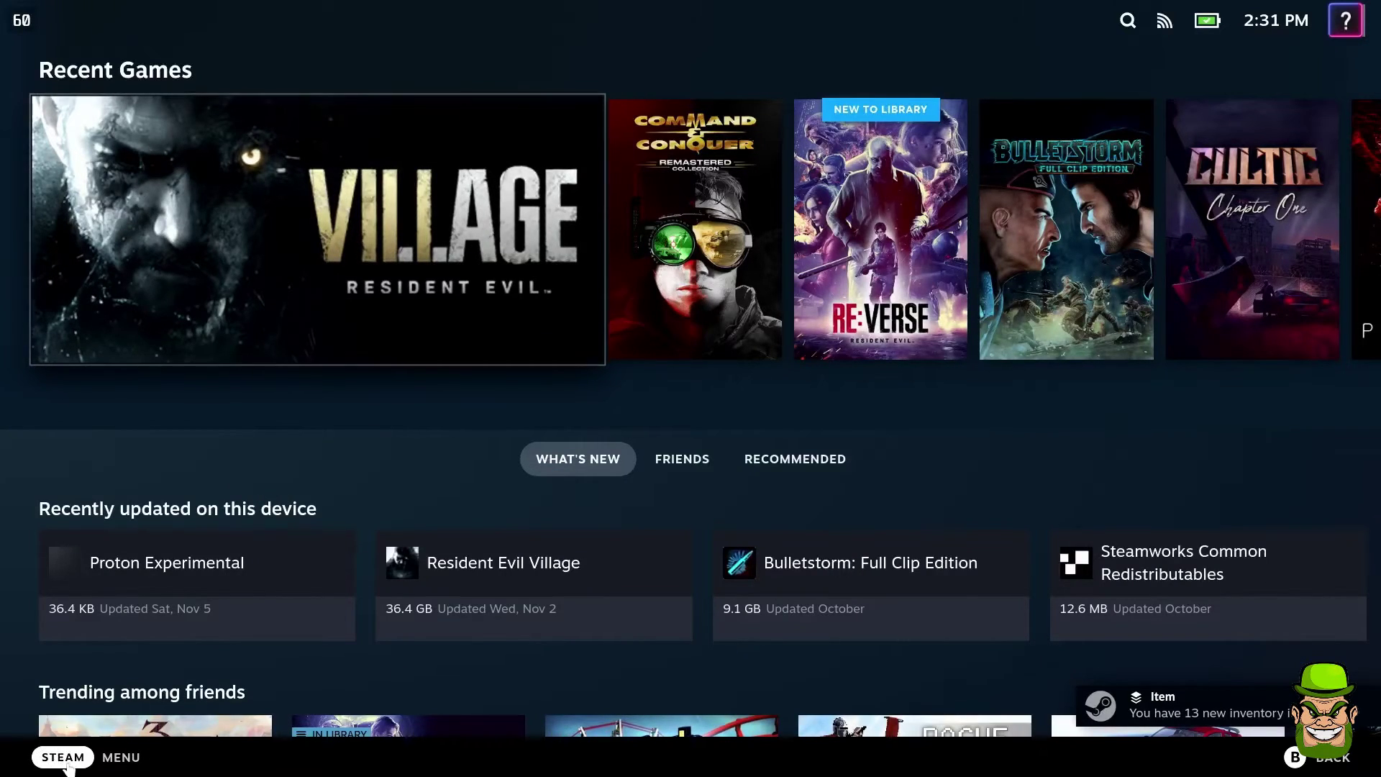
# Step: Find Battle.net.exe among the non-Steam games in the library and launch it
pyautogui.click(107, 767)
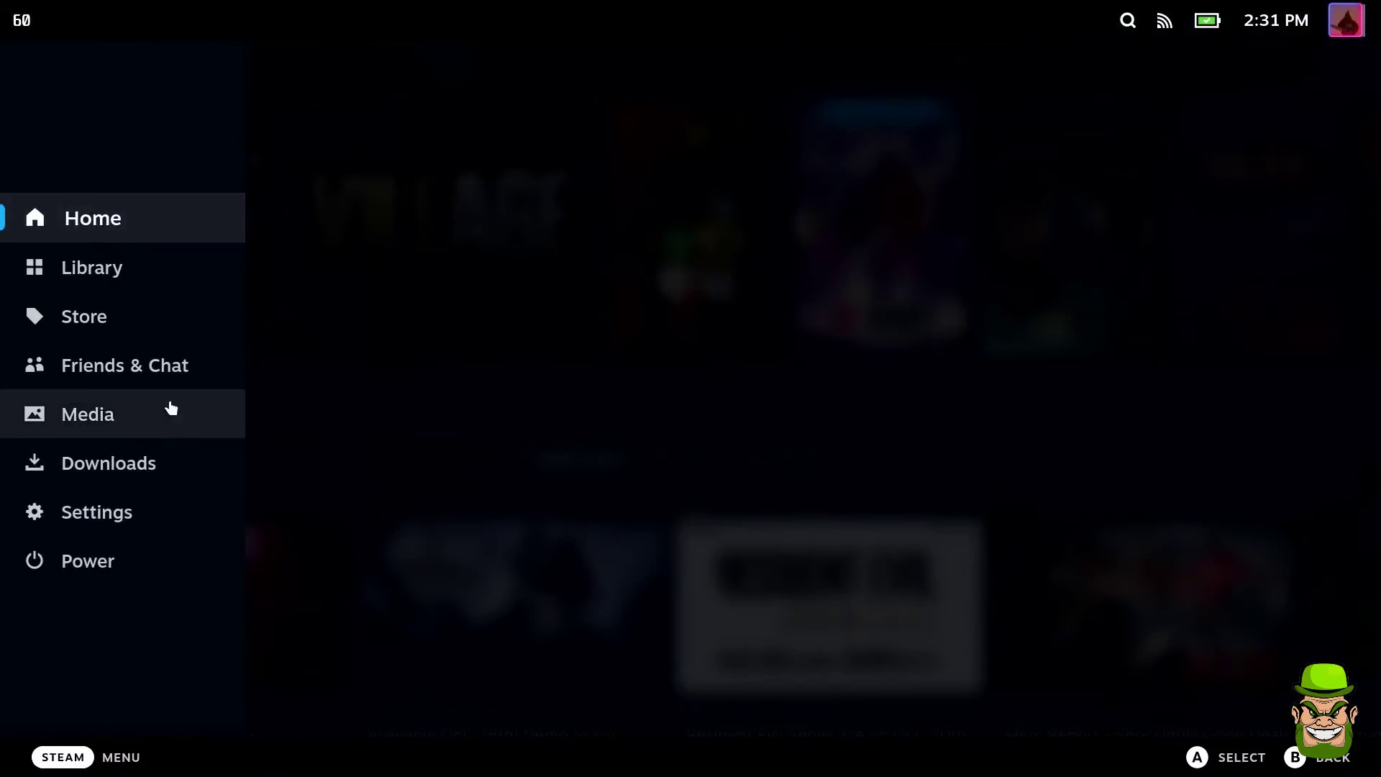
pyautogui.click(112, 269)
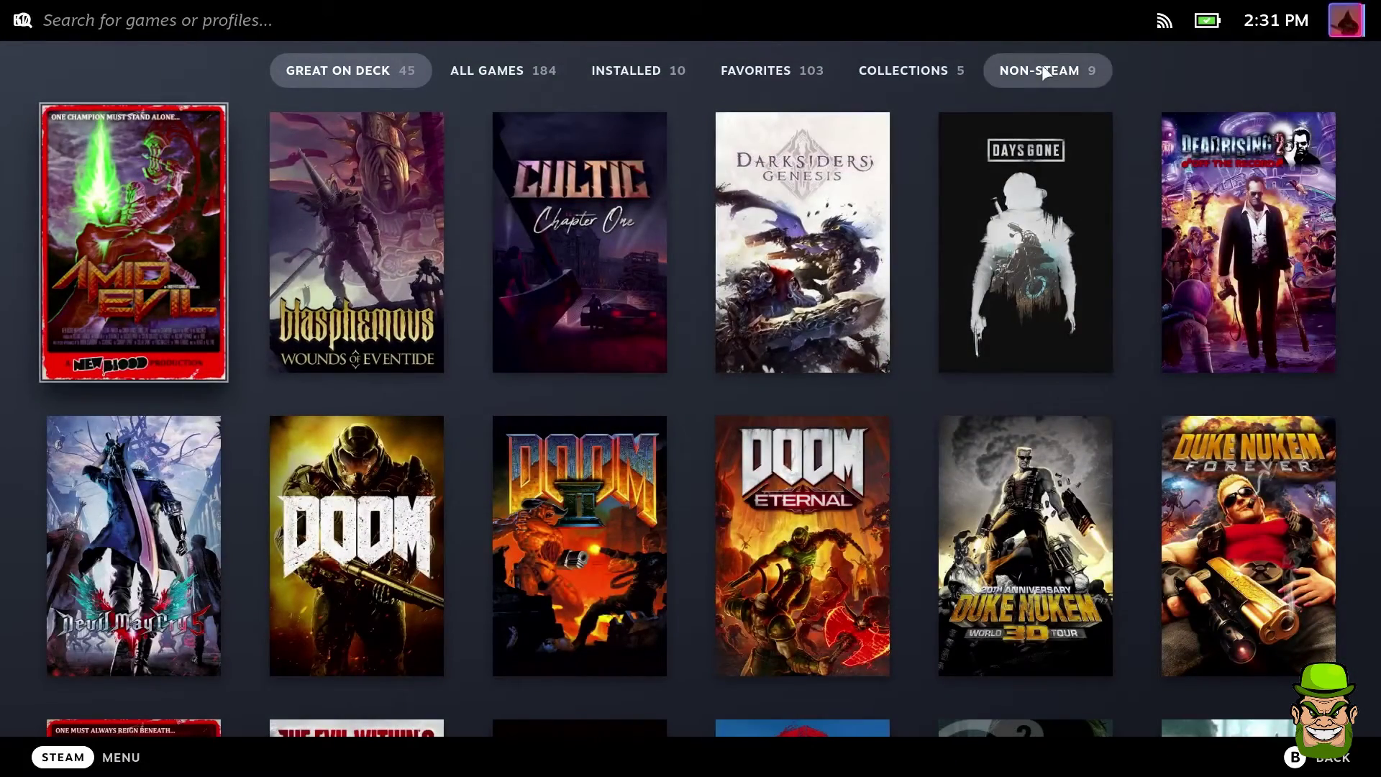
pyautogui.click(1042, 67)
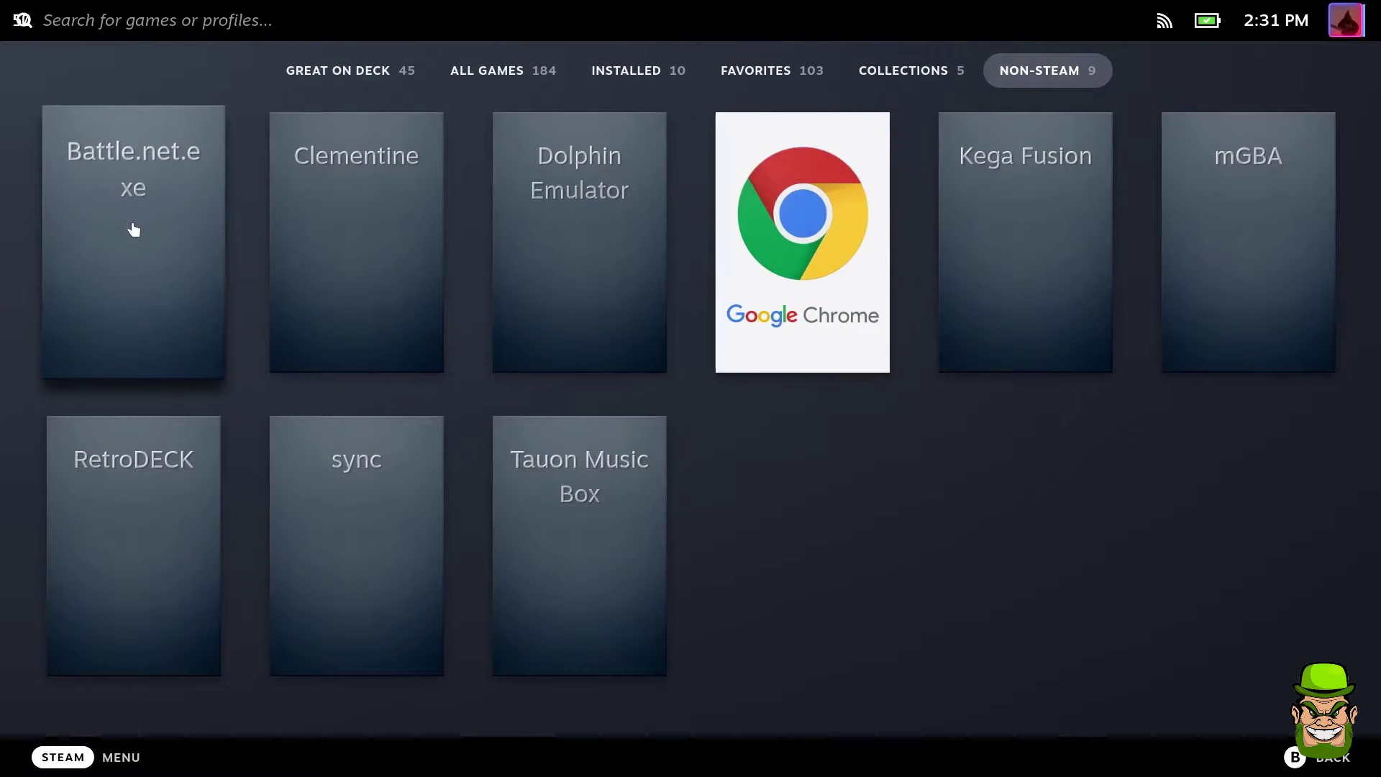
pyautogui.click(133, 229)
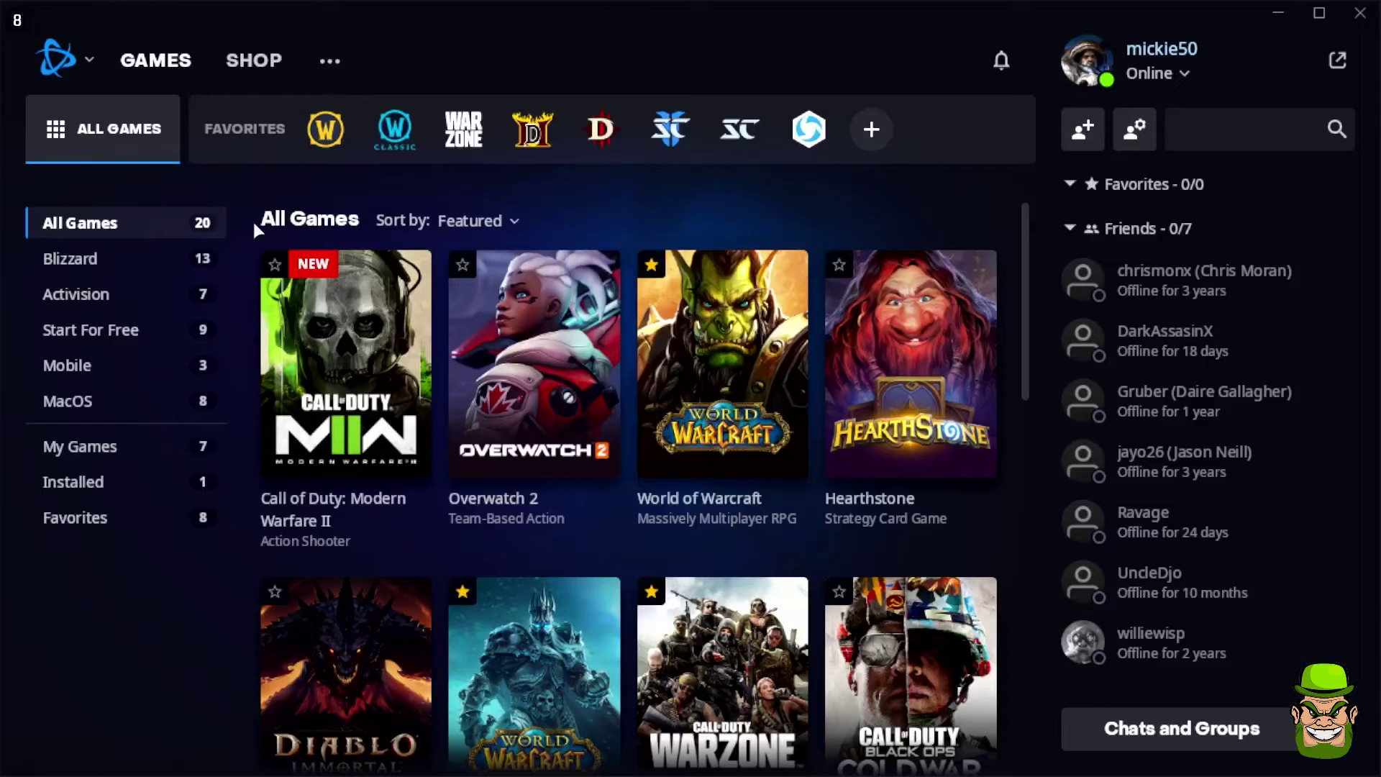
# Step: Show only the installed games in Battle.net and launch StarCraft
pyautogui.click(93, 488)
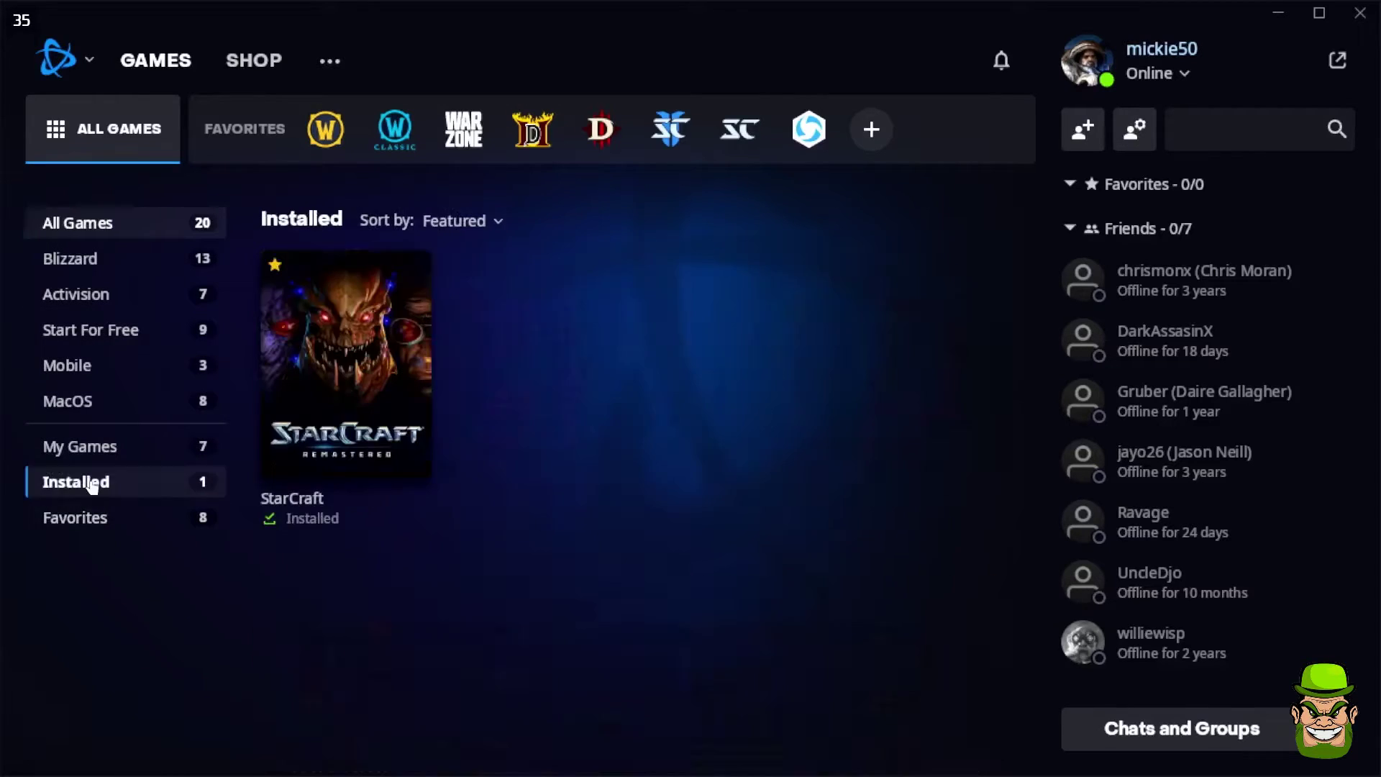
pyautogui.click(338, 374)
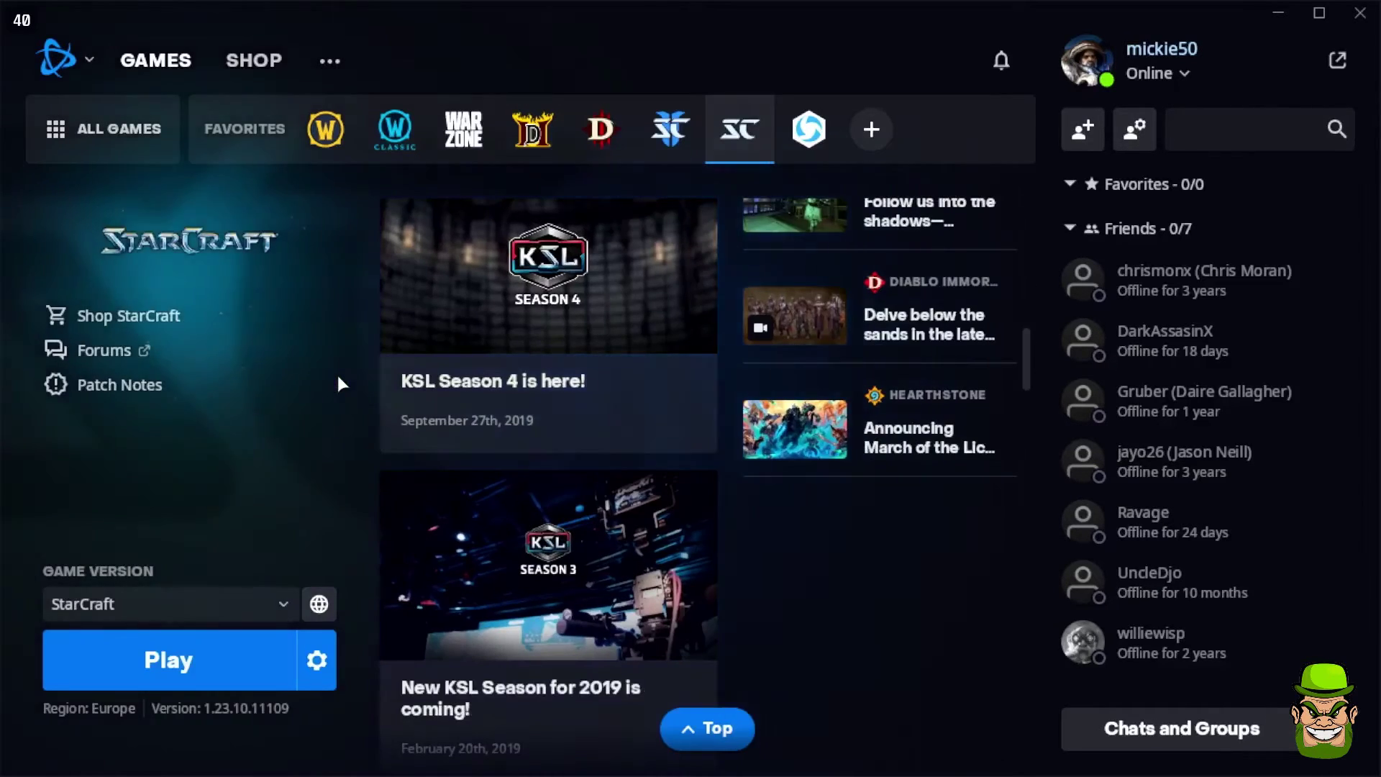
pyautogui.click(141, 680)
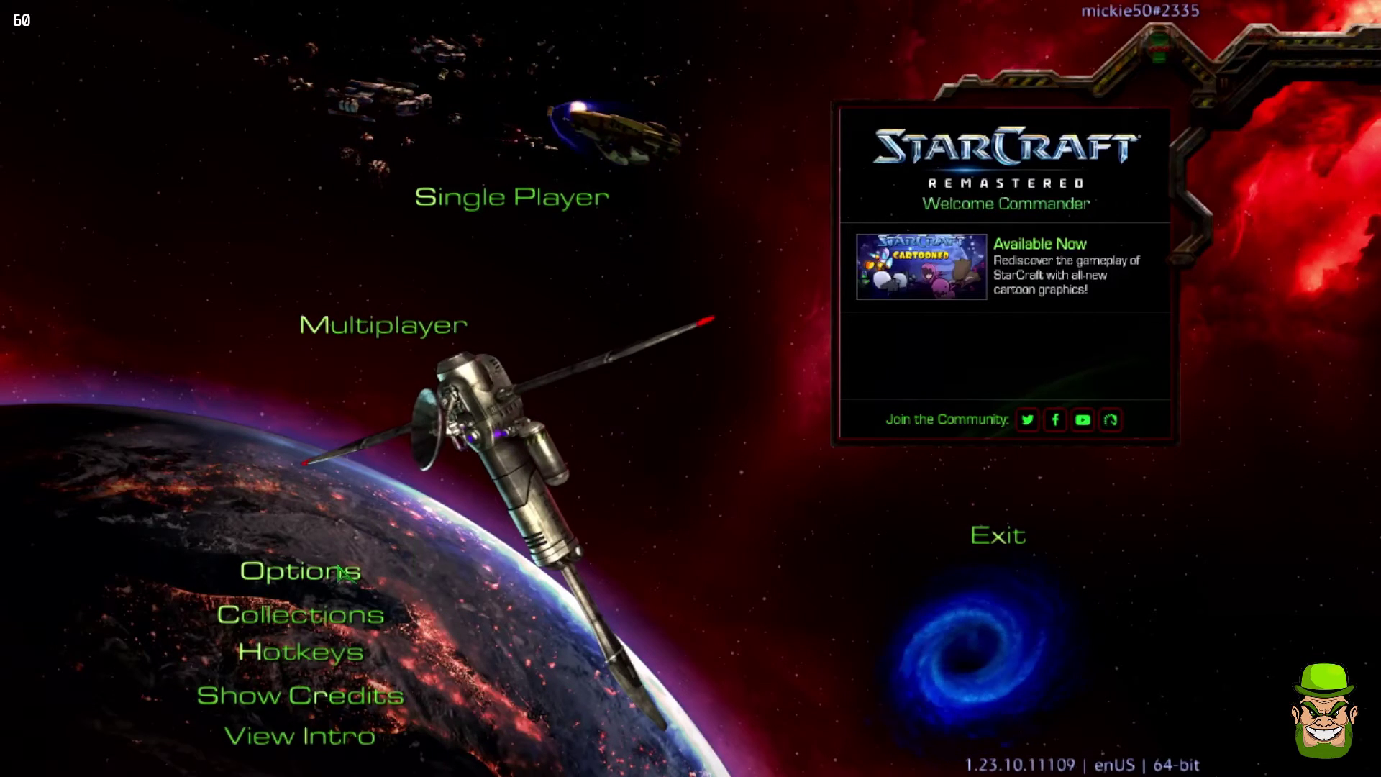
# Step: Enter single-player mode, register a new character name and go to the custom game setup
pyautogui.click(517, 191)
pyautogui.click(596, 355)
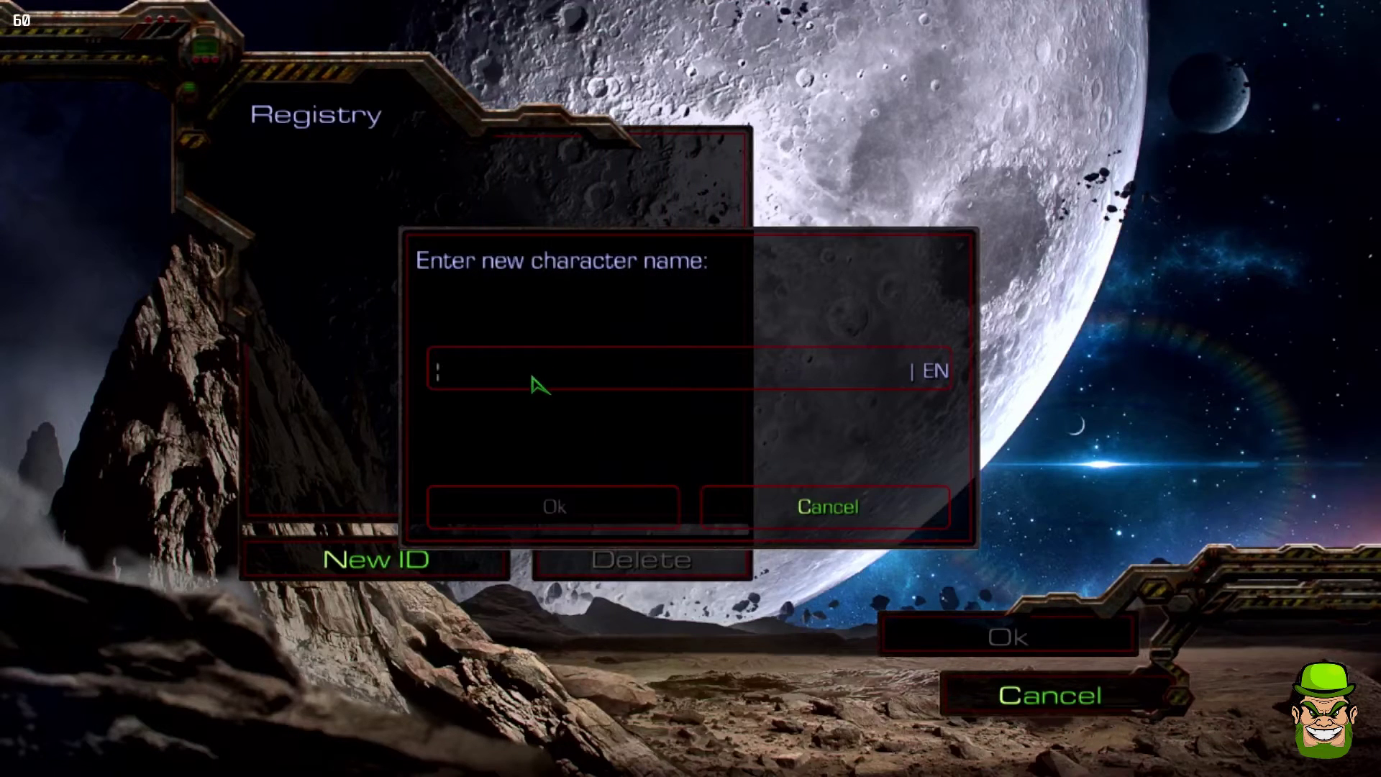
pyautogui.click(518, 509)
pyautogui.click(990, 651)
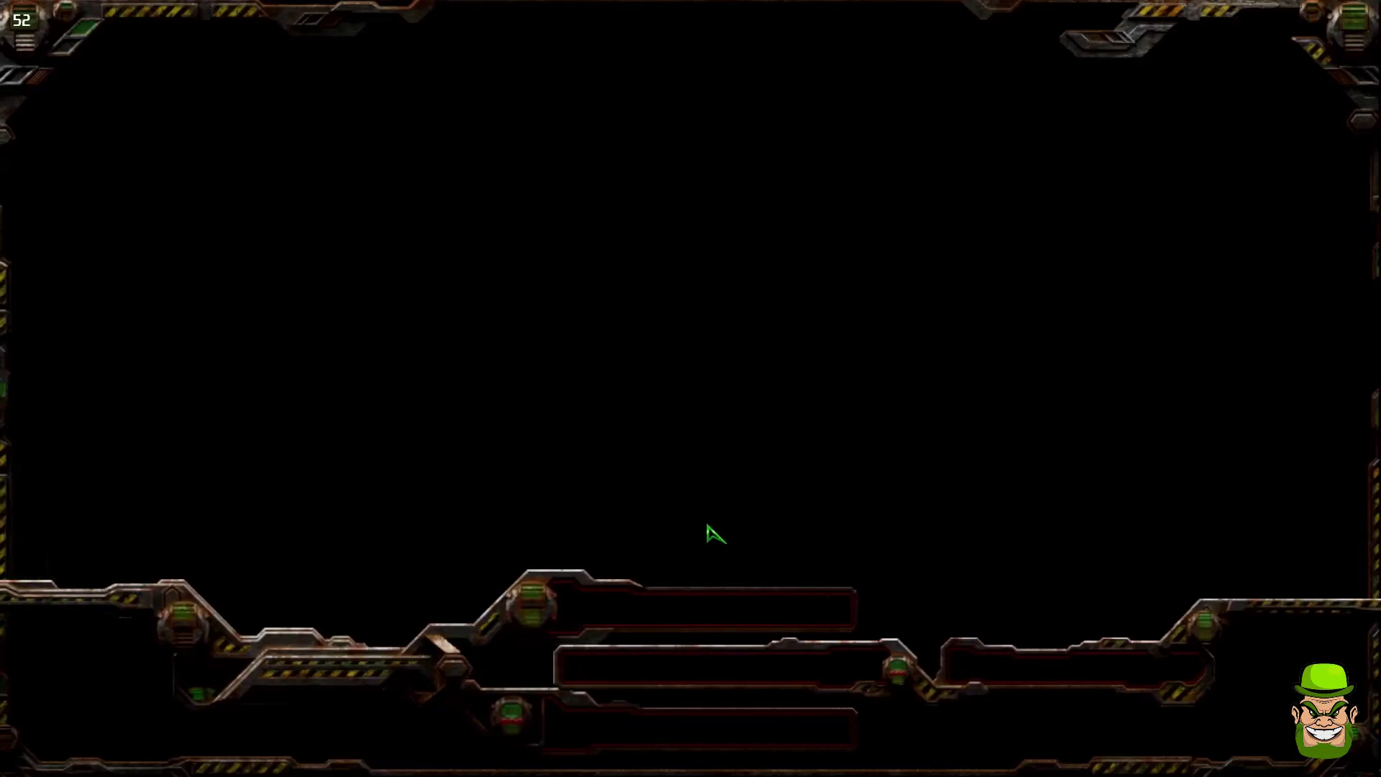
pyautogui.click(676, 684)
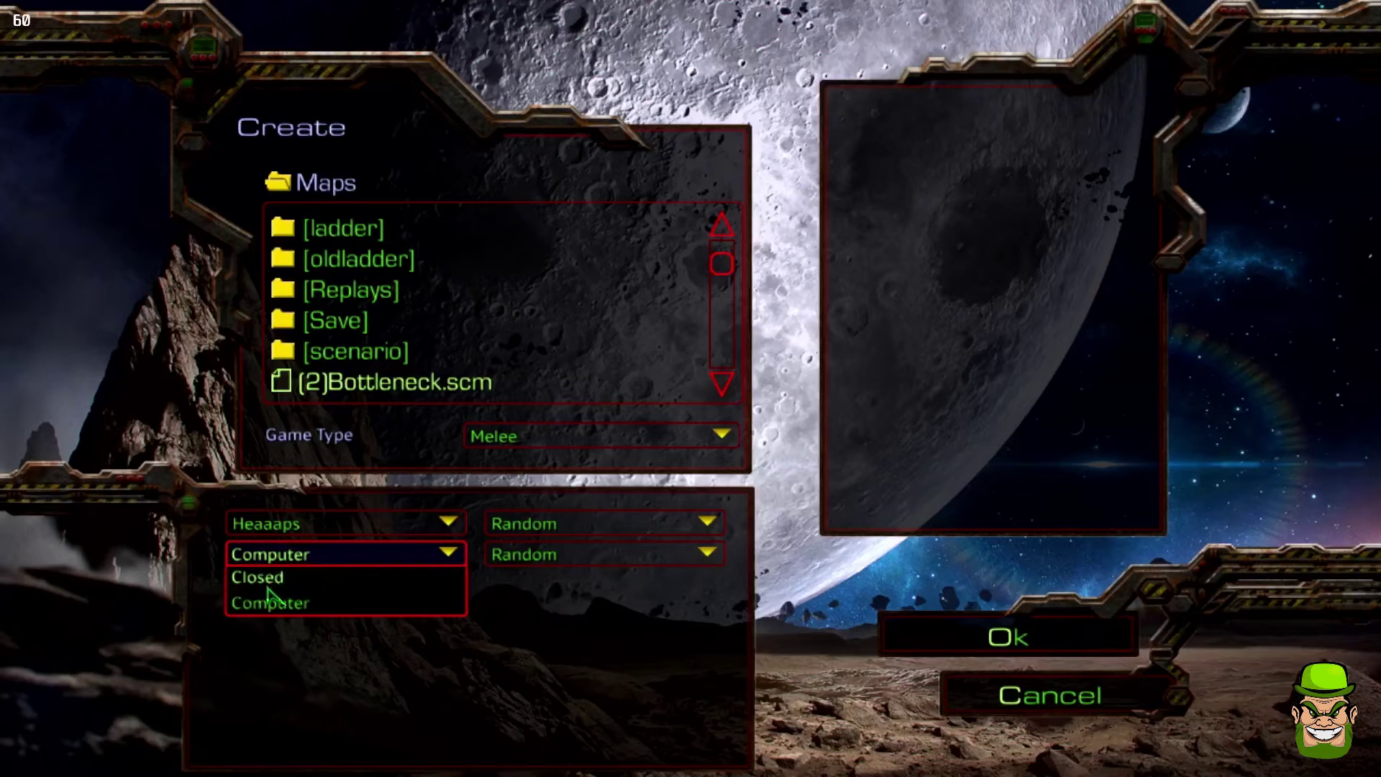
# Step: Start a Melee game on (2)Bottleneck.scm as Terran against a Zerg computer opponent
pyautogui.click(271, 603)
pyautogui.click(613, 557)
pyautogui.click(528, 579)
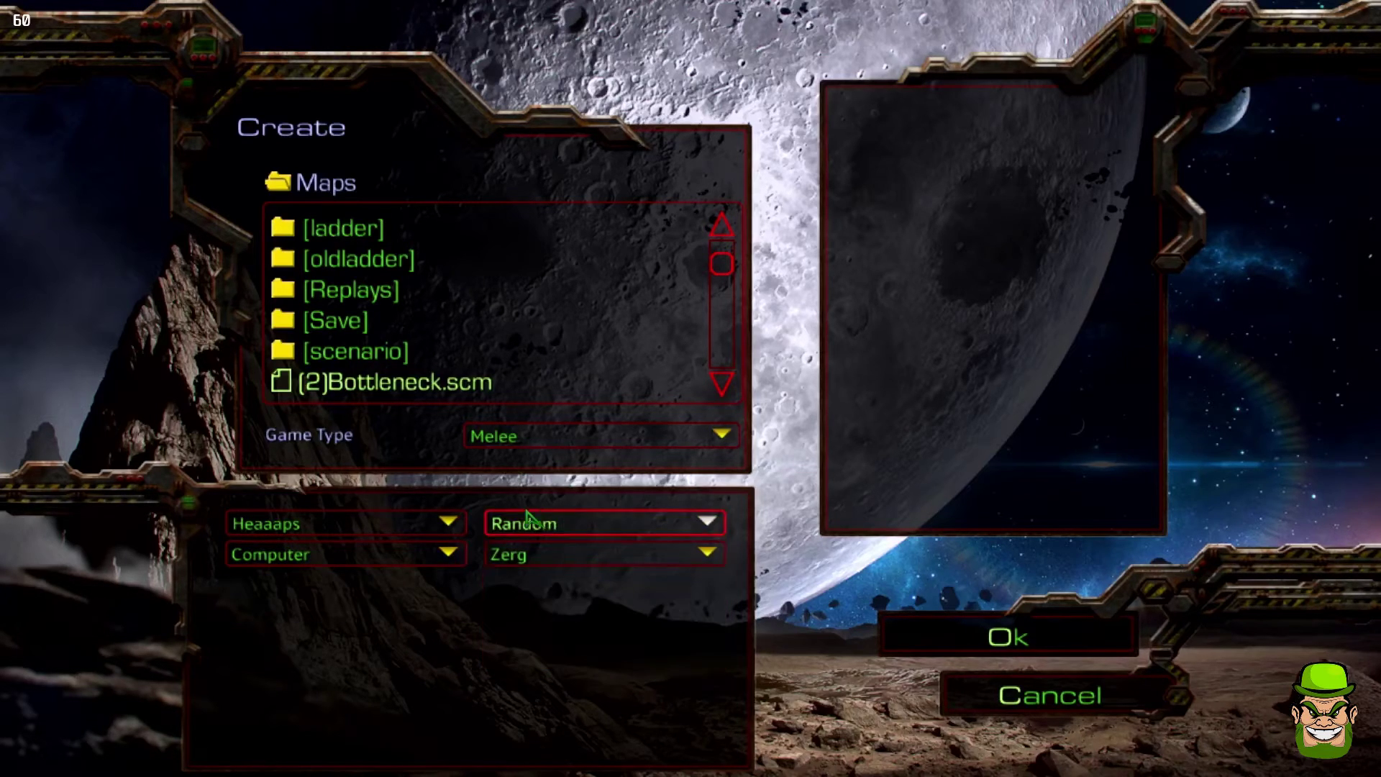
pyautogui.click(533, 522)
pyautogui.click(517, 572)
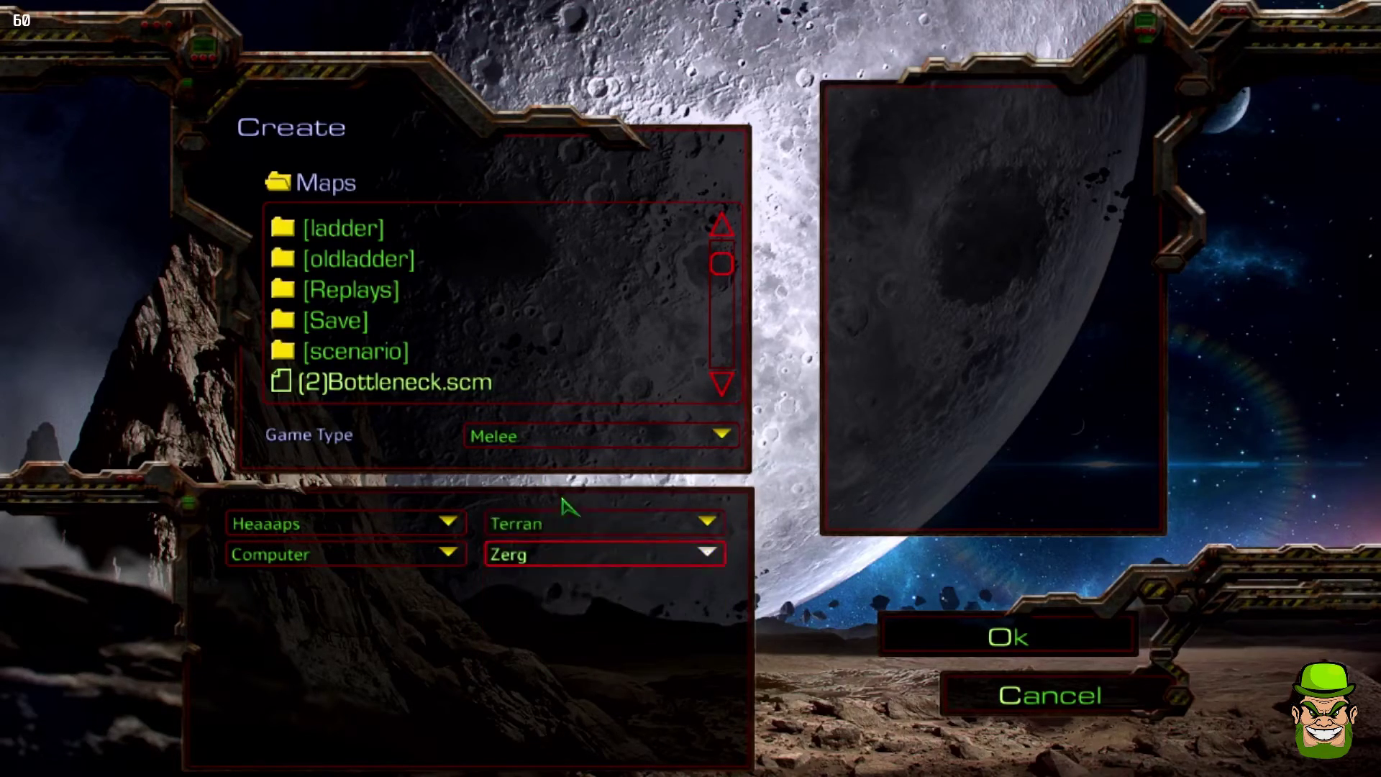
pyautogui.click(515, 440)
pyautogui.click(526, 444)
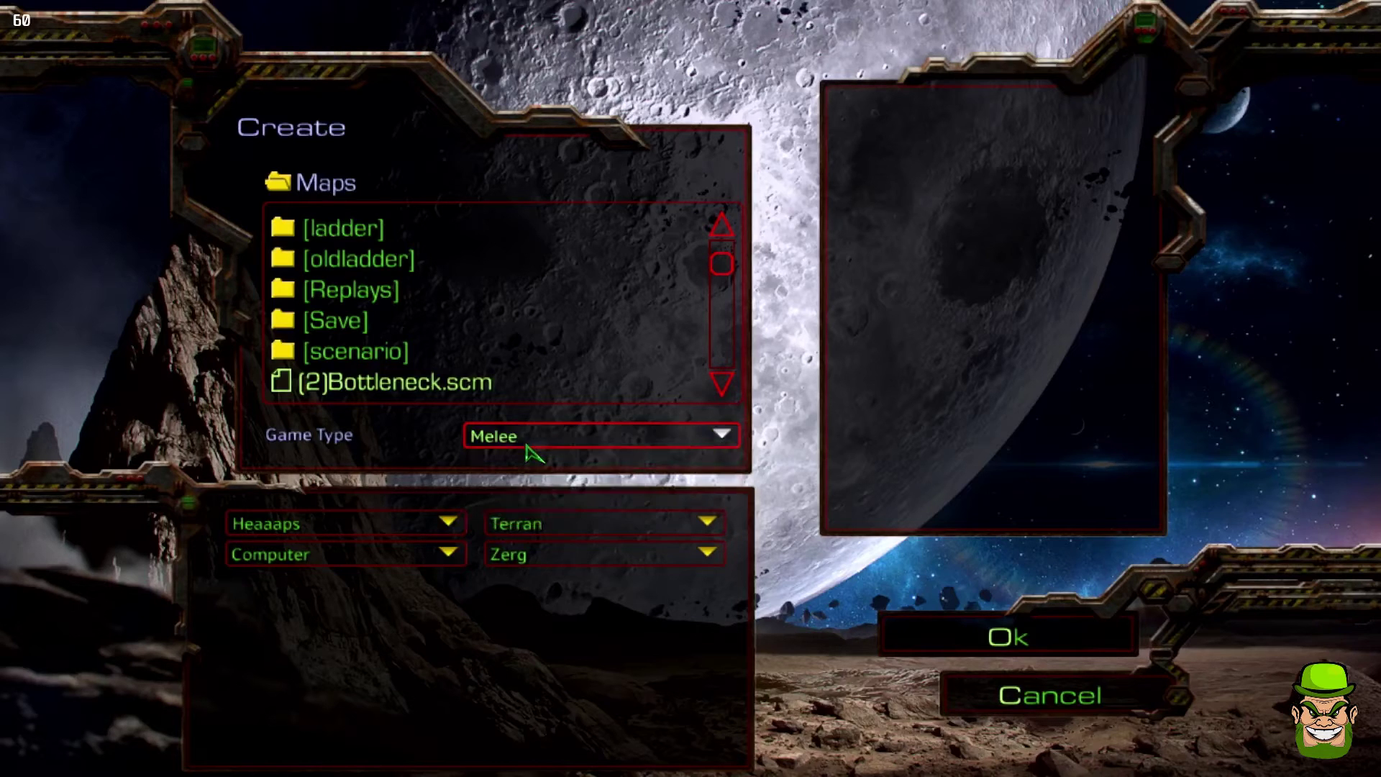
pyautogui.click(987, 636)
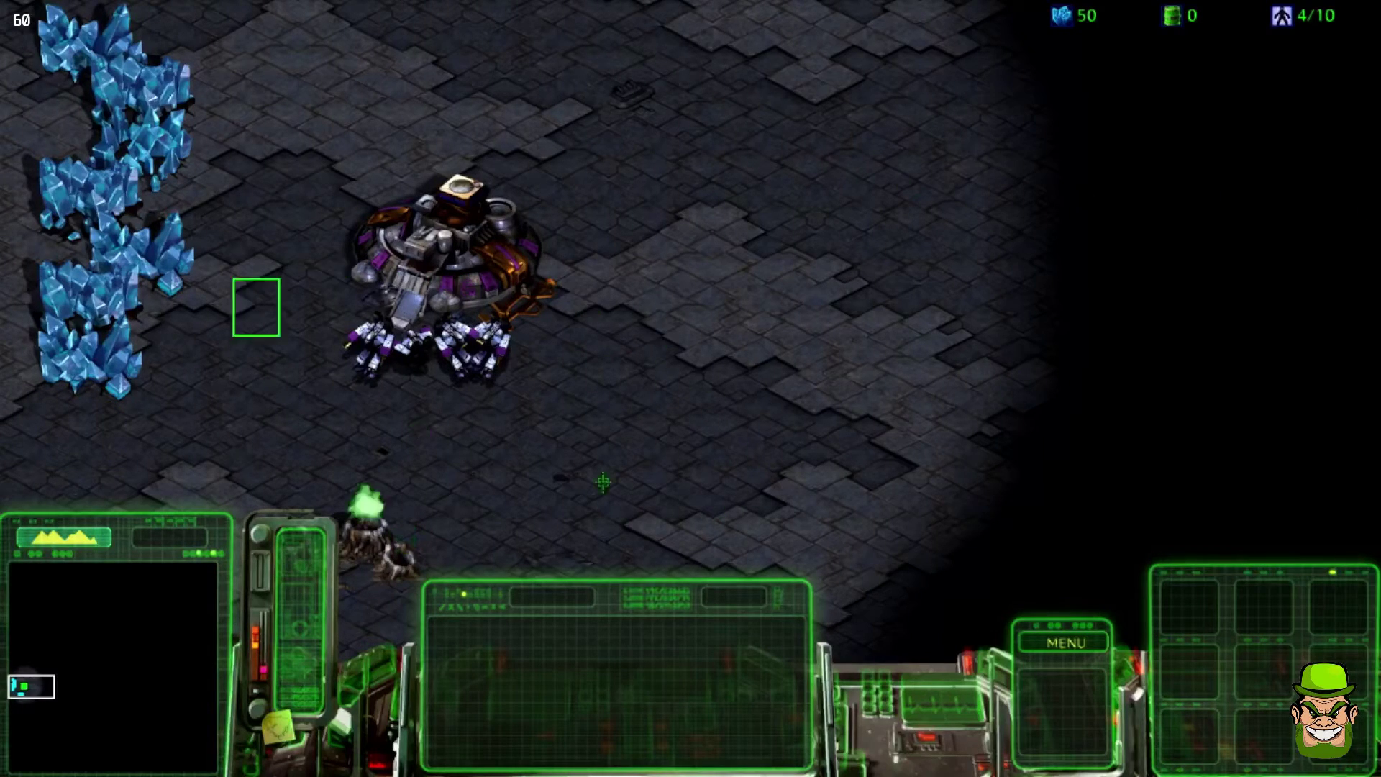
# Step: Send the four starting SCVs to mine minerals and build another SCV at the Command Center
pyautogui.moveTo(705, 499); pyautogui.dragTo(706, 499)
pyautogui.rightClick(141, 259)
pyautogui.click(446, 249)
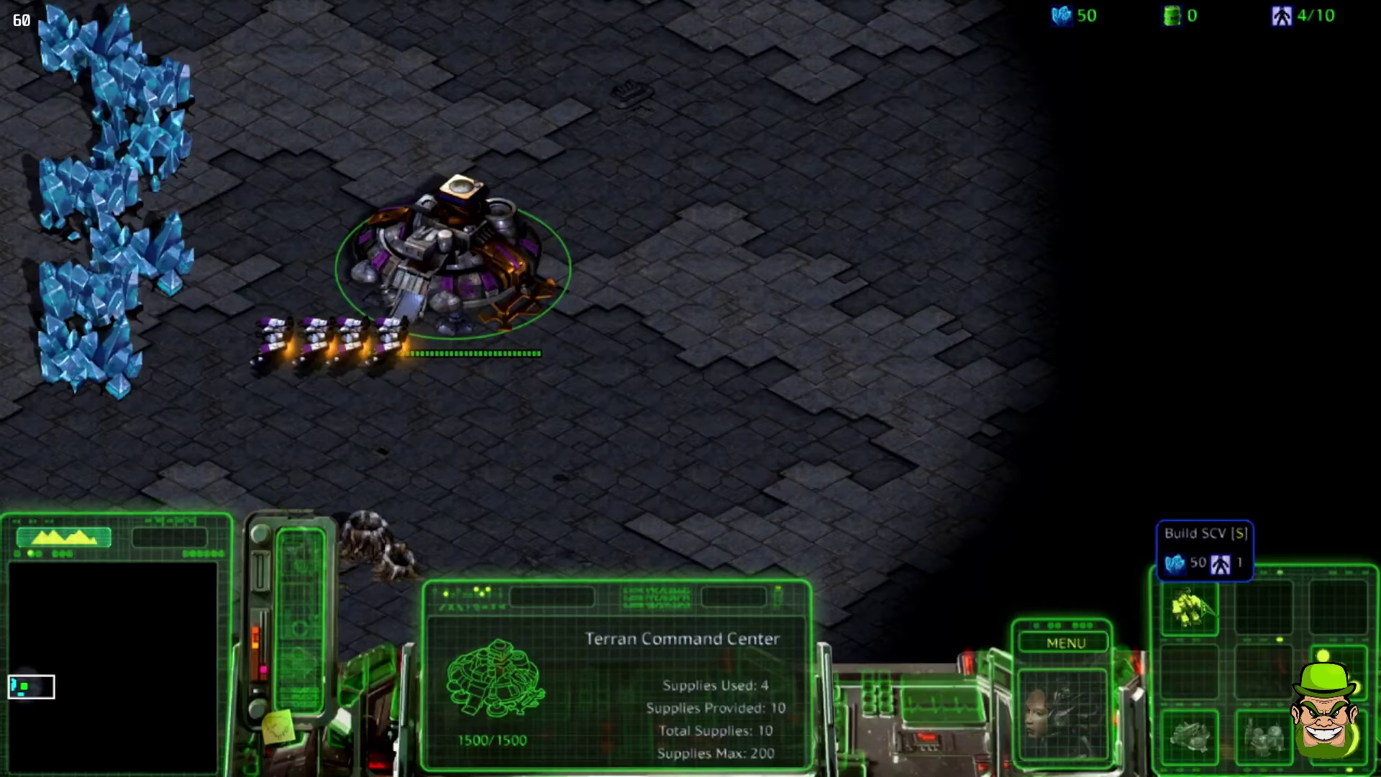
pyautogui.click(1191, 608)
pyautogui.click(1191, 608)
pyautogui.press('Up')
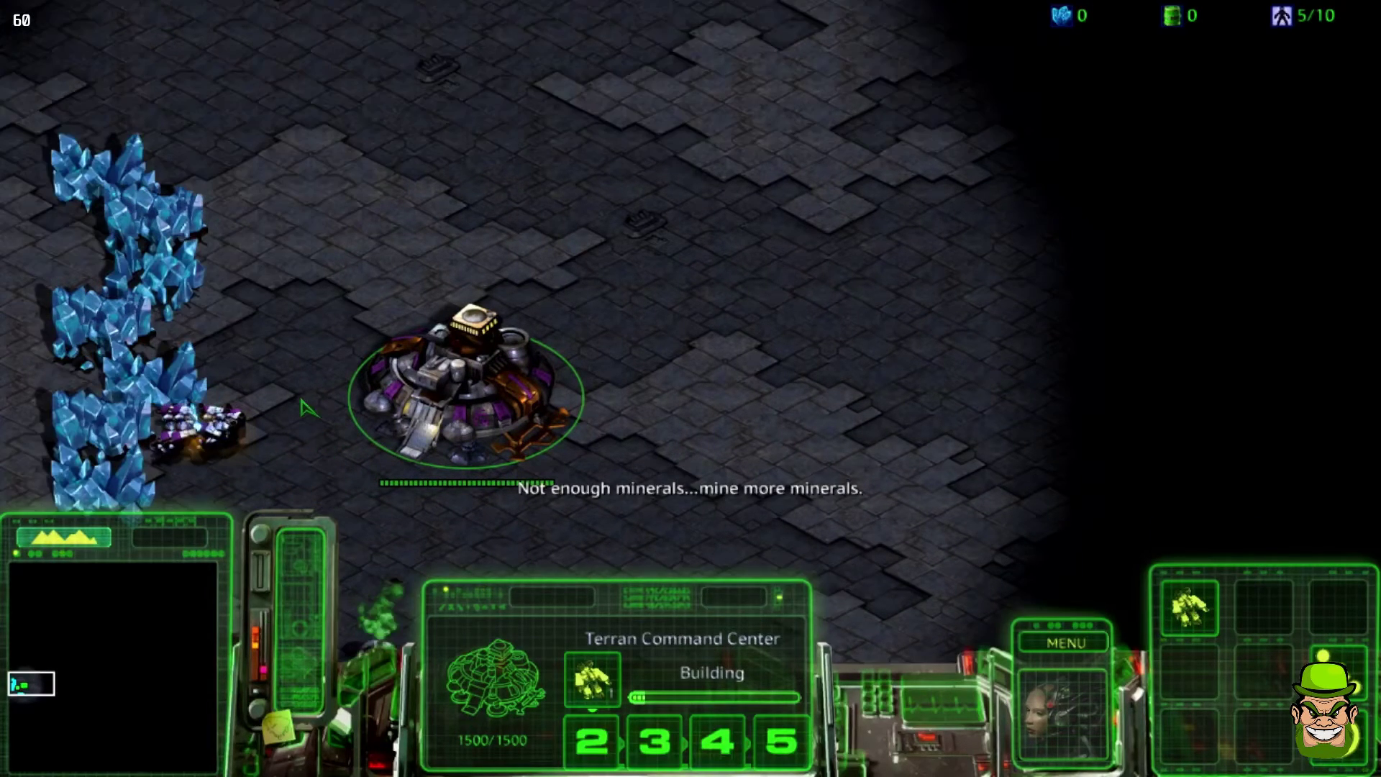
pyautogui.press('Down')
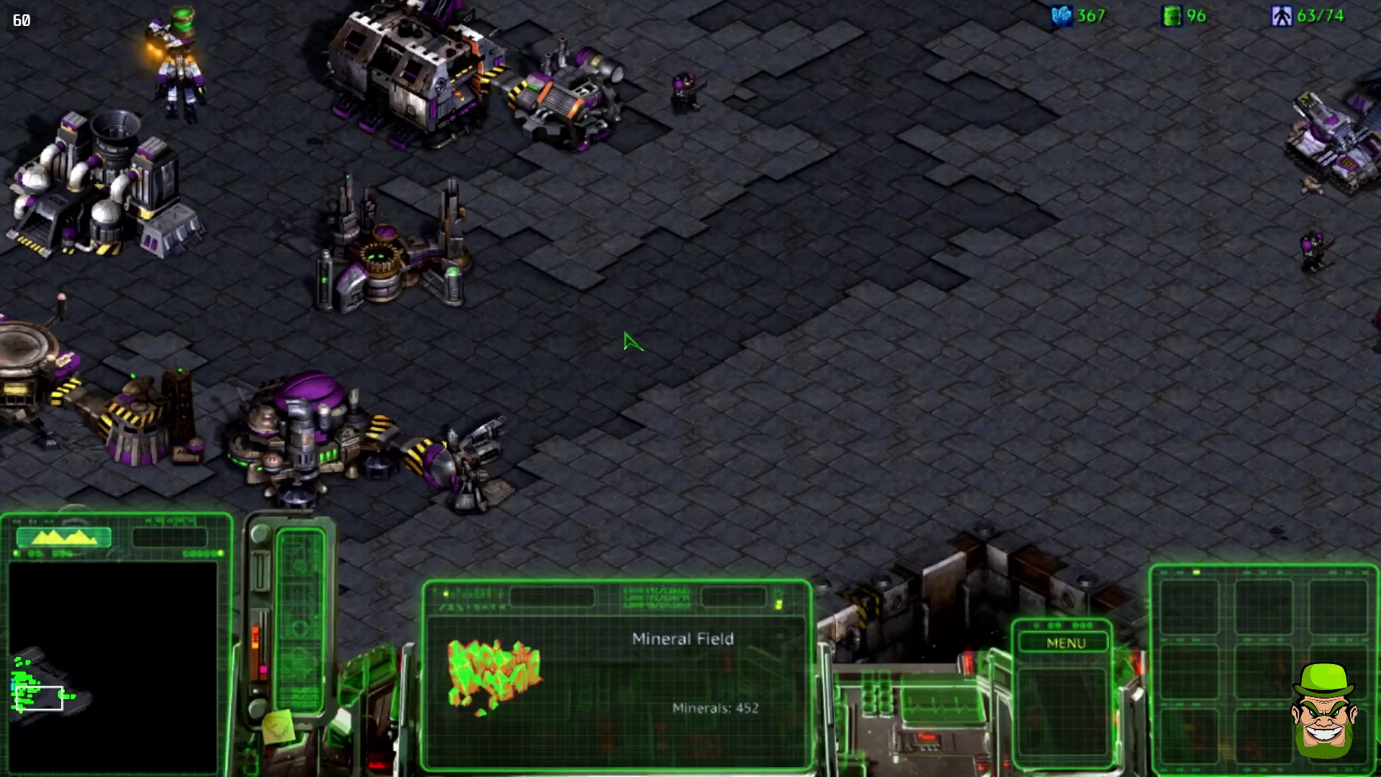
# Step: Select the group of army units near the bunkers and move it up the ramp onto the paved area
pyautogui.press('F2')
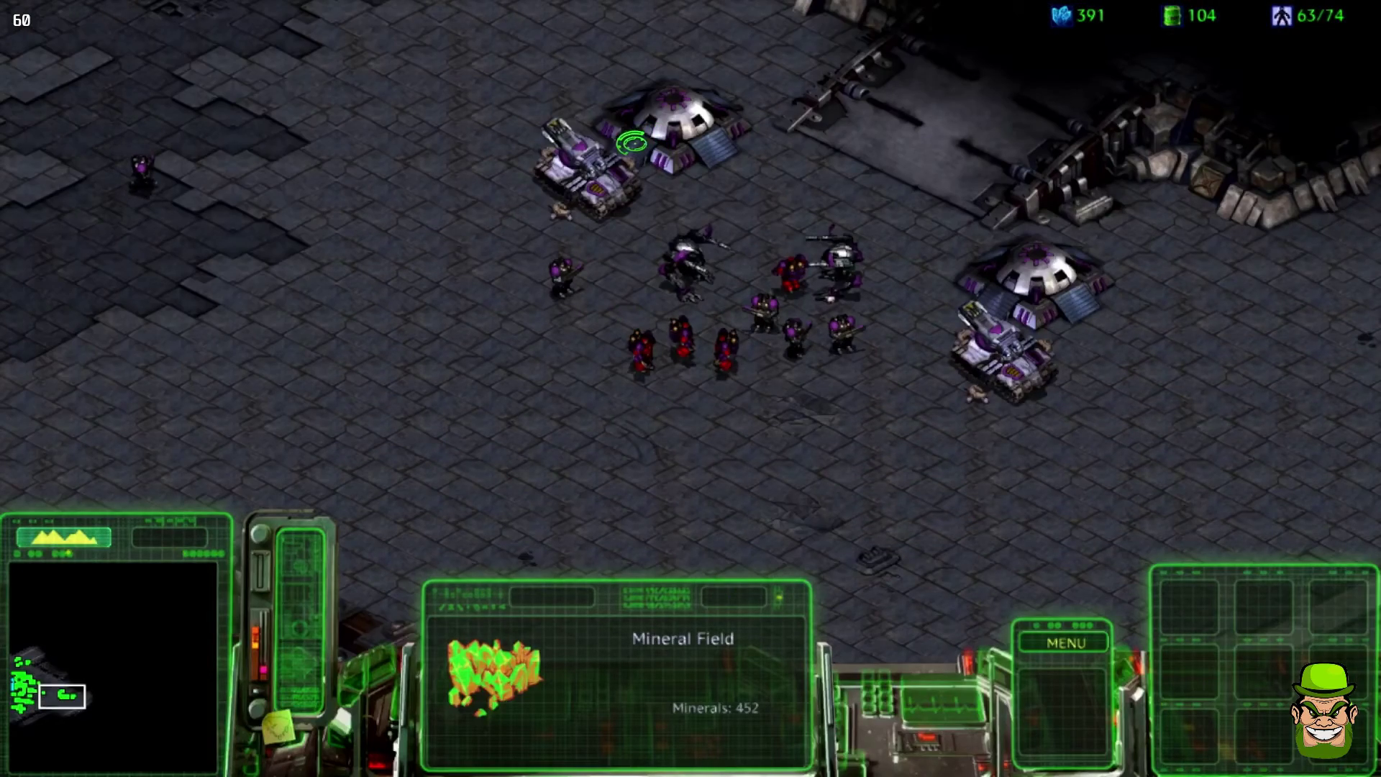
pyautogui.moveTo(857, 455); pyautogui.dragTo(860, 457)
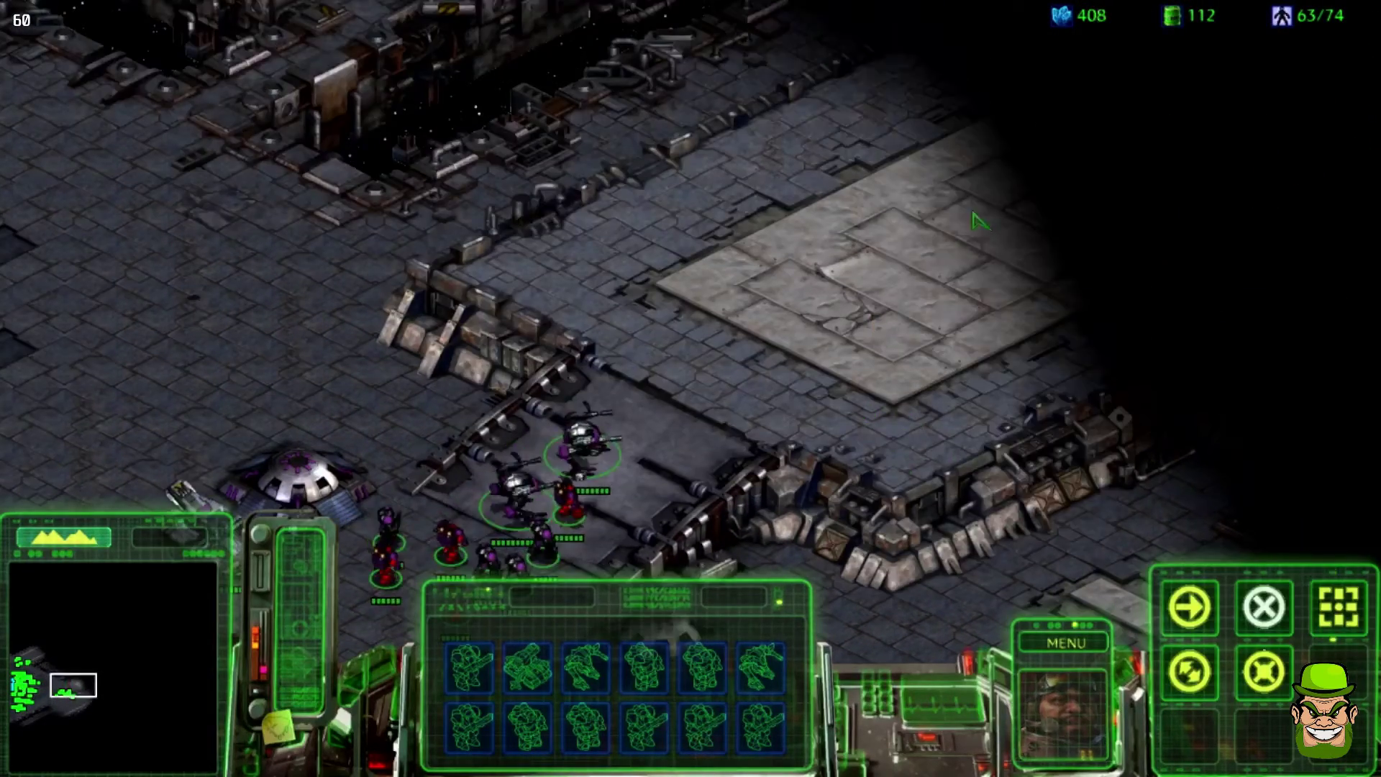
pyautogui.rightClick(811, 360)
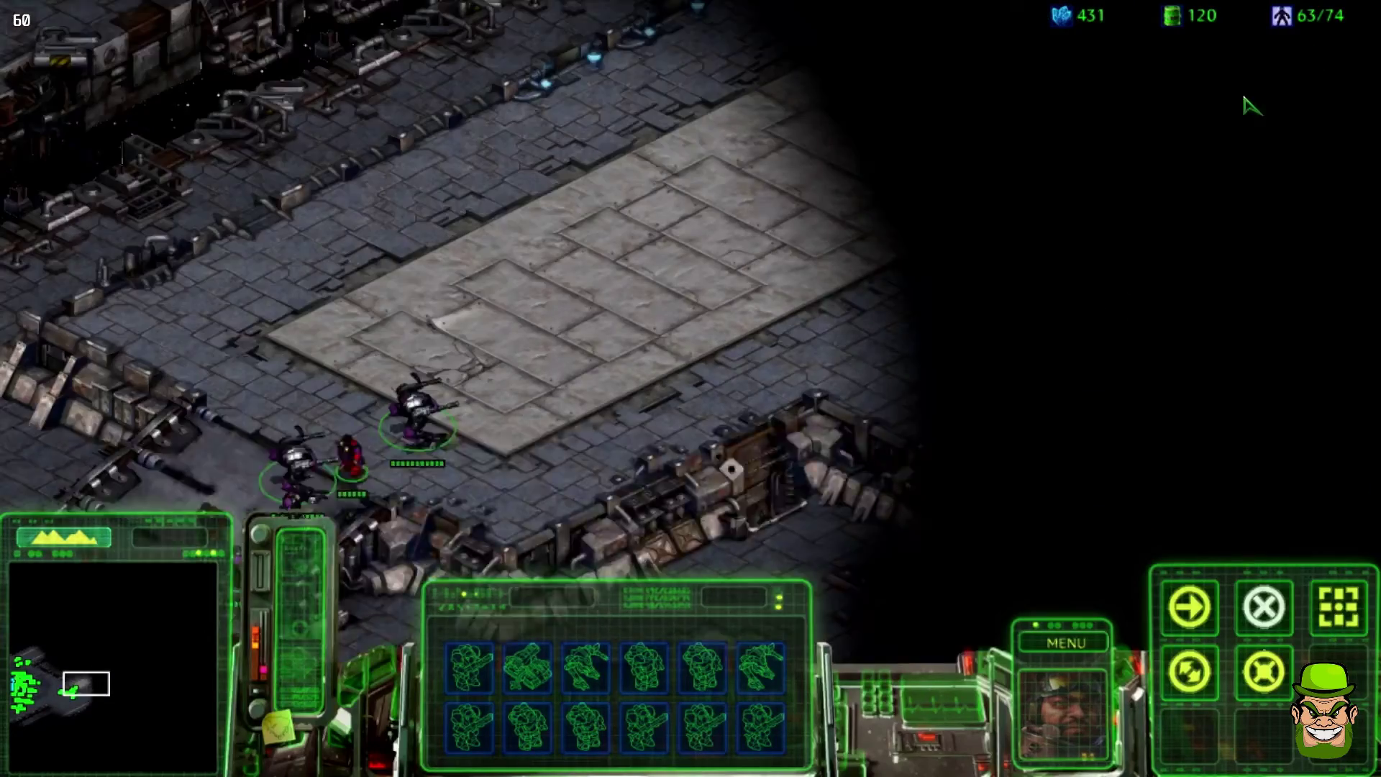
pyautogui.rightClick(670, 232)
# Step: Advance the selected army from the ramp along the paved road to its bend
pyautogui.press('BackSpace')
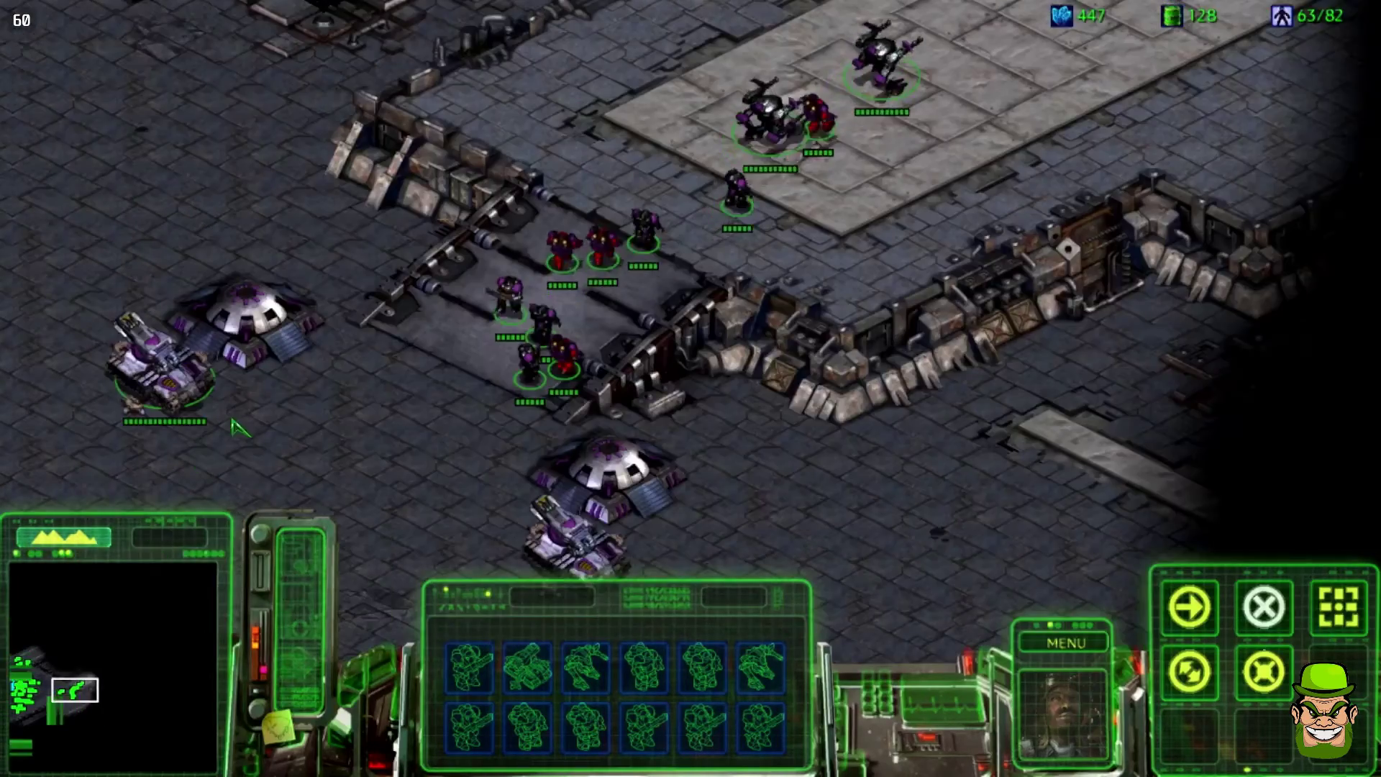
pyautogui.press('F5')
pyautogui.press('BackSpace')
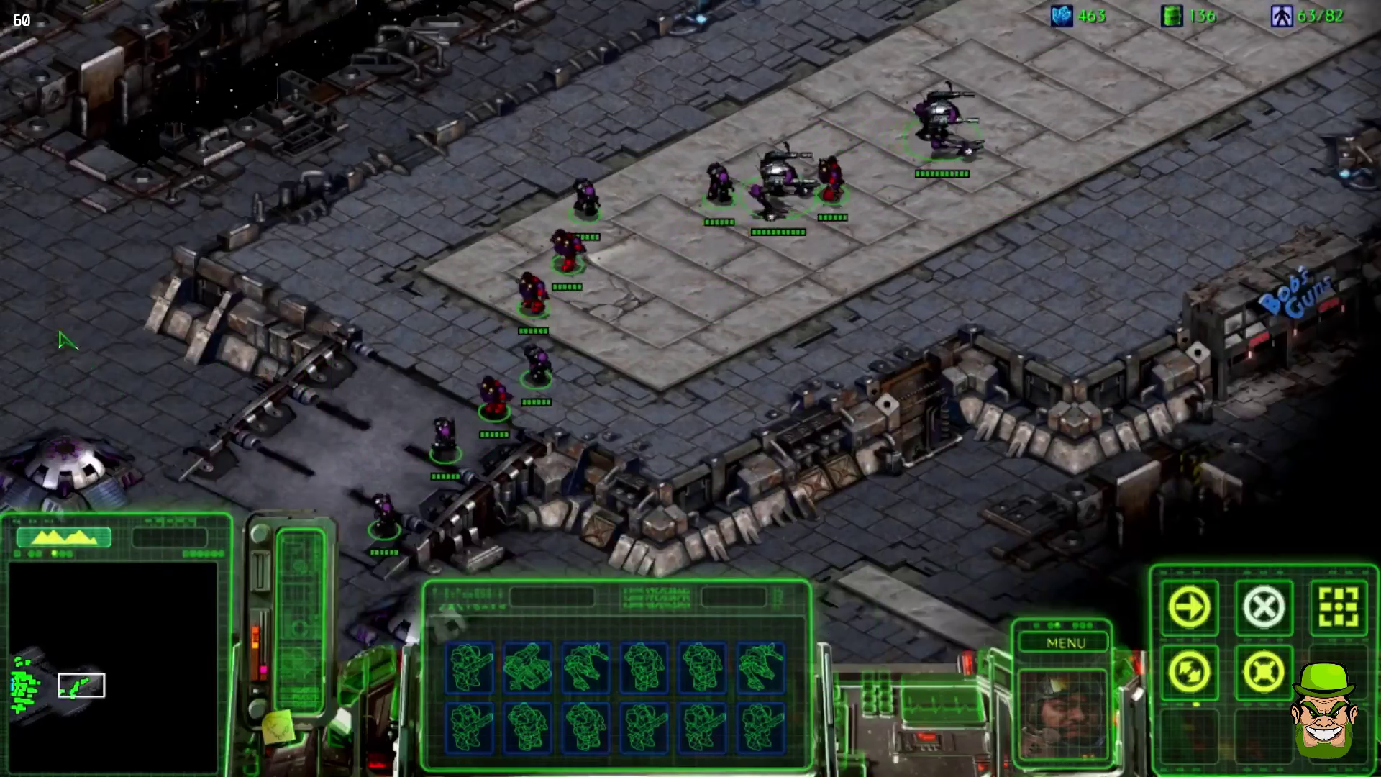
pyautogui.press('F5')
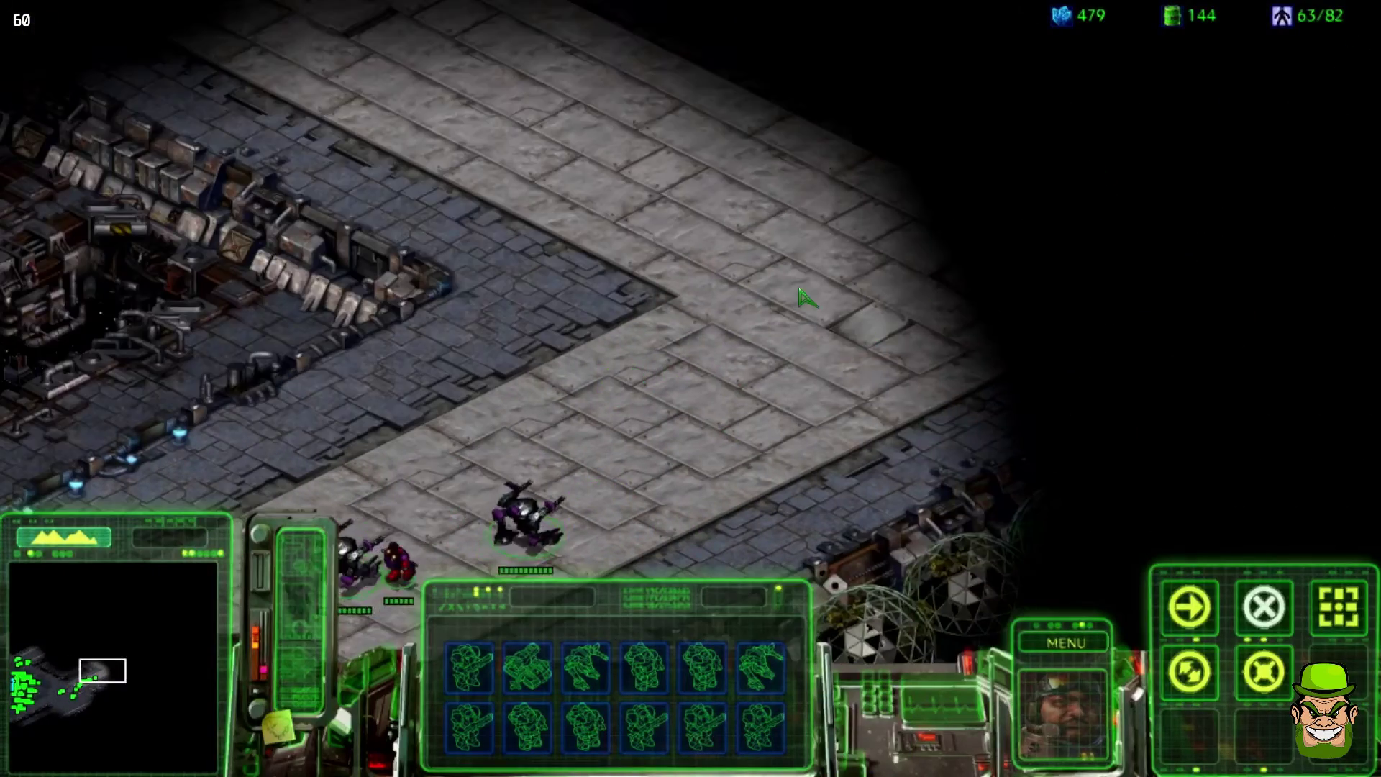
pyautogui.rightClick(793, 277)
pyautogui.press('F5')
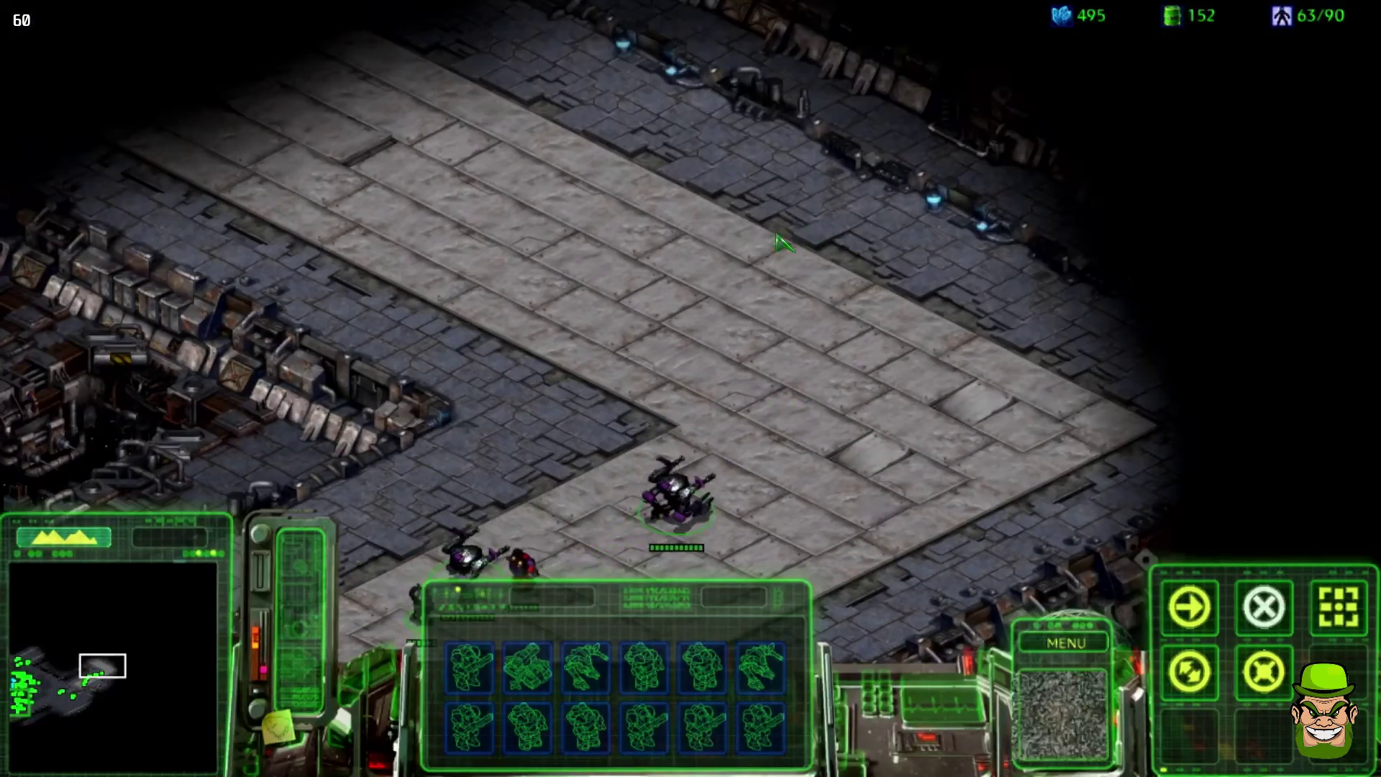
pyautogui.press('F5')
pyautogui.press('F5')
pyautogui.press('F5')
pyautogui.press('F5')
pyautogui.press('F5')
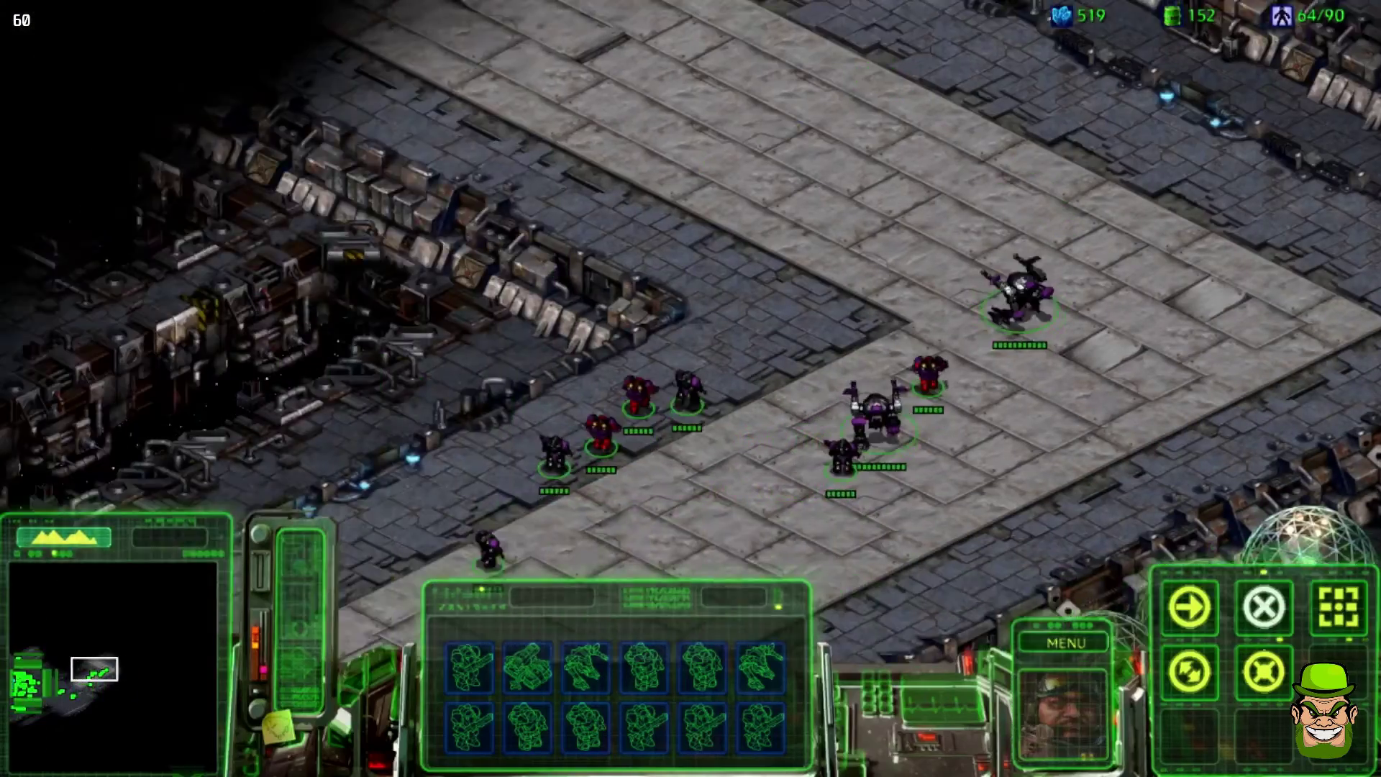
# Step: Move the army past the bend and onward along the paved road into the unexplored northwest area
pyautogui.press('F5')
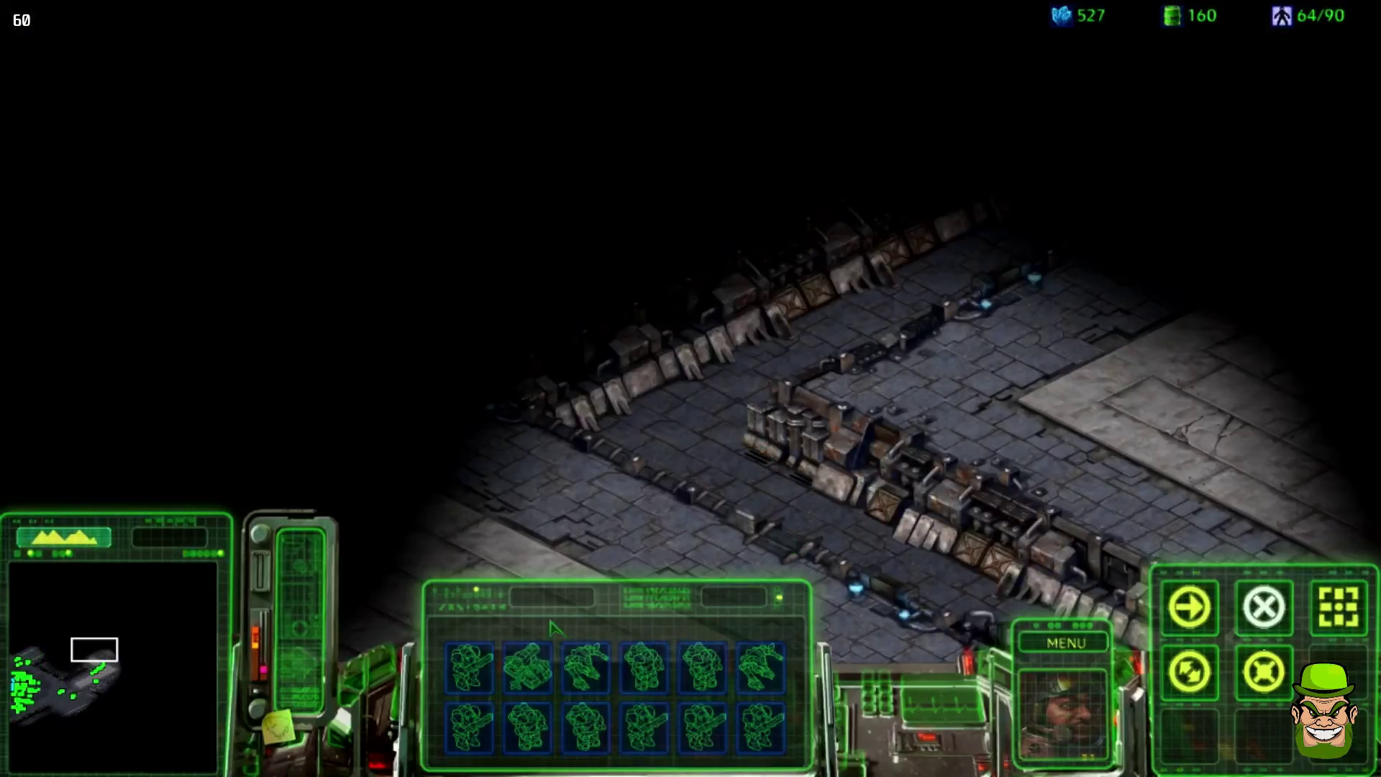
pyautogui.press('F5')
pyautogui.press('F5')
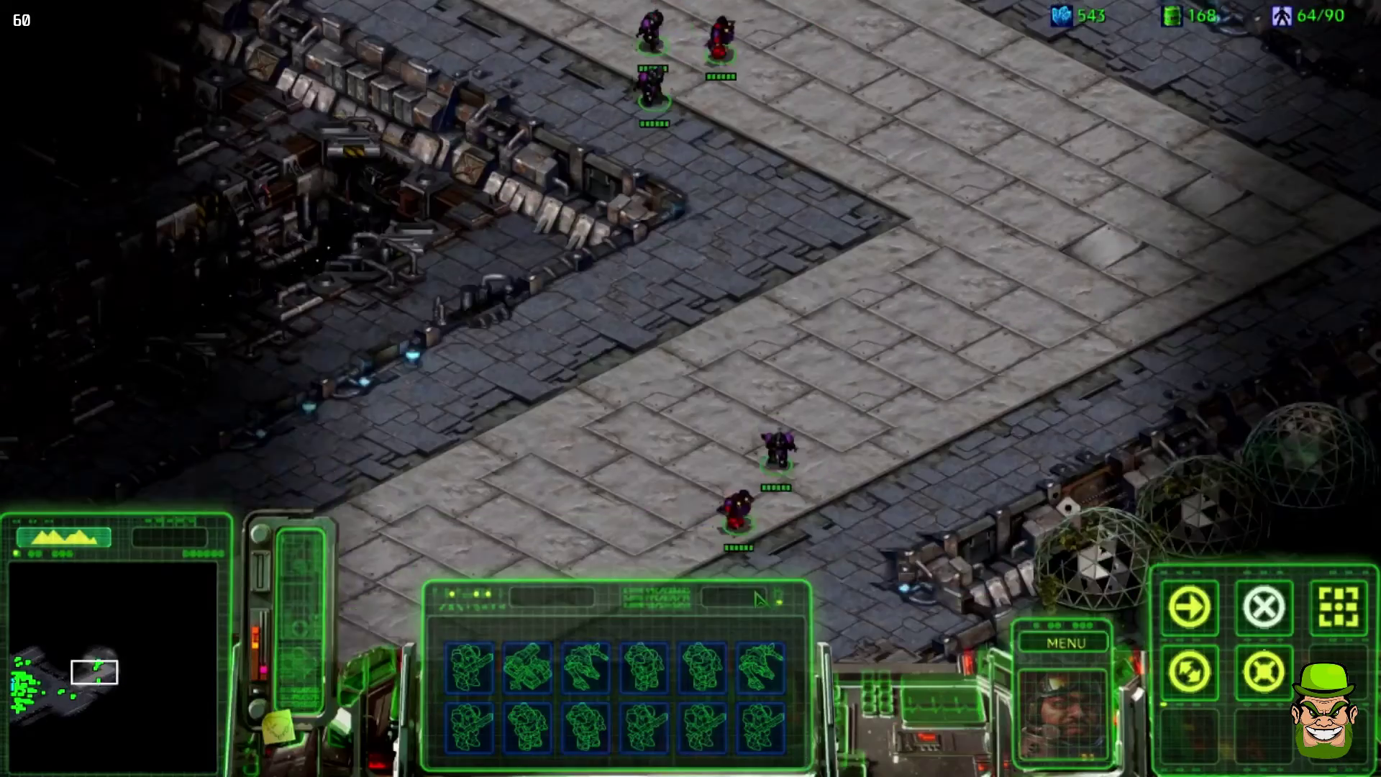
pyautogui.press('F5')
pyautogui.press('F5')
pyautogui.rightClick(553, 296)
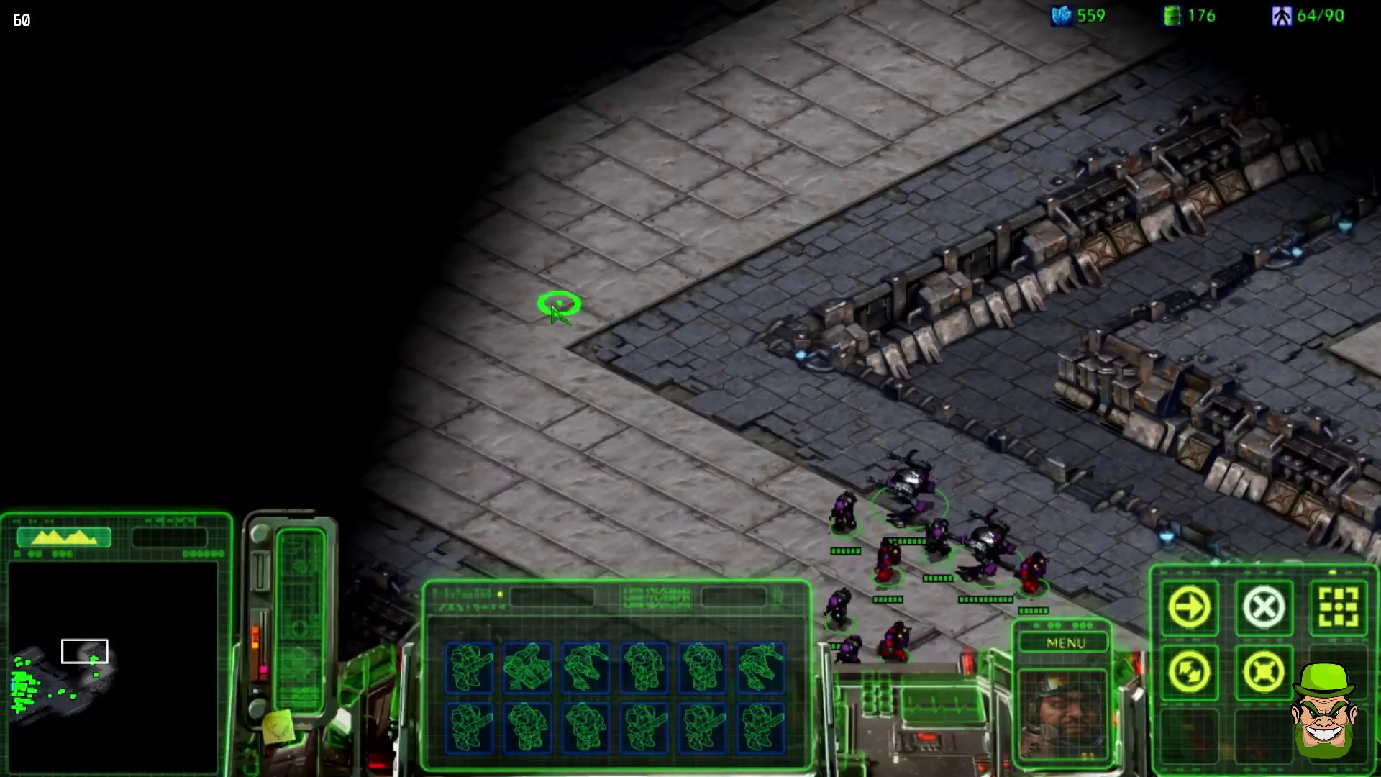
# Step: Move the selected army around the western corner of the paved road
pyautogui.press('F5')
pyautogui.press('F5')
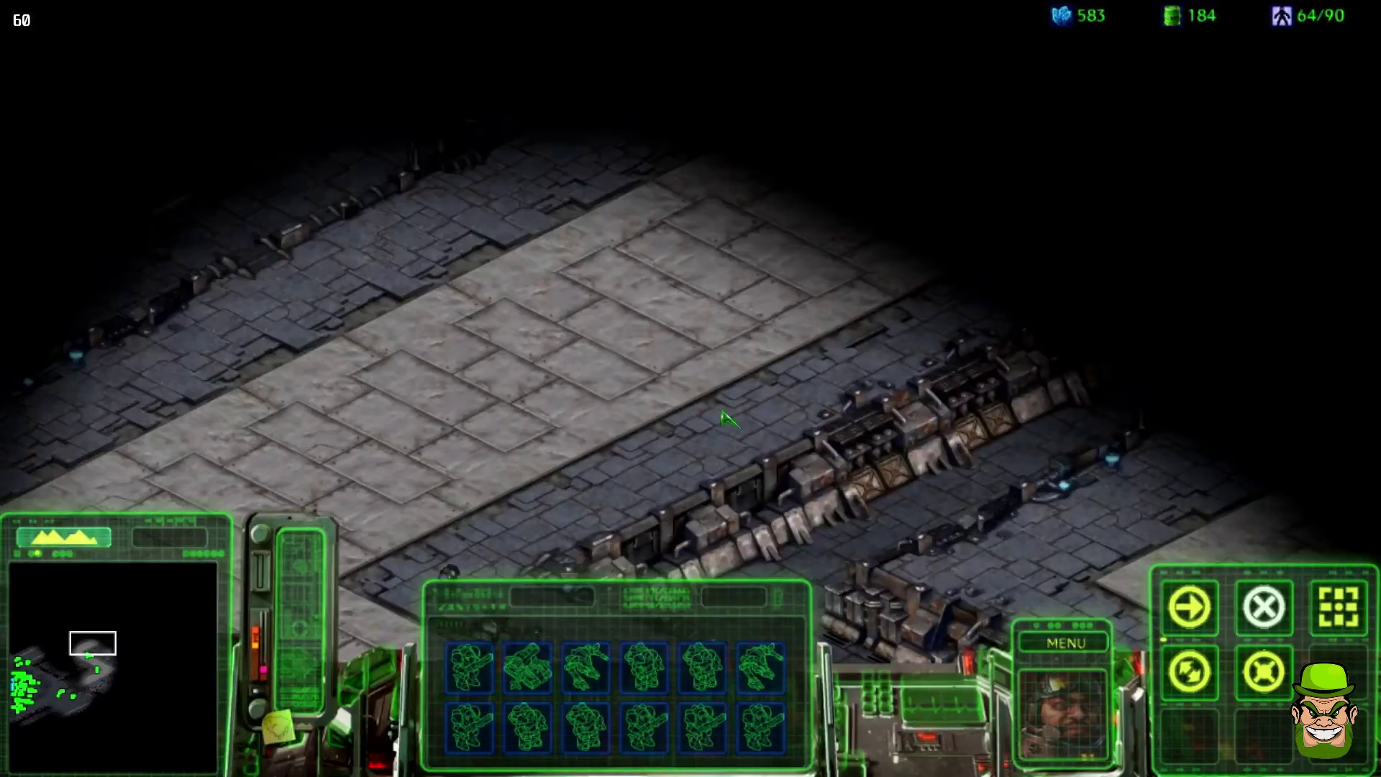
pyautogui.rightClick(481, 303)
pyautogui.press('F5')
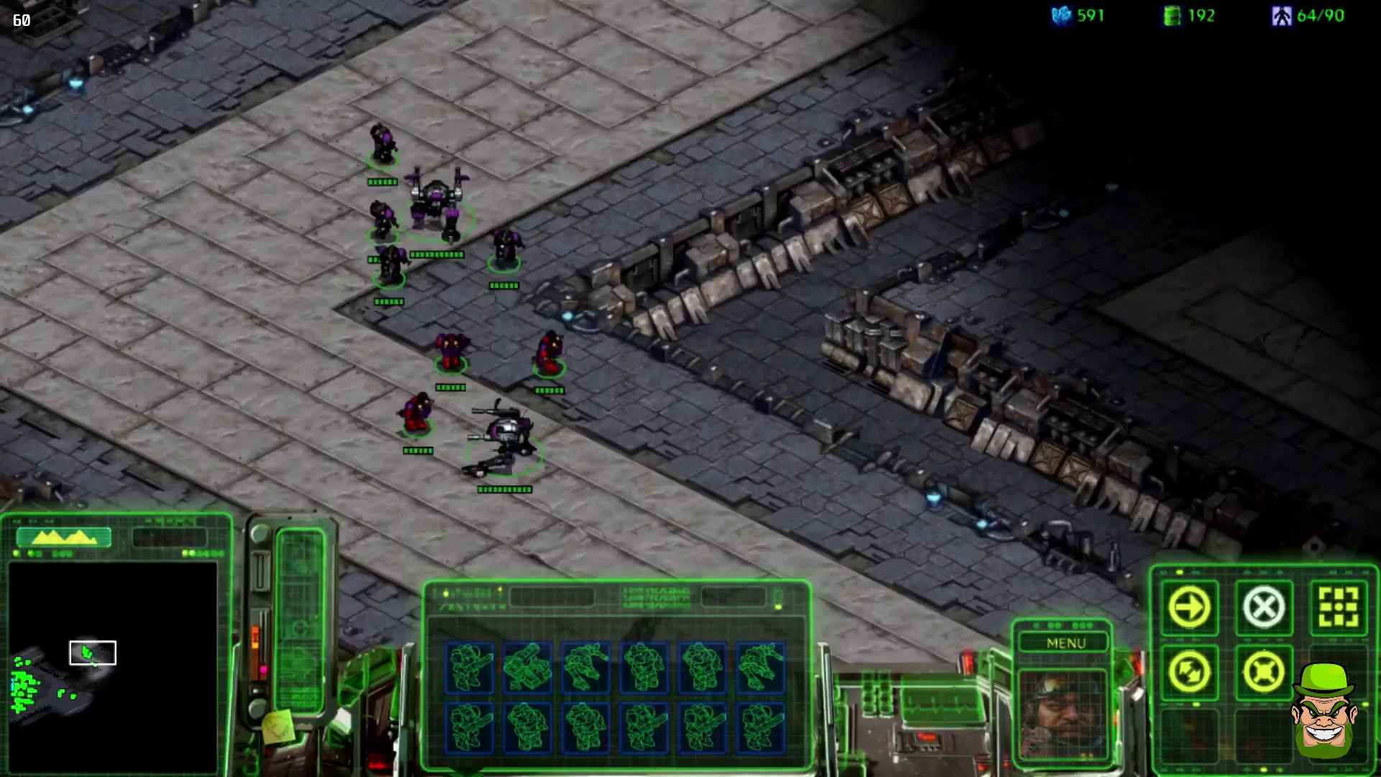
# Step: Advance the army northeast along the paved road towards its northern bend
pyautogui.press('F5')
pyautogui.press('F5')
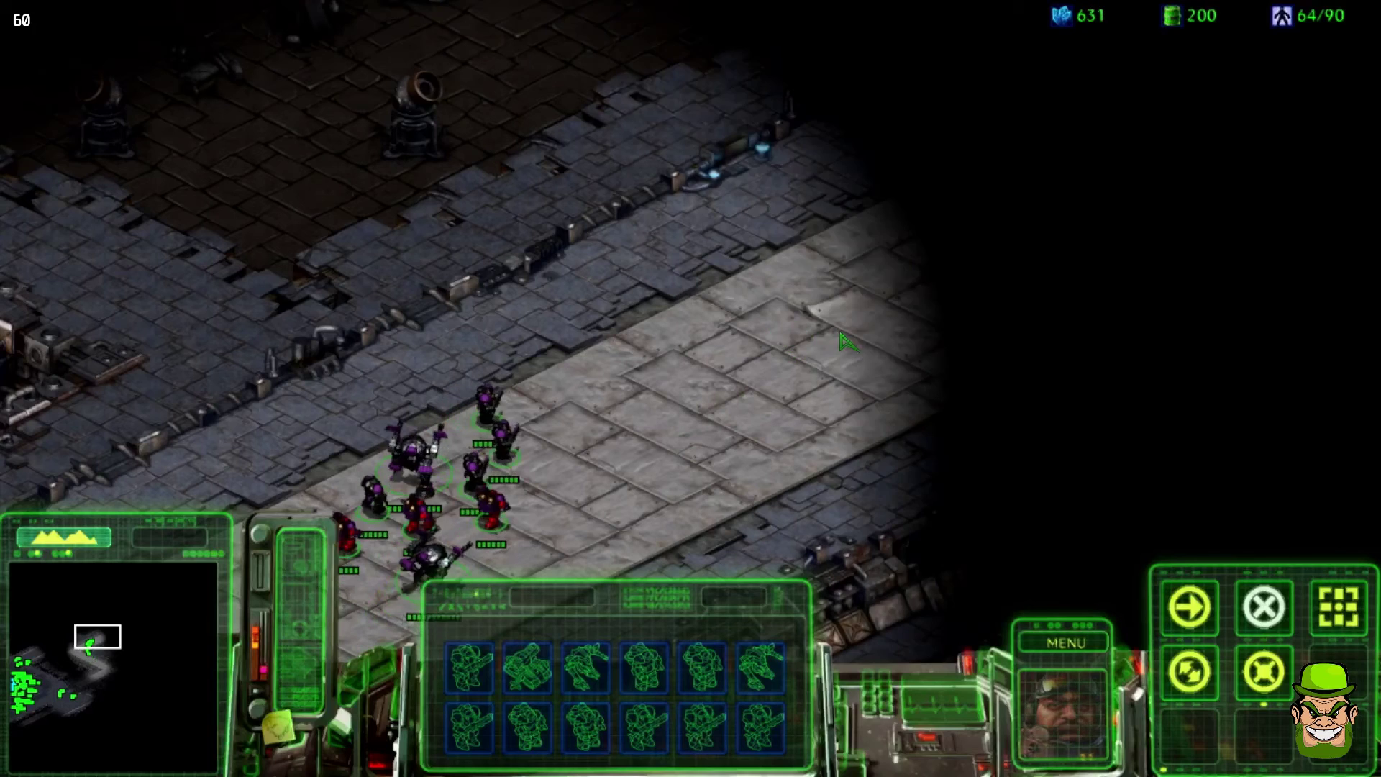
pyautogui.press('F5')
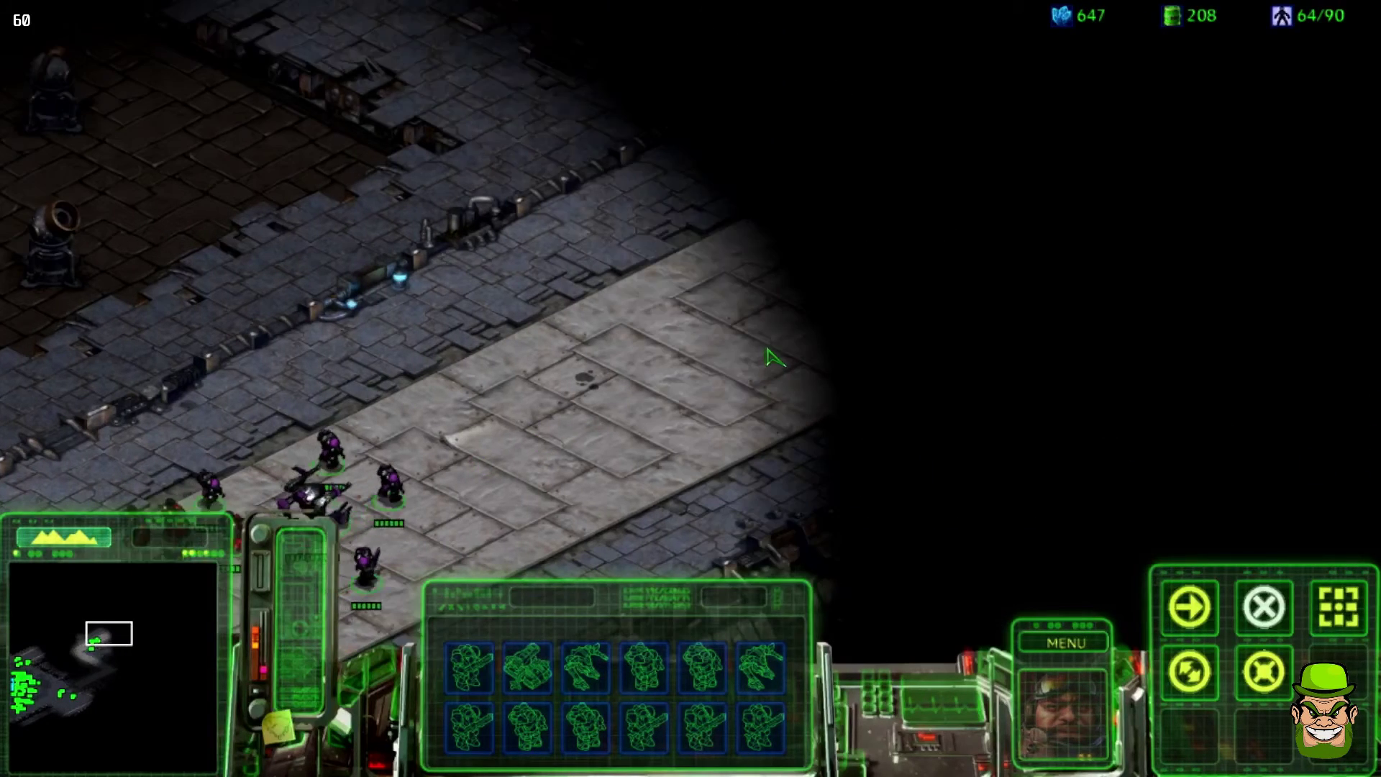
pyautogui.rightClick(691, 320)
pyautogui.rightClick(666, 303)
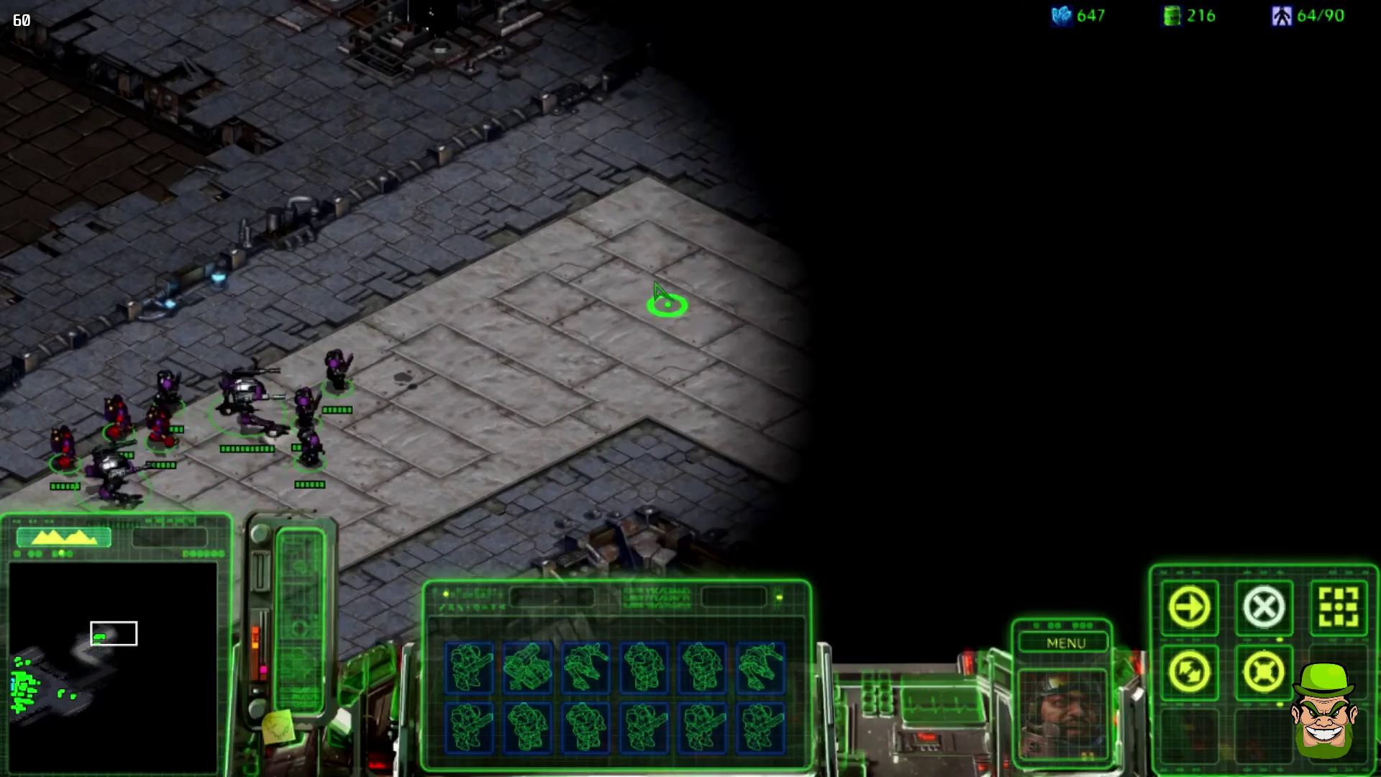
# Step: Lead the army around the northern bend and southeast along the road to the next corner
pyautogui.rightClick(774, 288)
pyautogui.rightClick(856, 314)
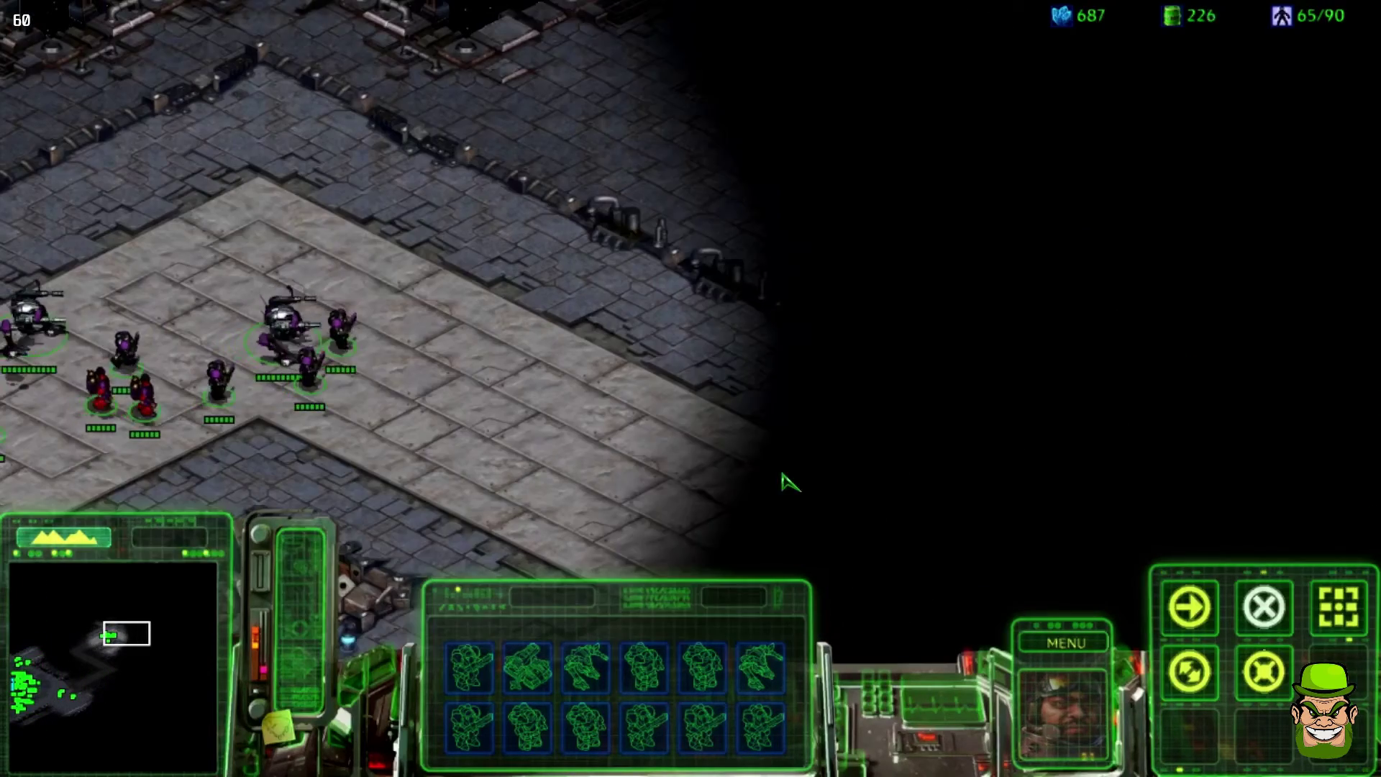
pyautogui.rightClick(786, 475)
pyautogui.press('Down')
pyautogui.rightClick(821, 310)
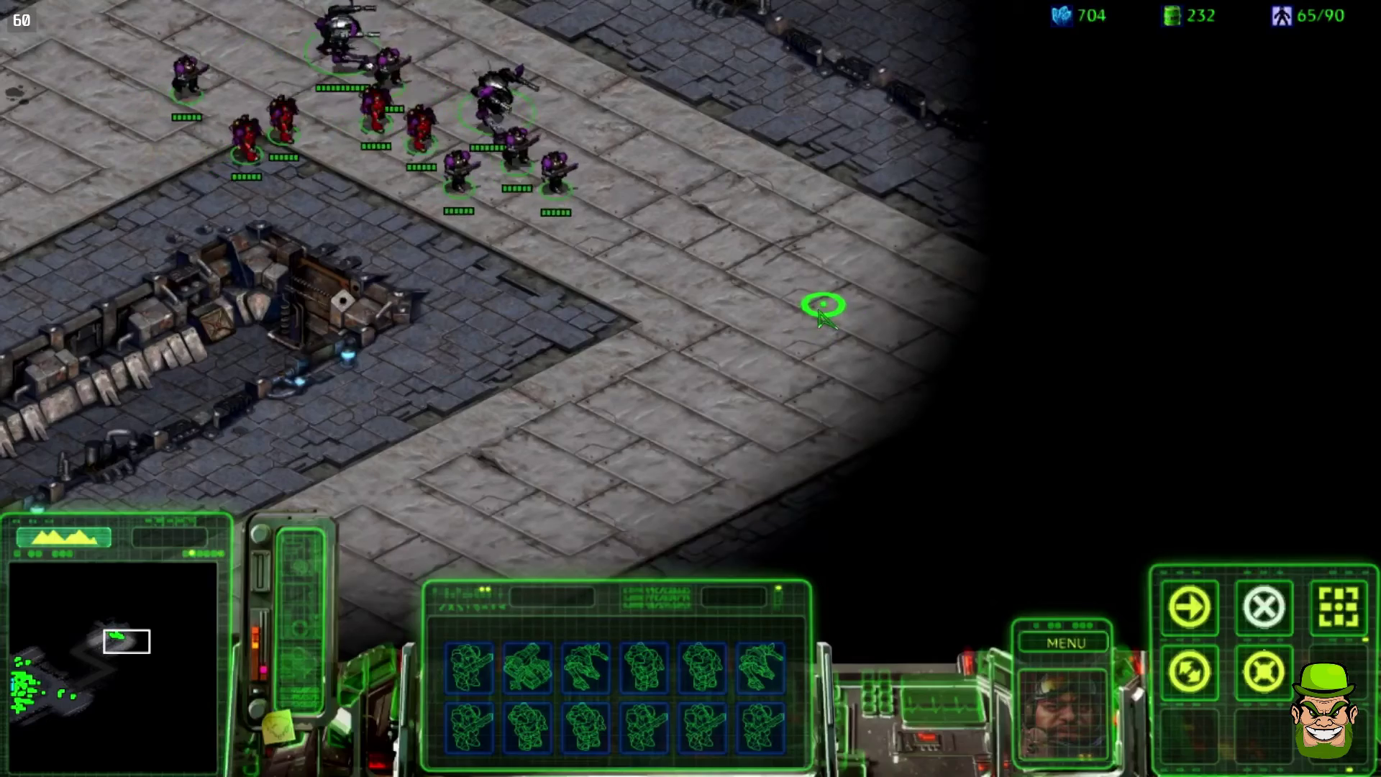
pyautogui.rightClick(953, 361)
pyautogui.press('Right')
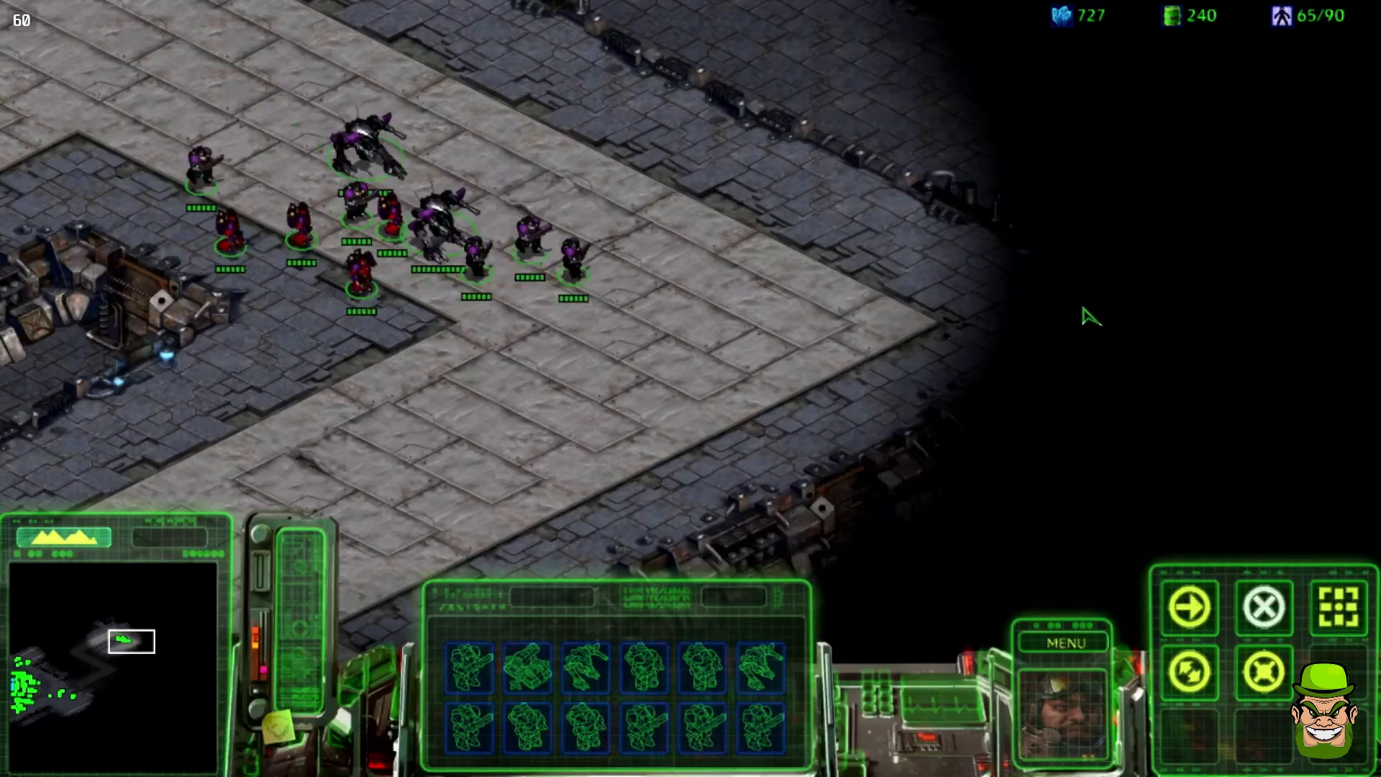
# Step: Send the army around the eastern corner and southwest down the paved road
pyautogui.press('Down')
pyautogui.press('1')
pyautogui.press('1')
pyautogui.press('Down')
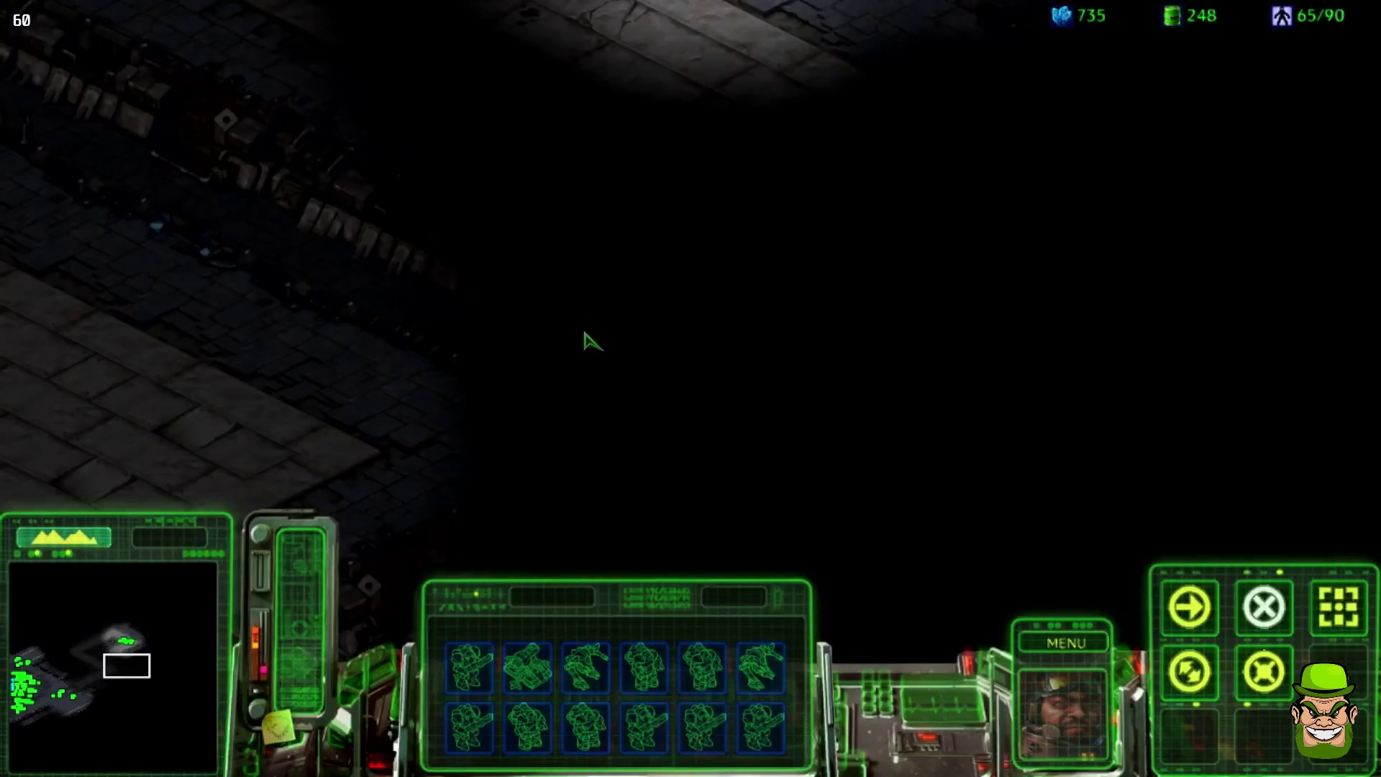
pyautogui.rightClick(725, 83)
pyautogui.press('Up')
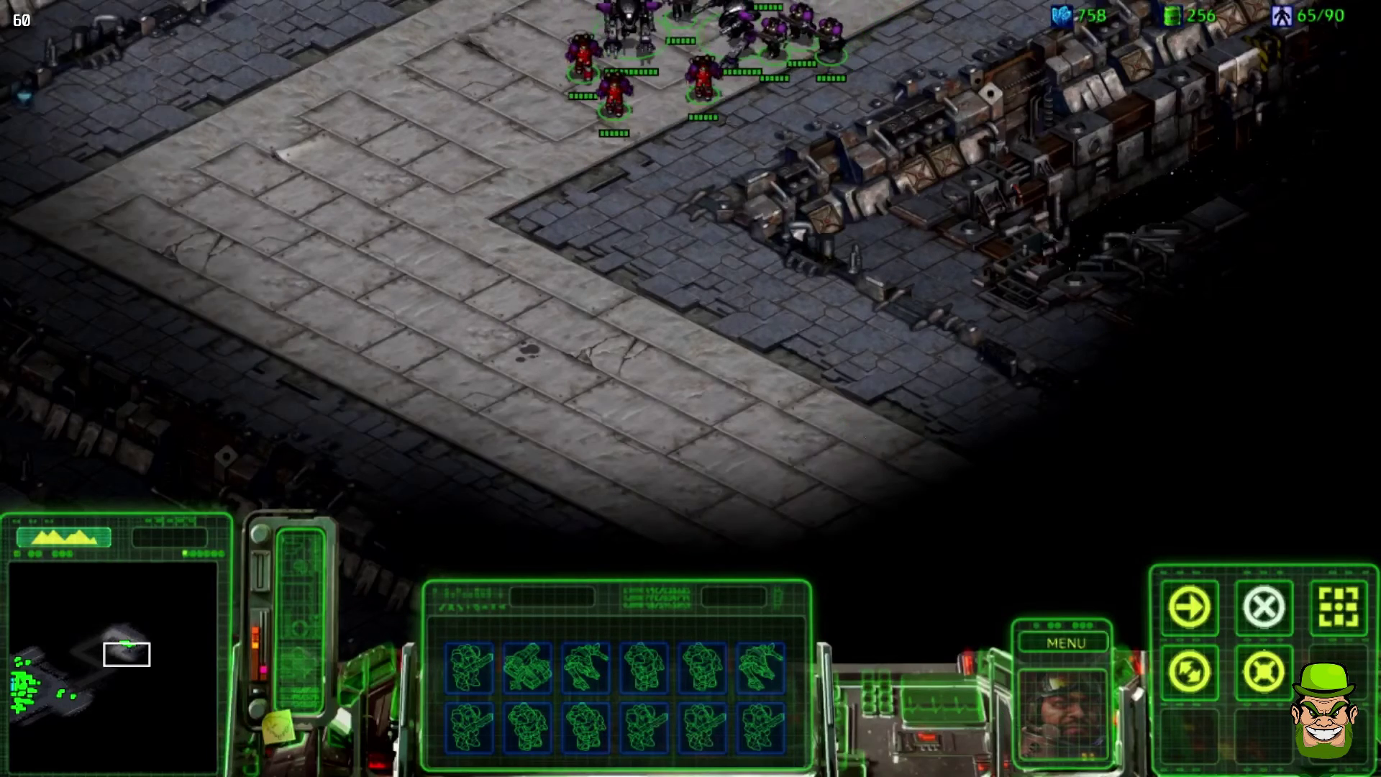
# Step: Move the army southeast along the unexplored stretch of paved road
pyautogui.press('Down')
pyautogui.press('Up')
pyautogui.press('Down')
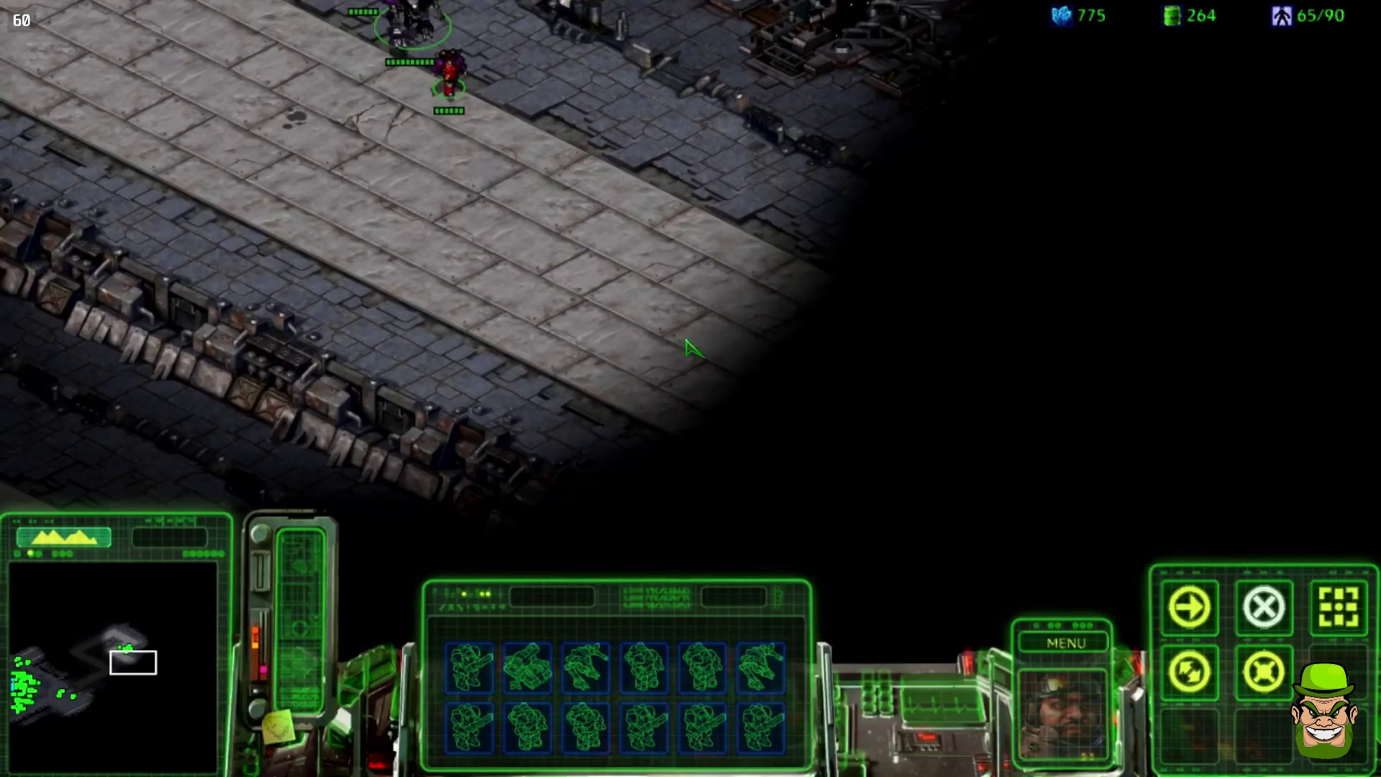
pyautogui.rightClick(729, 344)
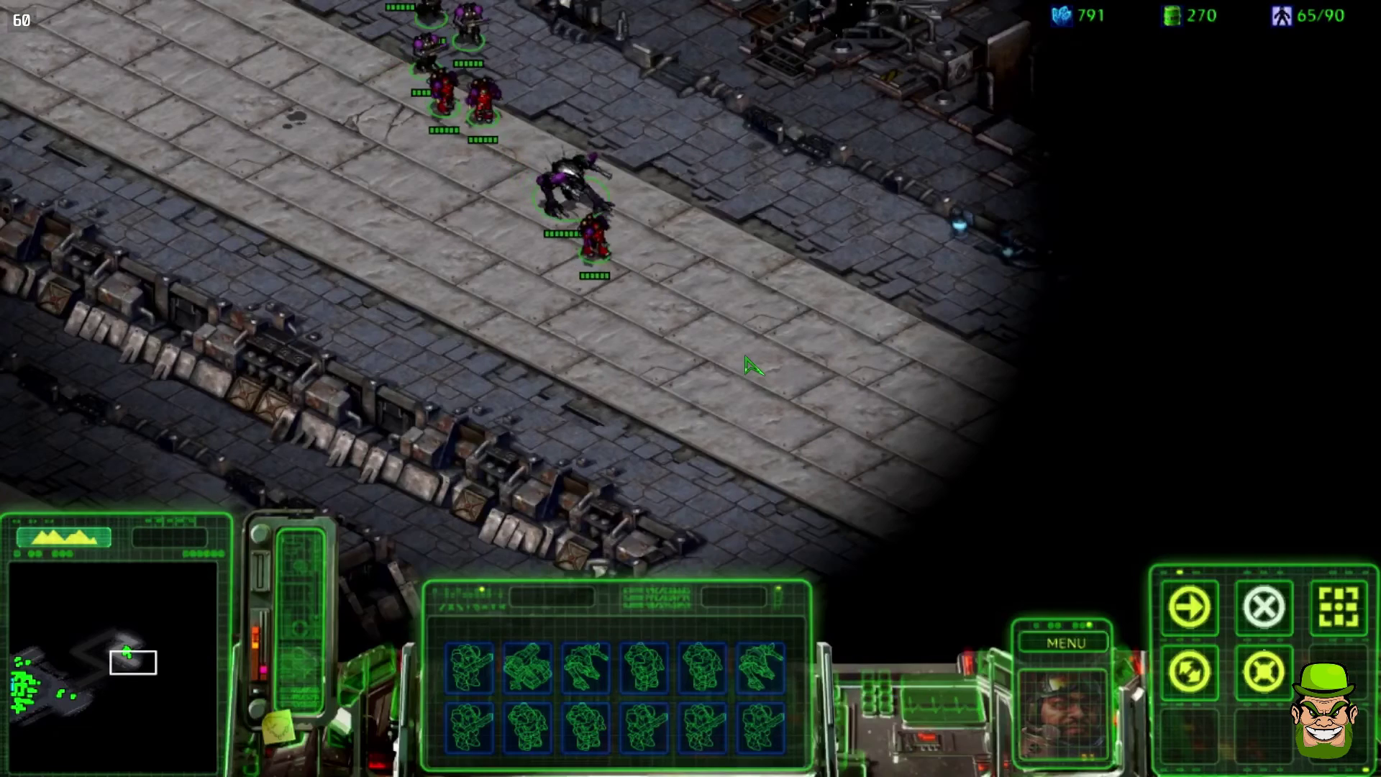
pyautogui.press('Right')
pyautogui.press('Left')
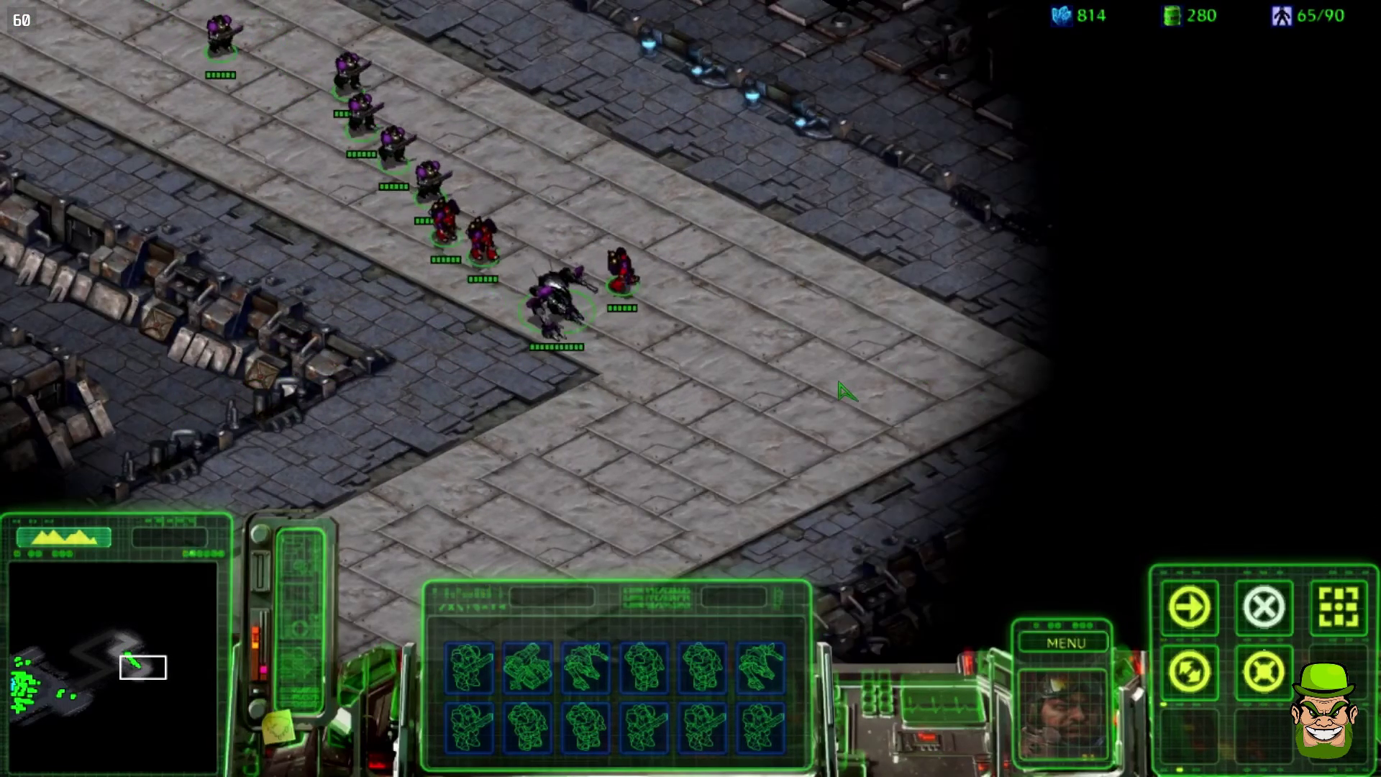
# Step: Guide the army through the road's last two bends to the end of the pavement
pyautogui.rightClick(840, 387)
pyautogui.press('Down')
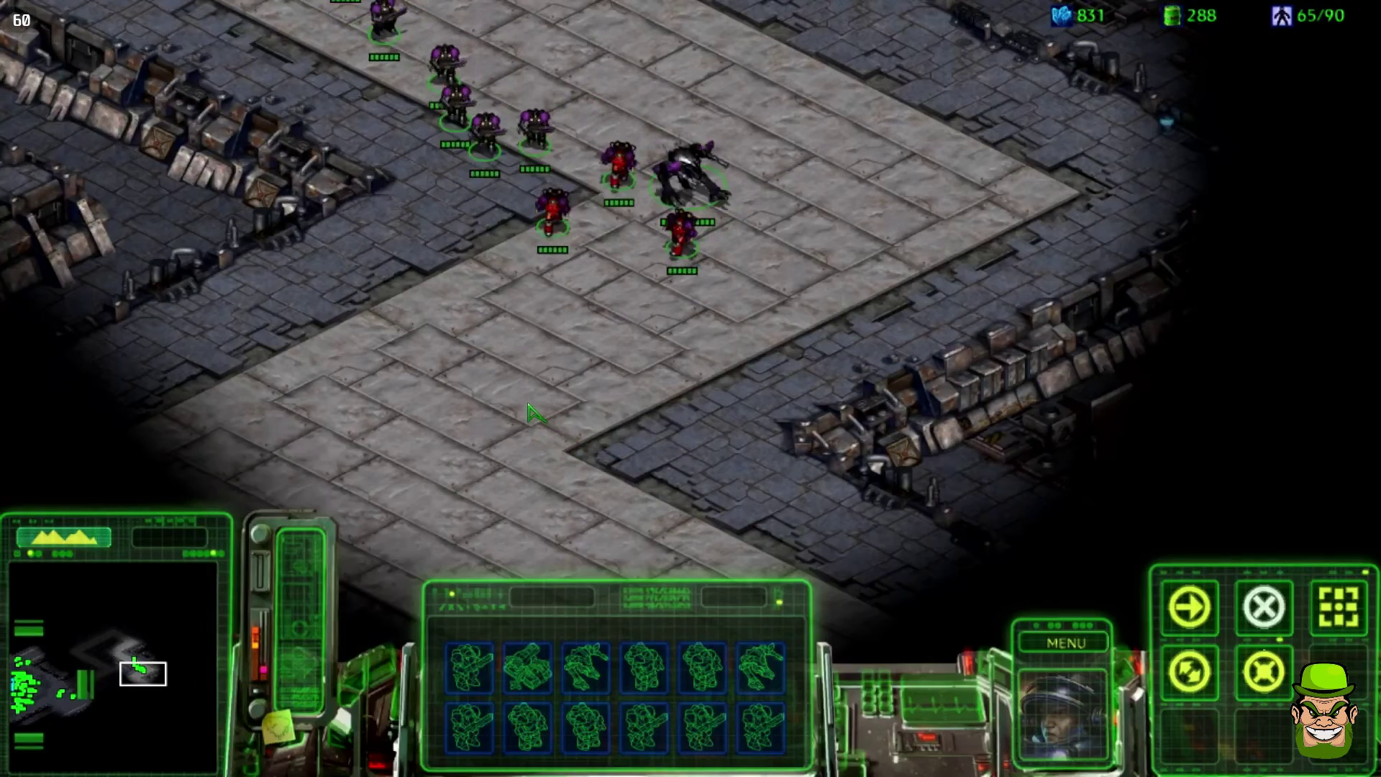
pyautogui.press('Down')
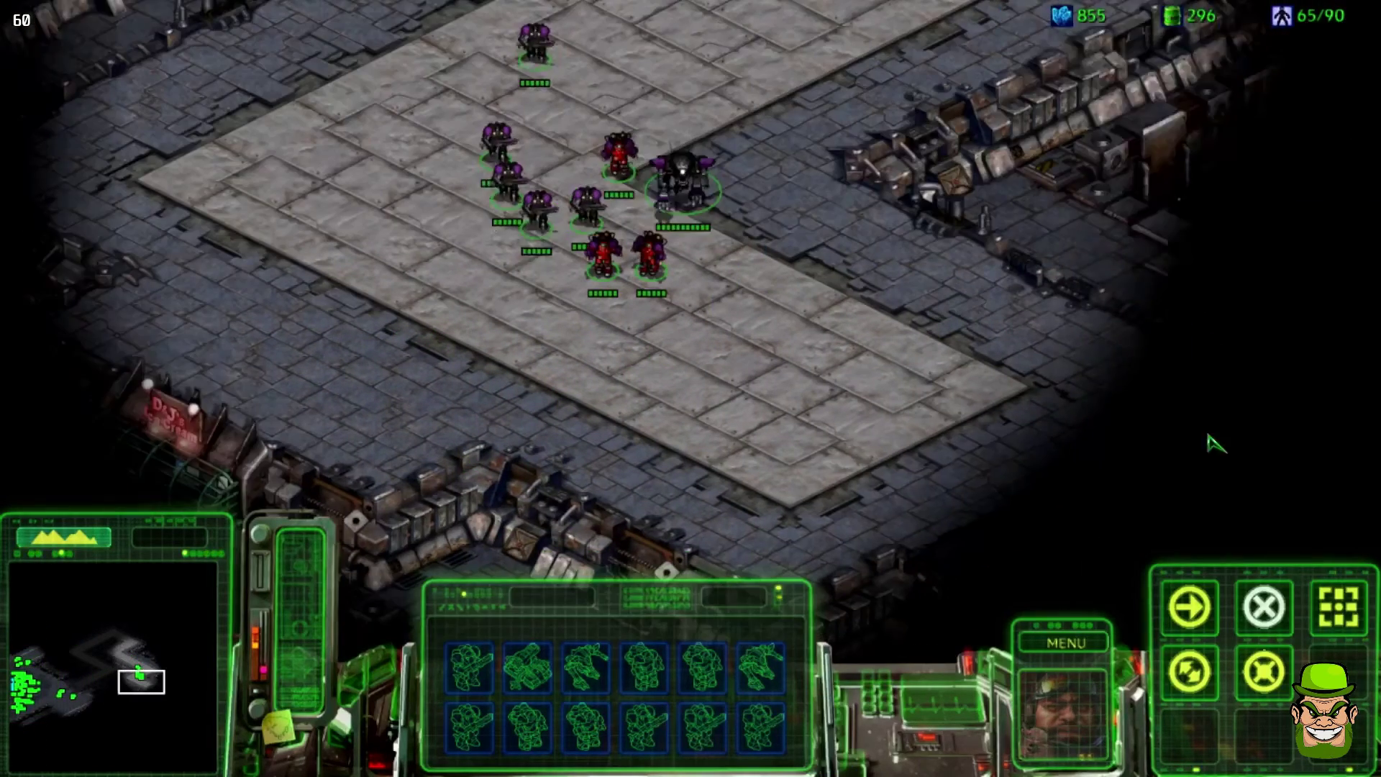
pyautogui.rightClick(946, 442)
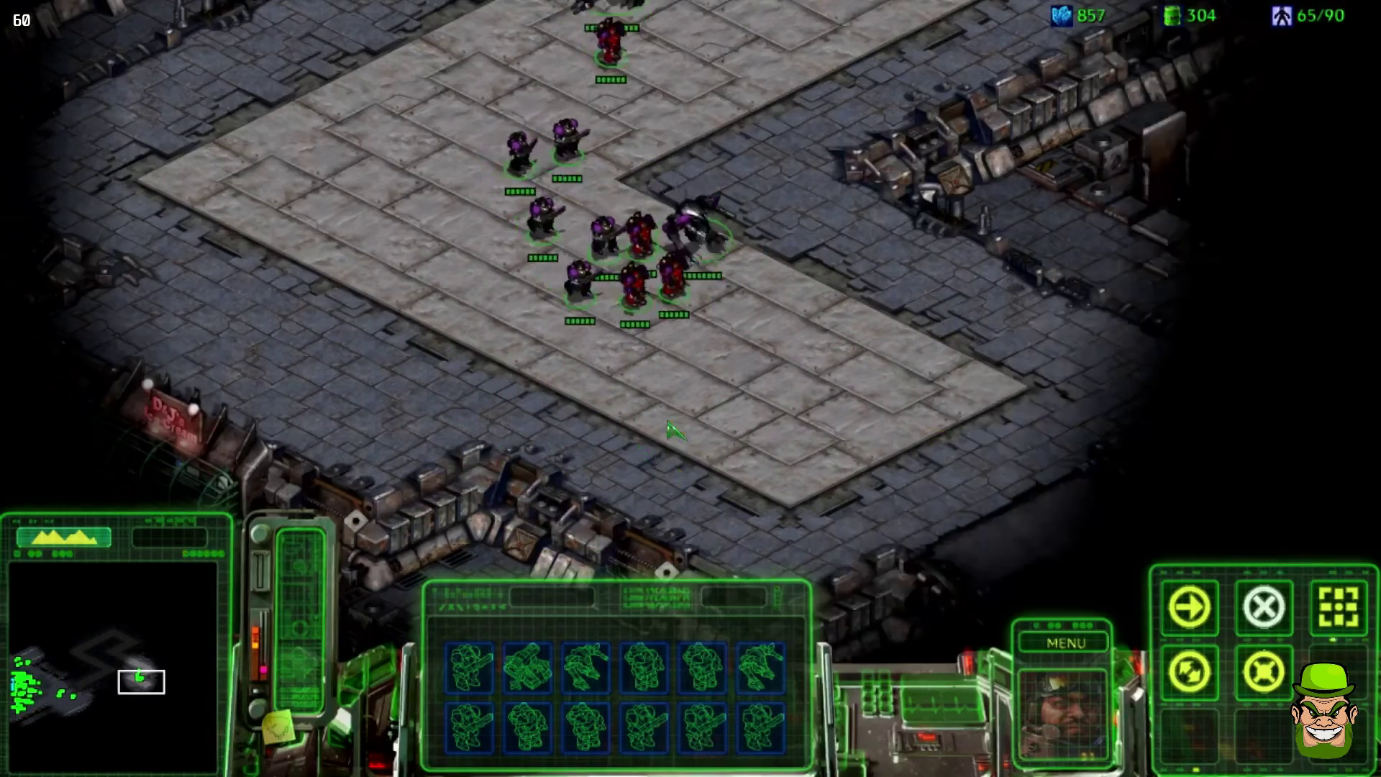
pyautogui.press('Down')
pyautogui.press('Right')
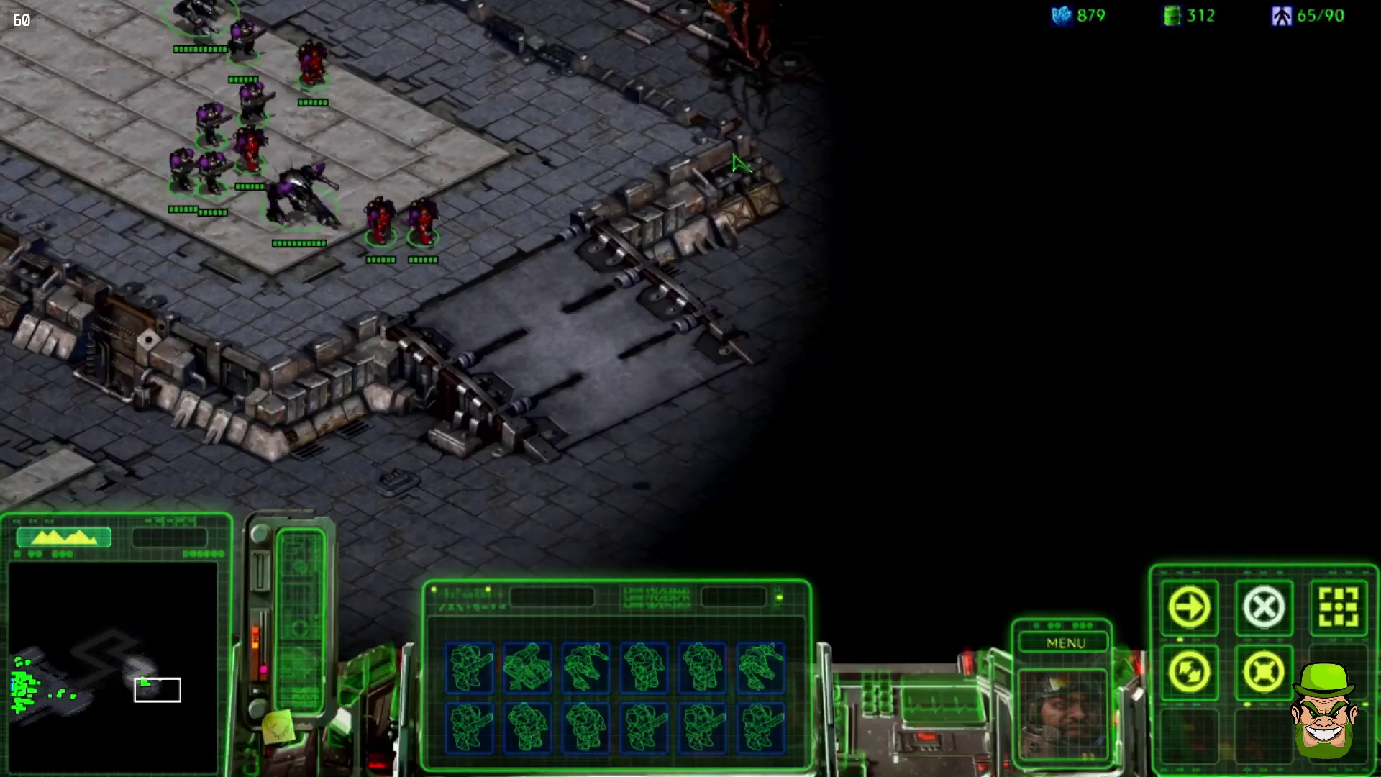
# Step: Bring the army down the metal ramp onto the lower ground beside the Zerg creep
pyautogui.press('Right')
pyautogui.press('Down')
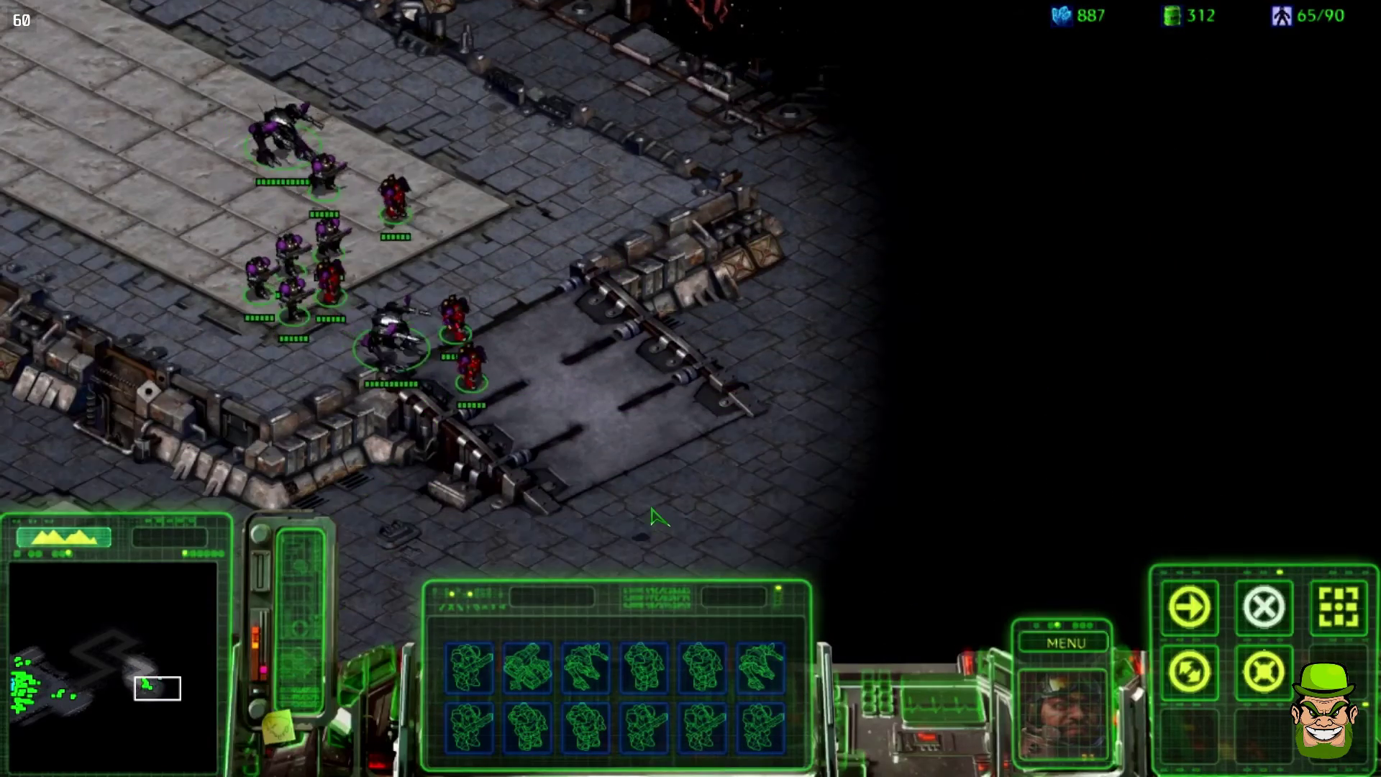
pyautogui.press('Down')
pyautogui.press('Right')
pyautogui.press('Right')
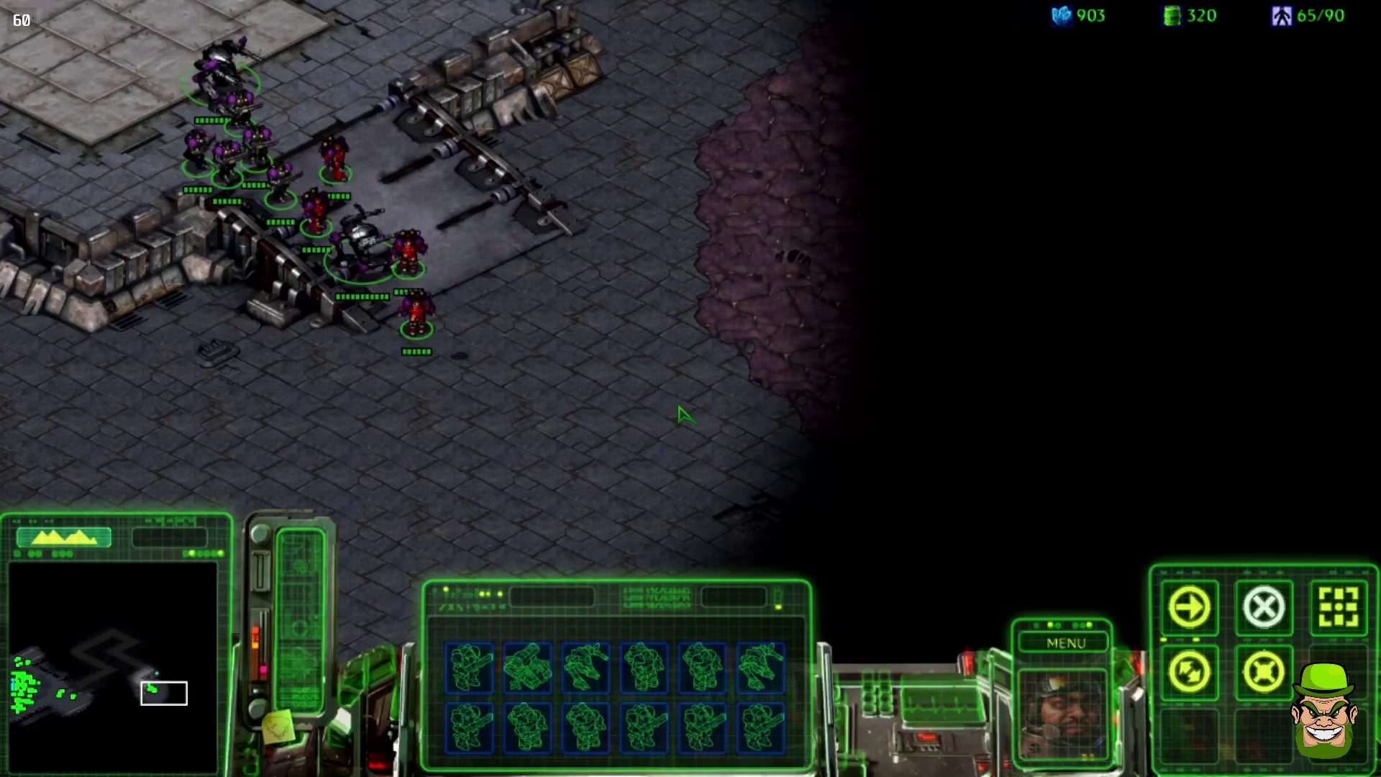
pyautogui.rightClick(580, 432)
pyautogui.rightClick(530, 497)
pyautogui.press('Right')
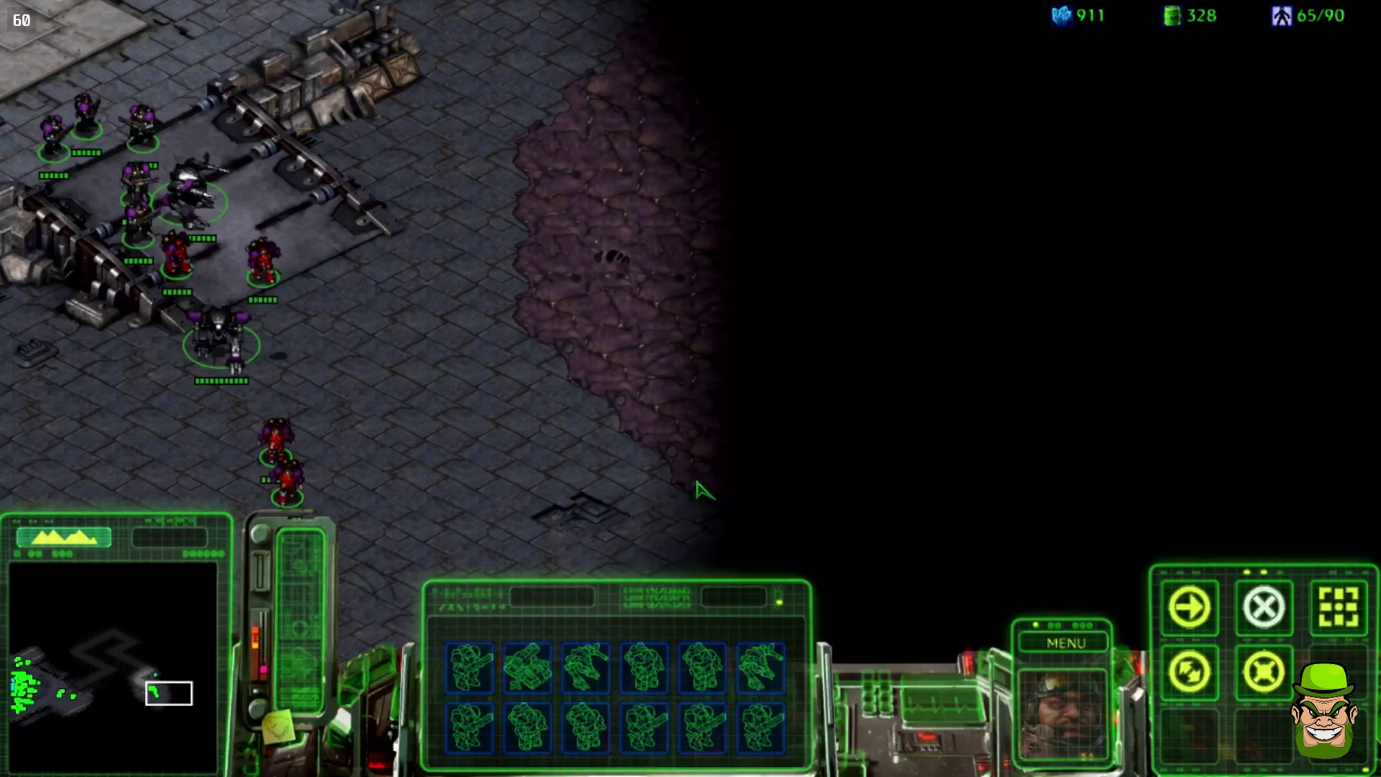
# Step: Advance the army from the foot of the ramp onto the Zerg creep towards the enemy structures
pyautogui.press('Right')
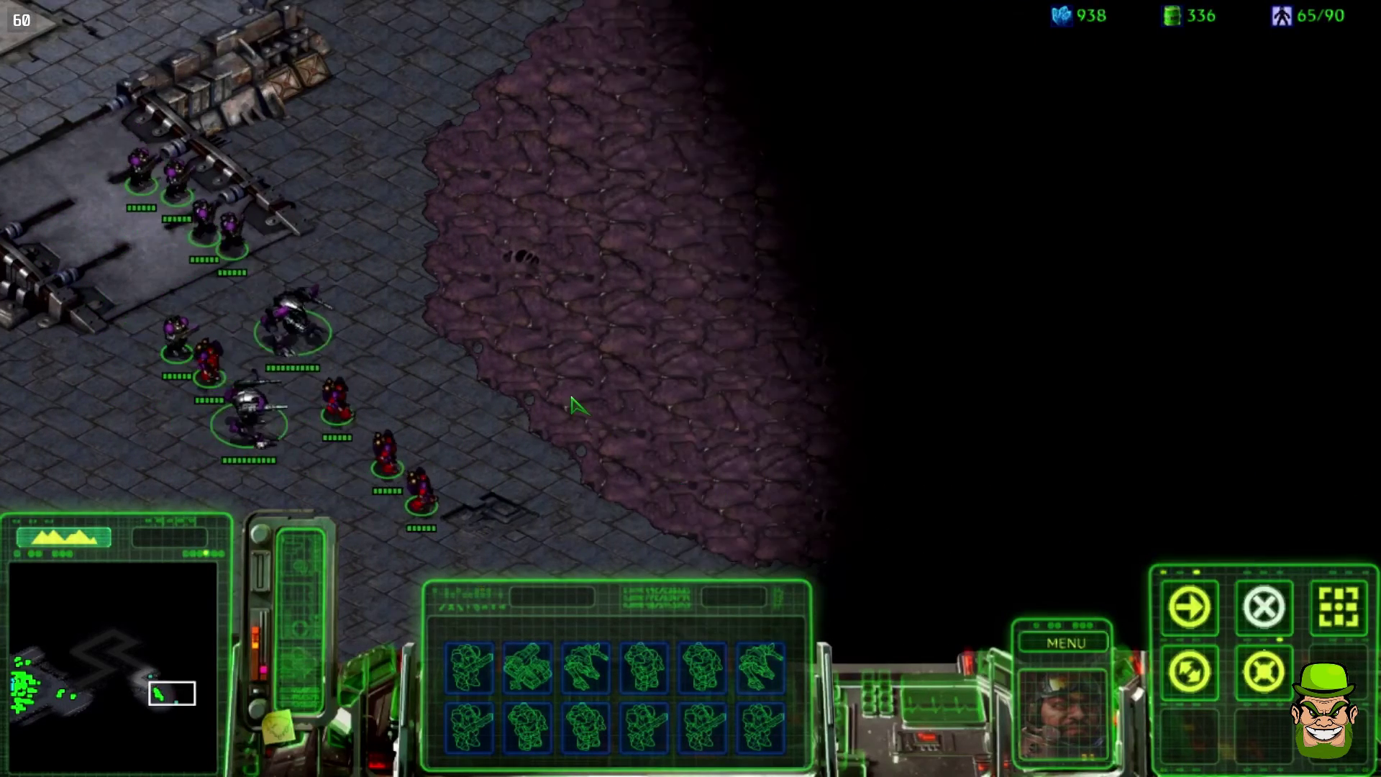
pyautogui.press('Right')
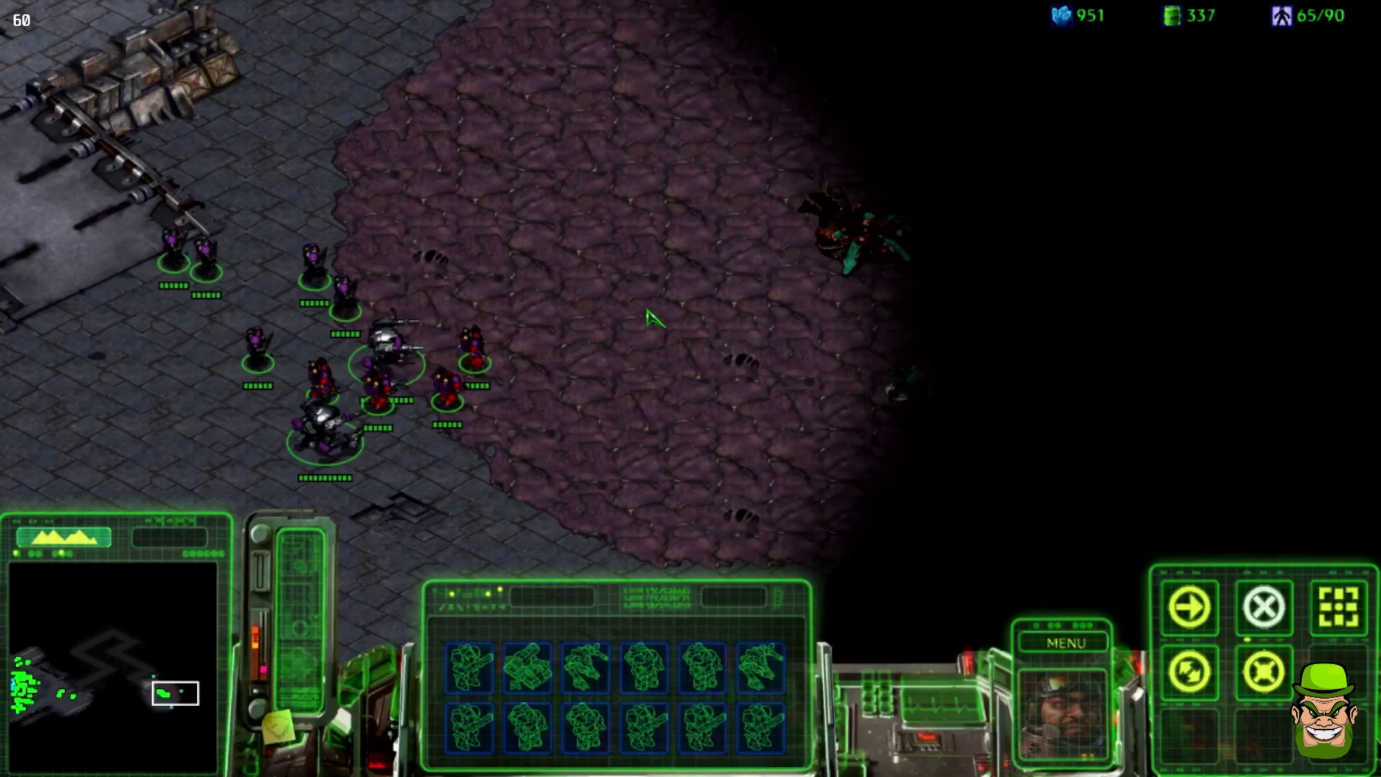
pyautogui.rightClick(838, 429)
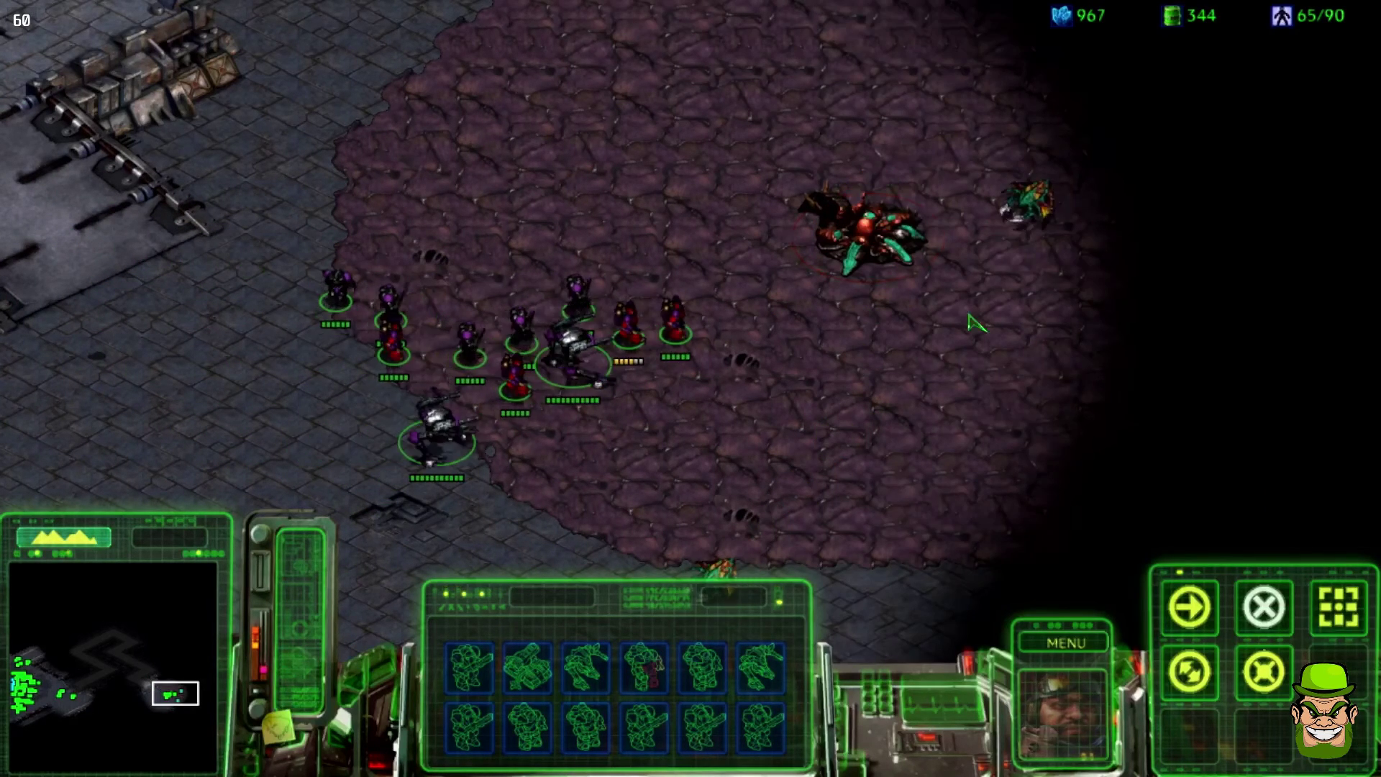
pyautogui.press('Right')
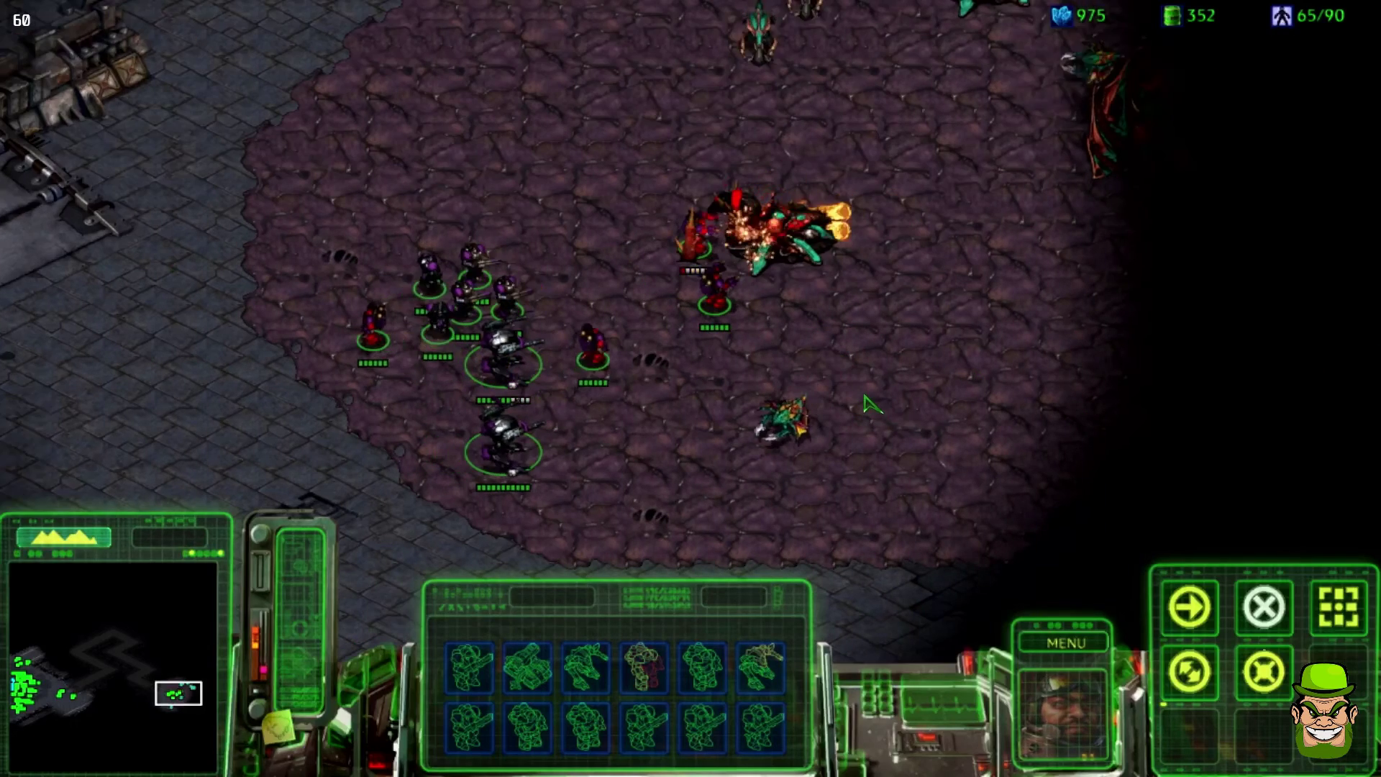
# Step: Inspect the Zerg Hydralisk at the creep's edge and reselect the surviving army units with control group 1
pyautogui.press('Up')
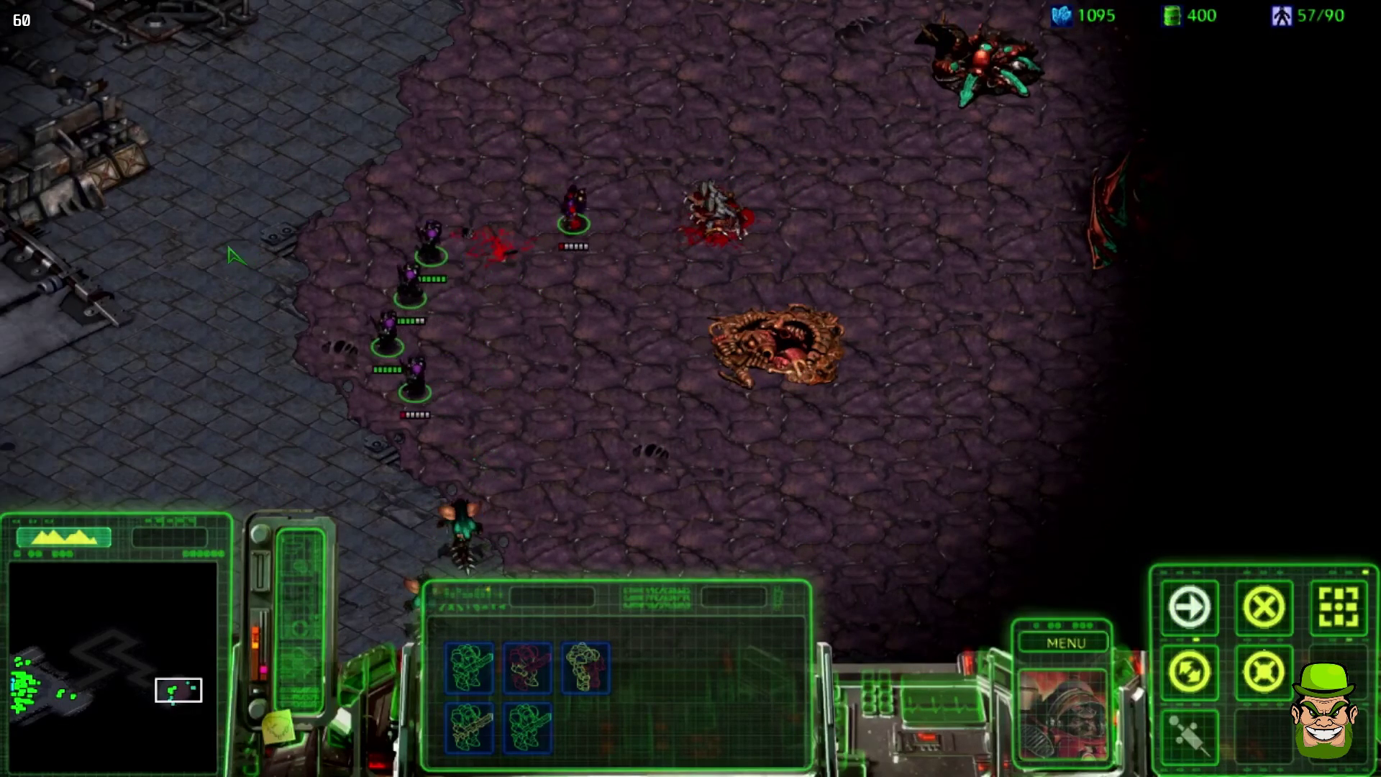
pyautogui.press('Left')
pyautogui.press('Down')
pyautogui.press('Up')
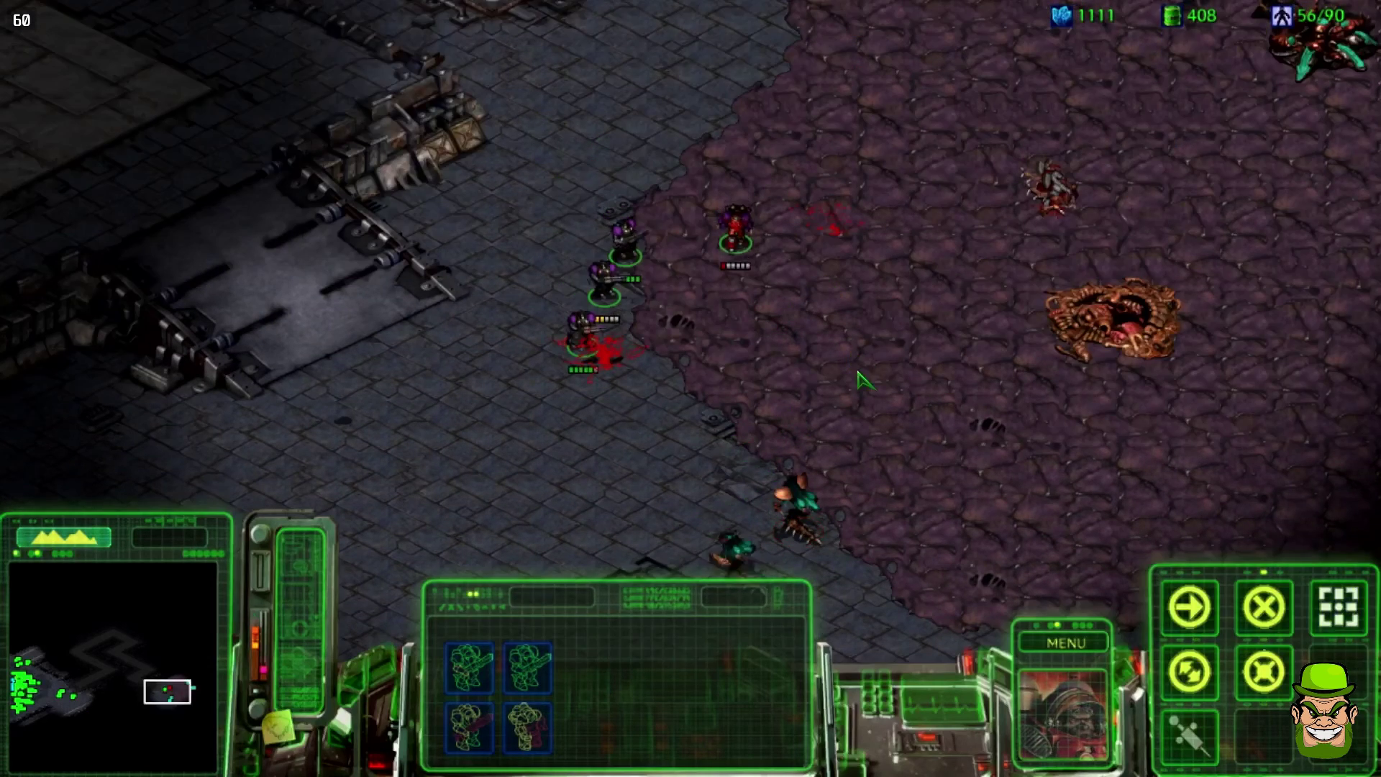
pyautogui.click(794, 512)
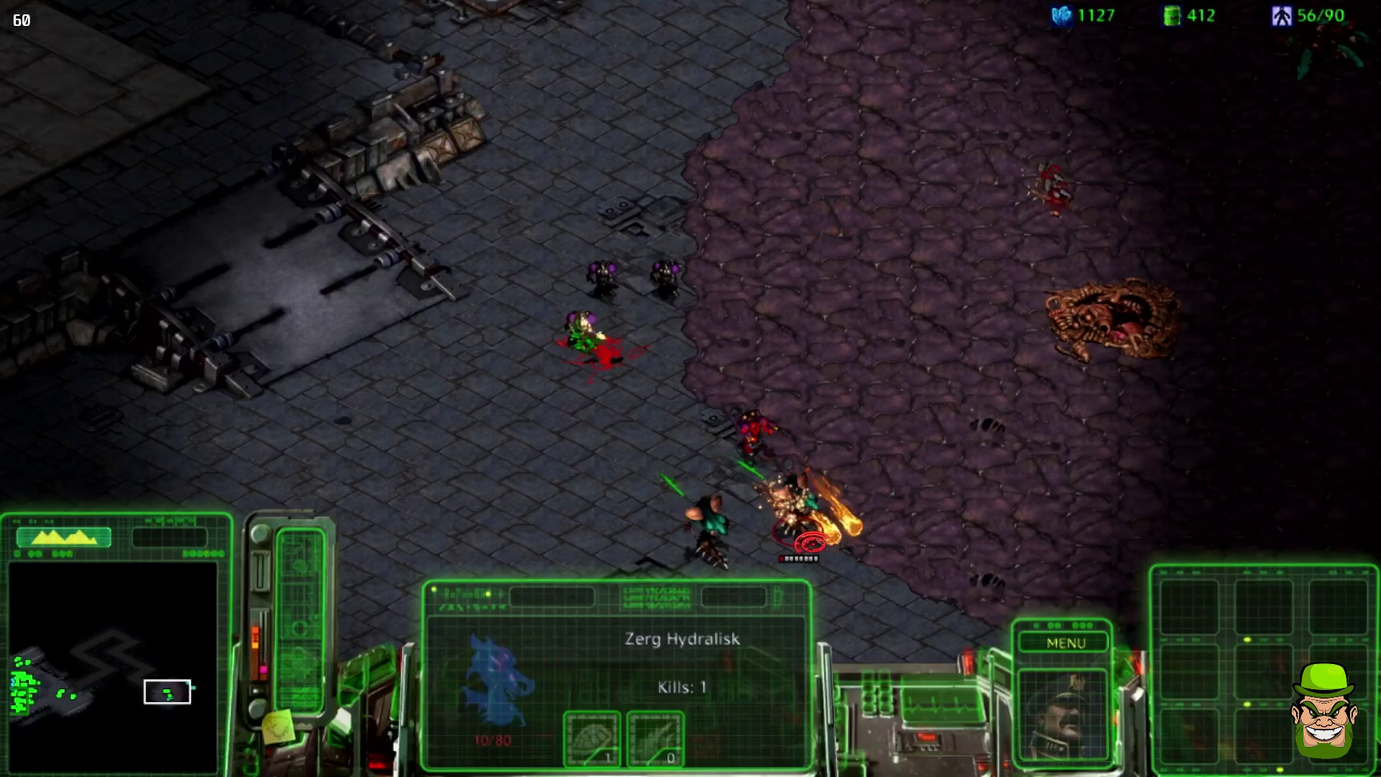
pyautogui.press('Down')
pyautogui.press('1')
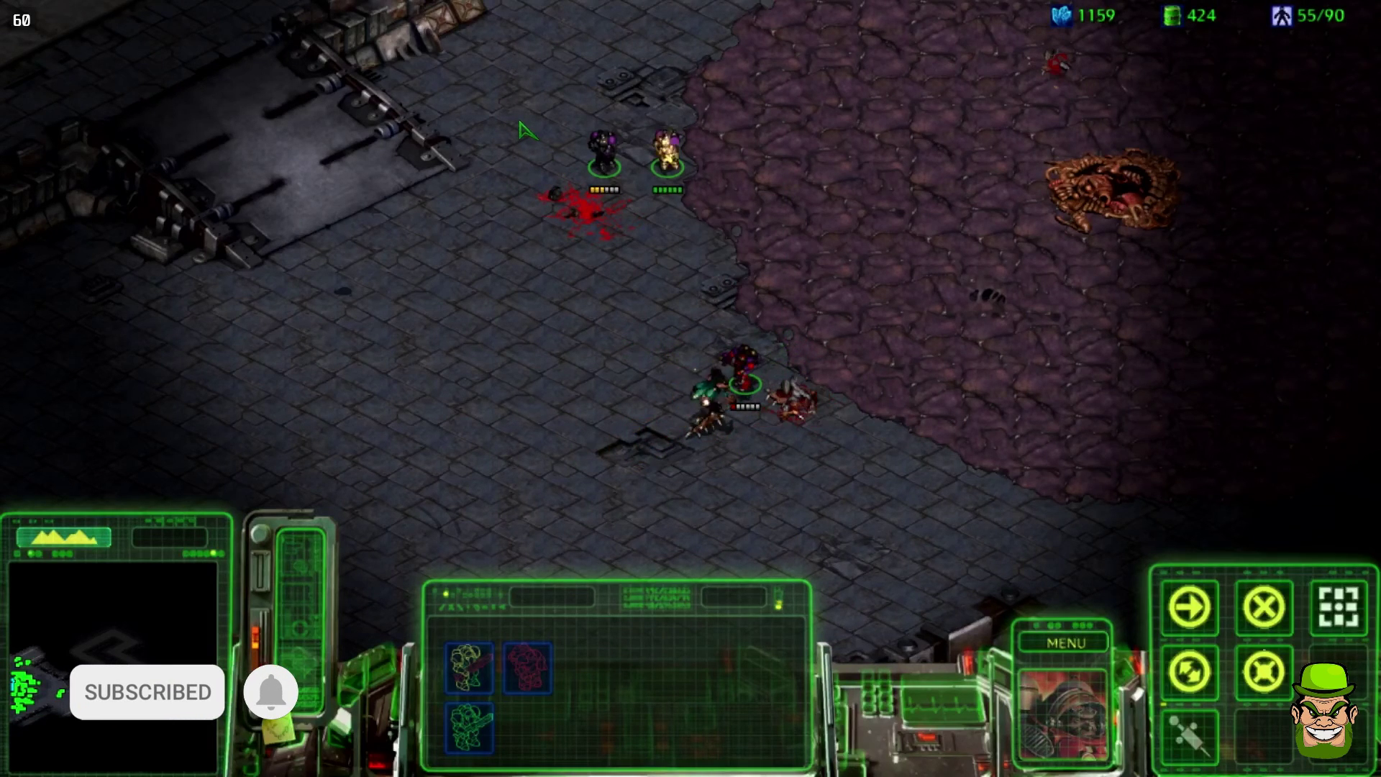
# Step: Select the surviving units and pull them back from the creep towards the foot of the ramp
pyautogui.moveTo(511, 98); pyautogui.dragTo(849, 518)
pyautogui.rightClick(554, 327)
pyautogui.rightClick(472, 293)
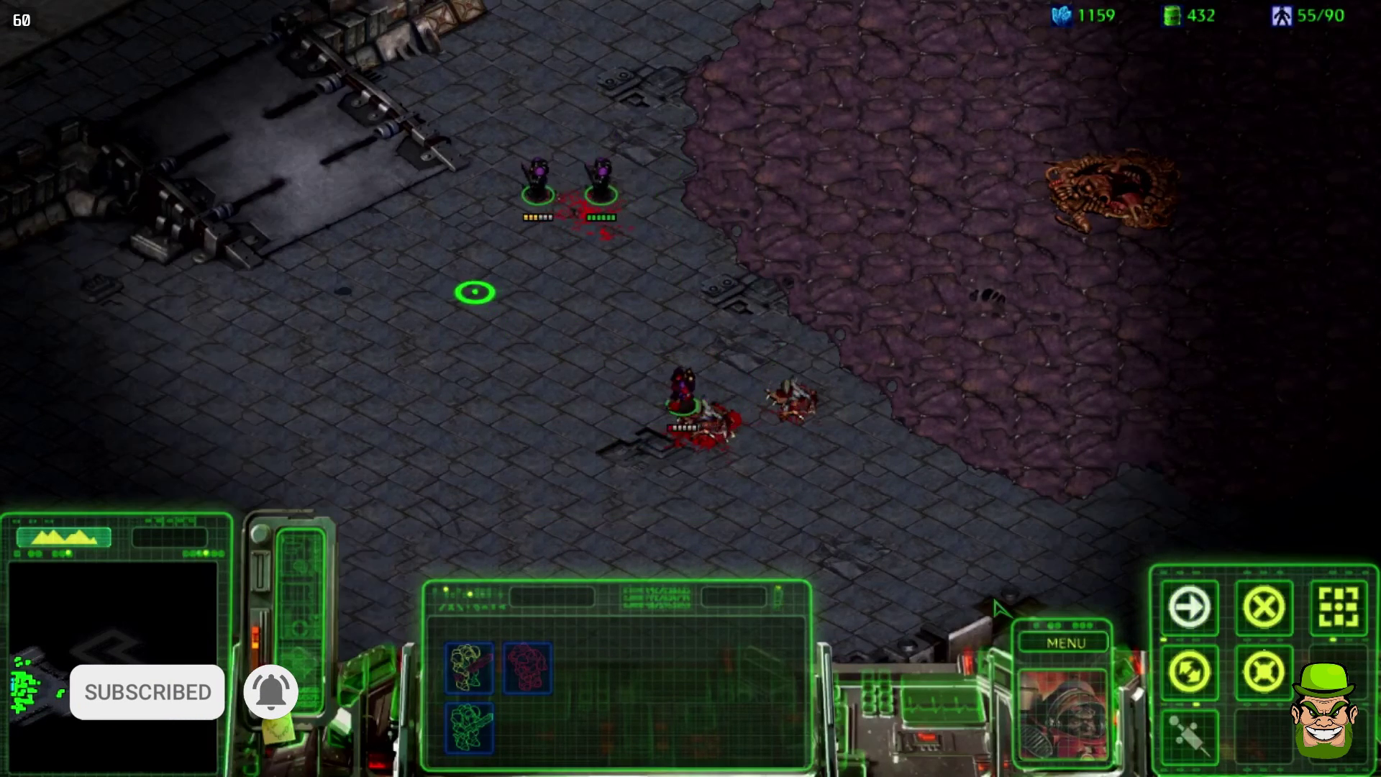
pyautogui.press('Down')
pyautogui.press('Right')
pyautogui.press('1')
pyautogui.press('1')
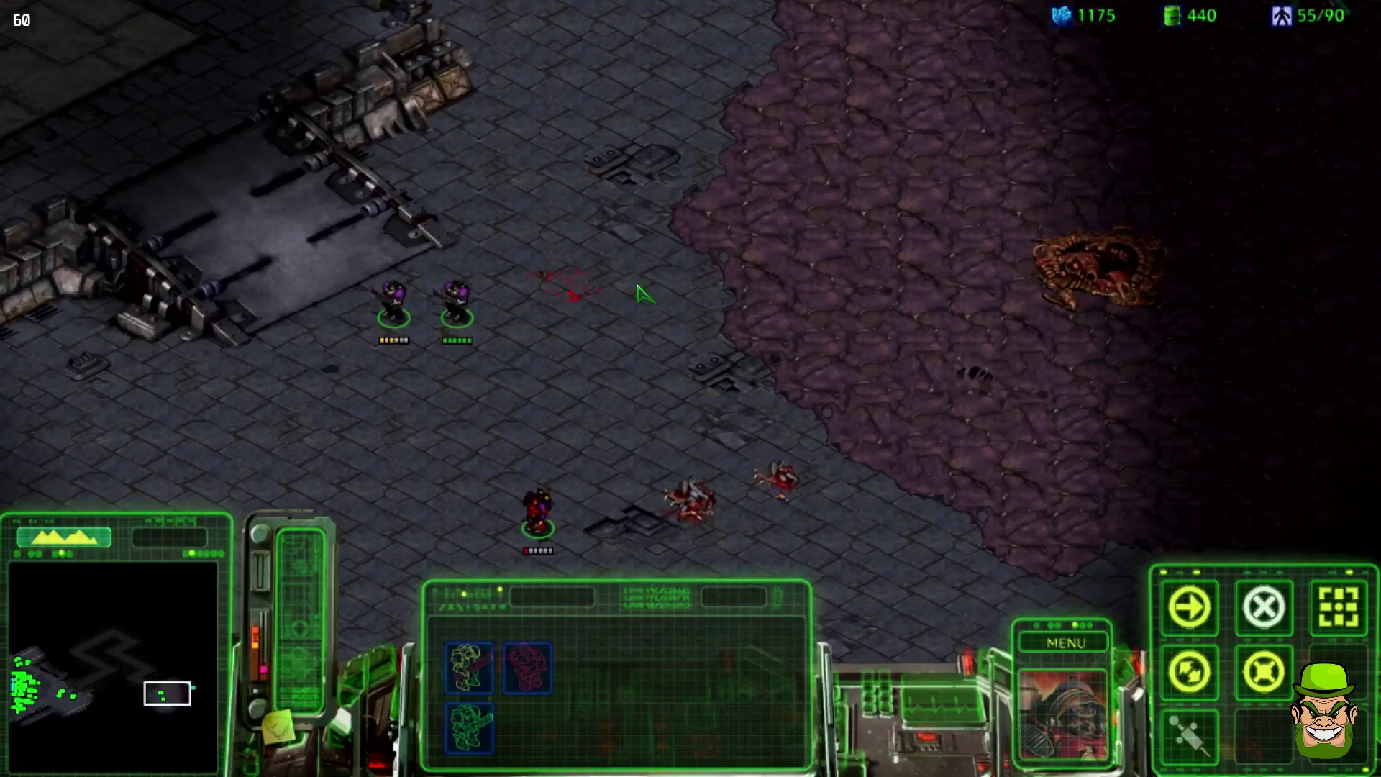